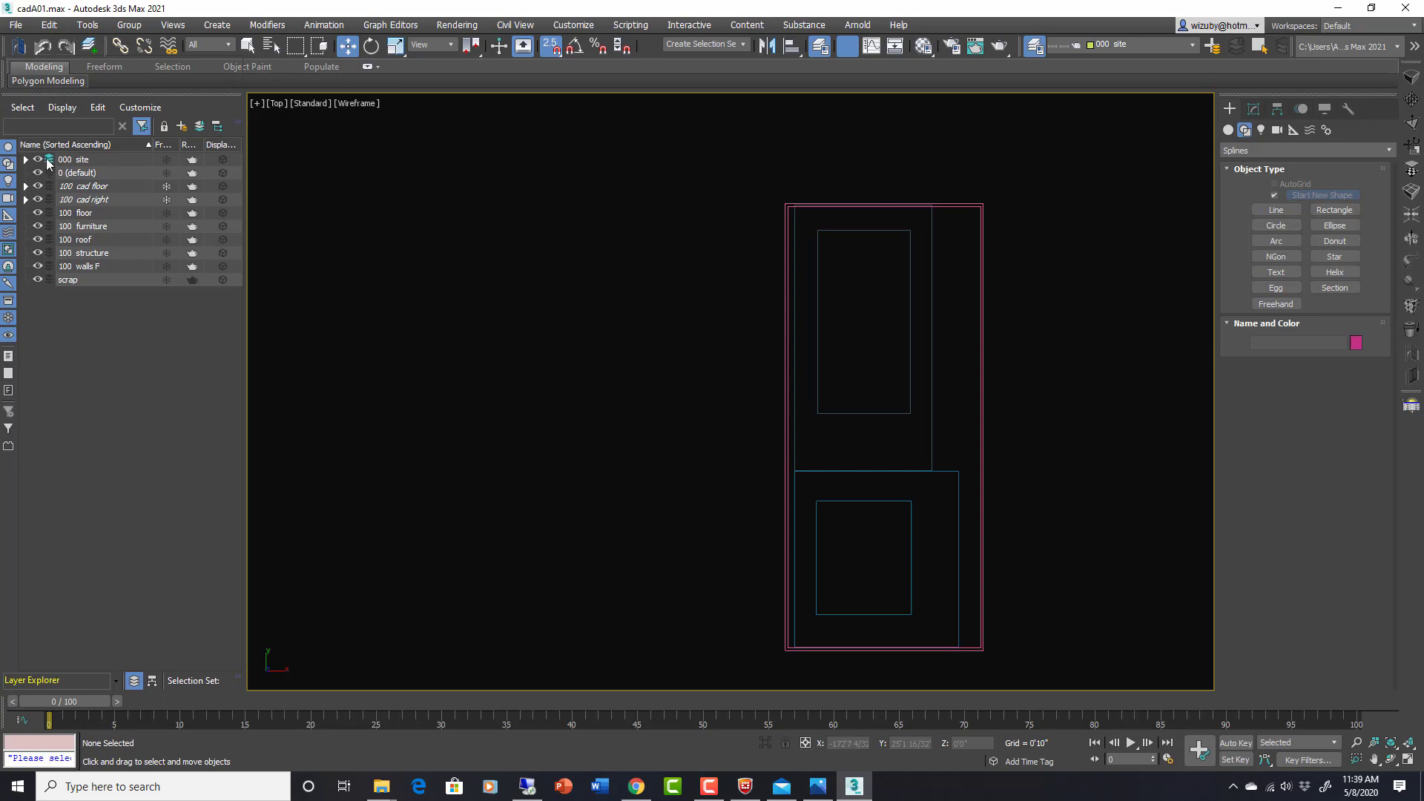
Make the 100 floor layer current and close the Layer Explorer.
left_click(47, 212)
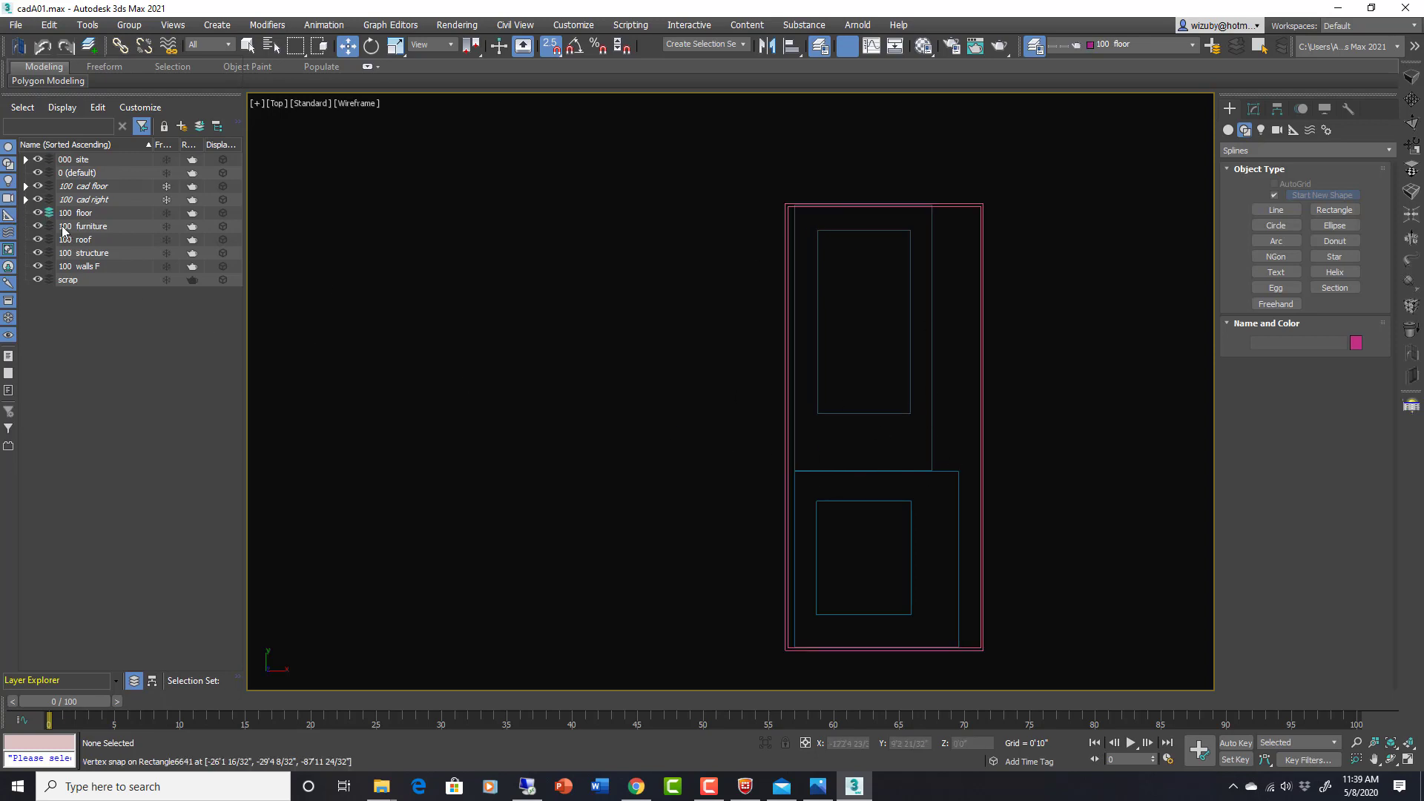
left_click(1039, 46)
scroll(898, 336, "down", 2)
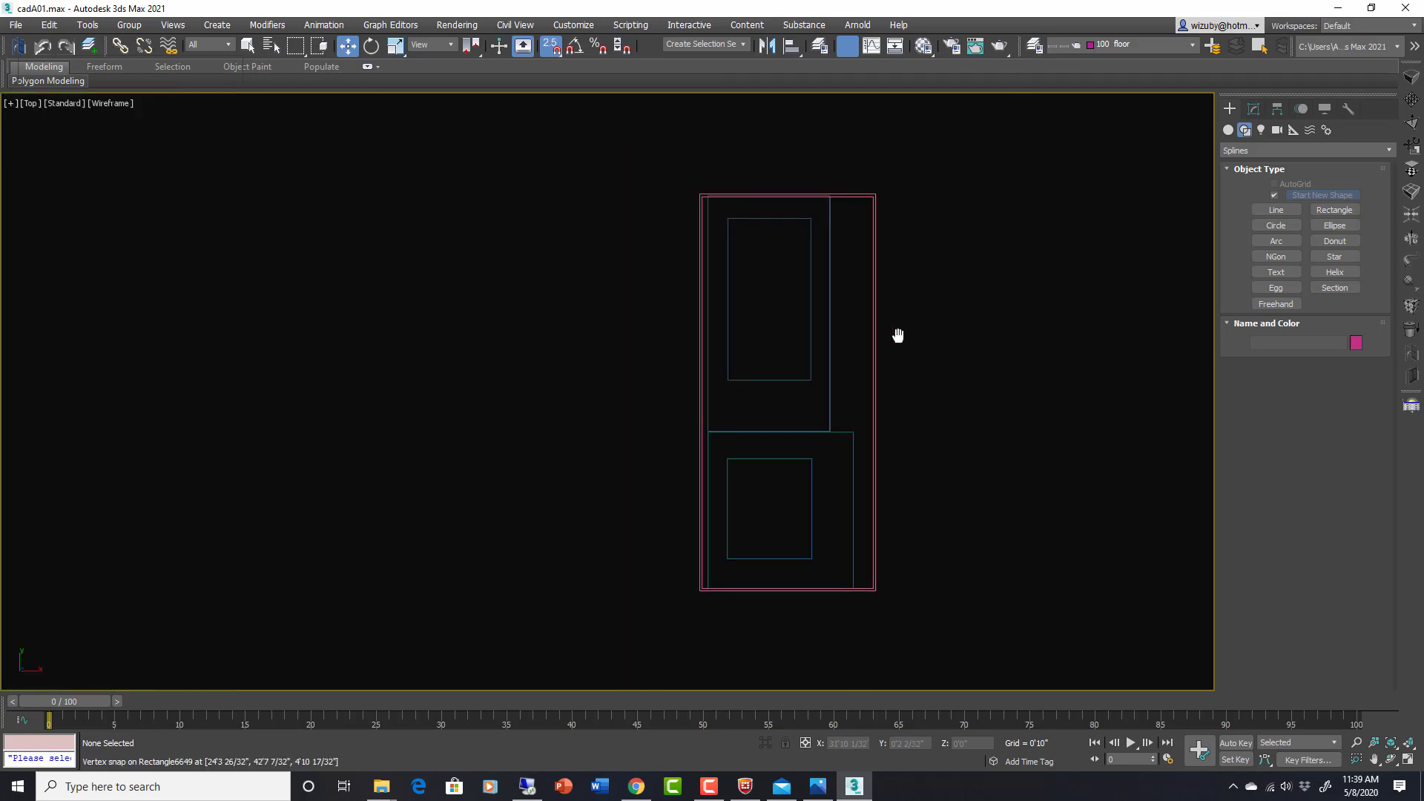
Draw a vertex-snapped rectangle over the upper floor outline in the top view, about 71'9" long and 37'2" wide.
left_click(1335, 210)
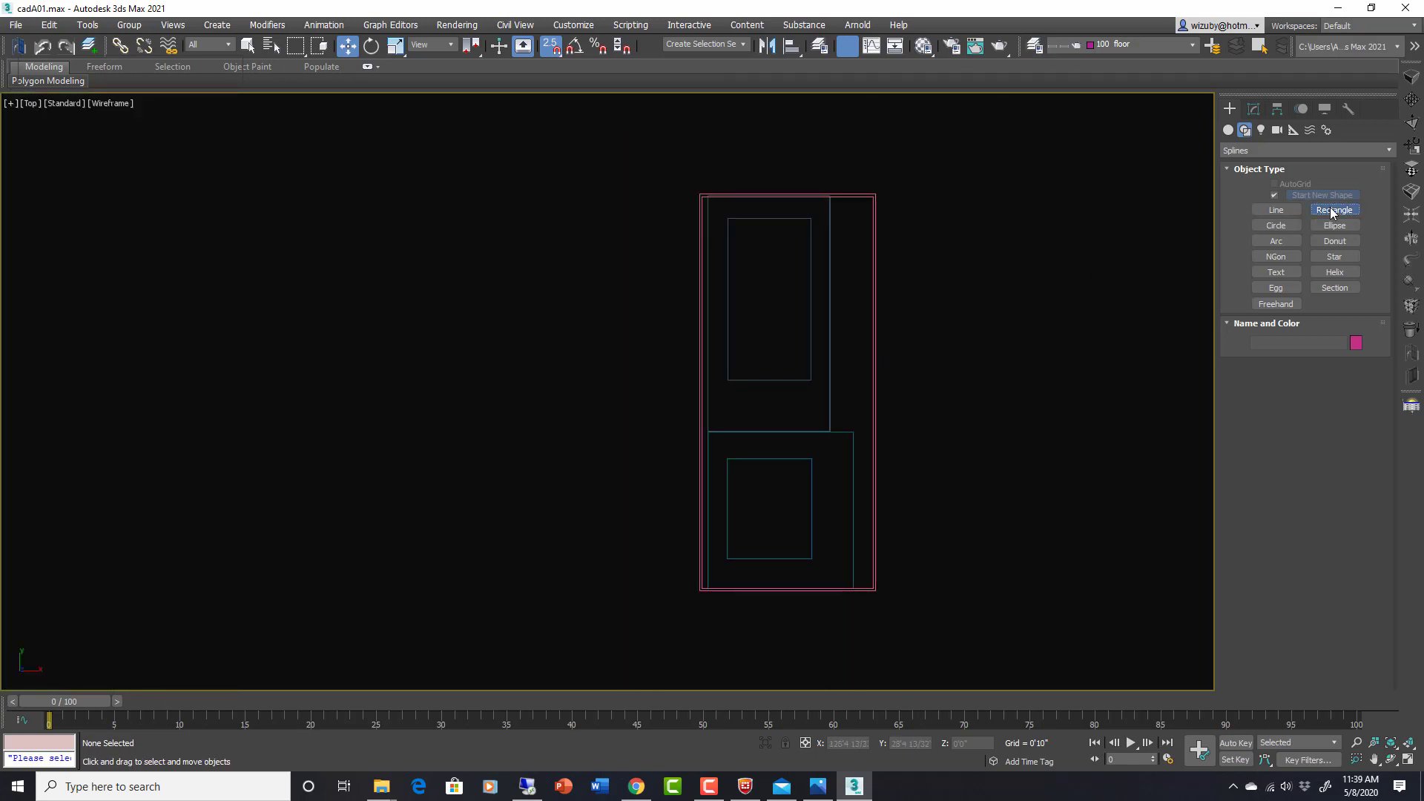
scroll(769, 257, "up", 2)
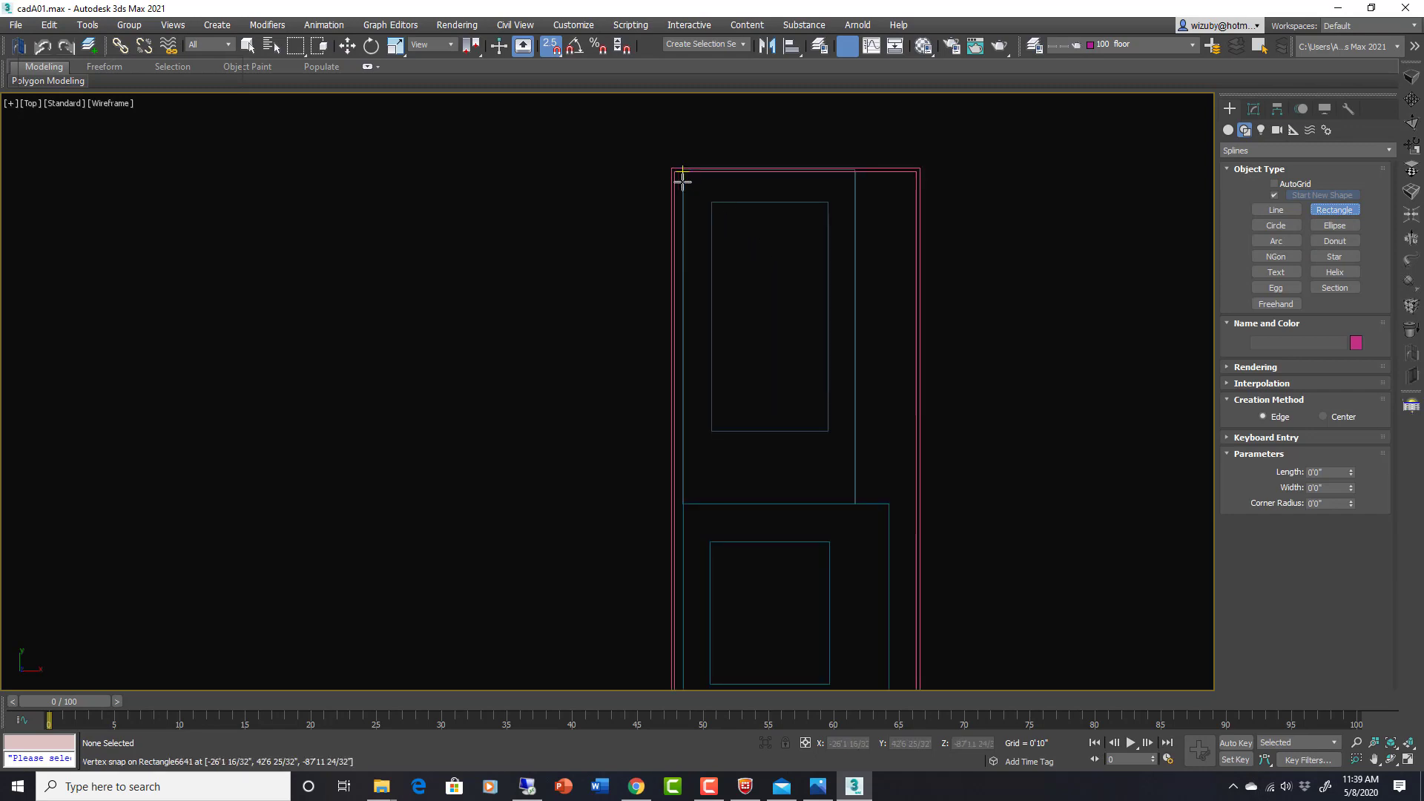
left_click_drag(682, 181, 855, 495)
scroll(853, 497, "up", 2)
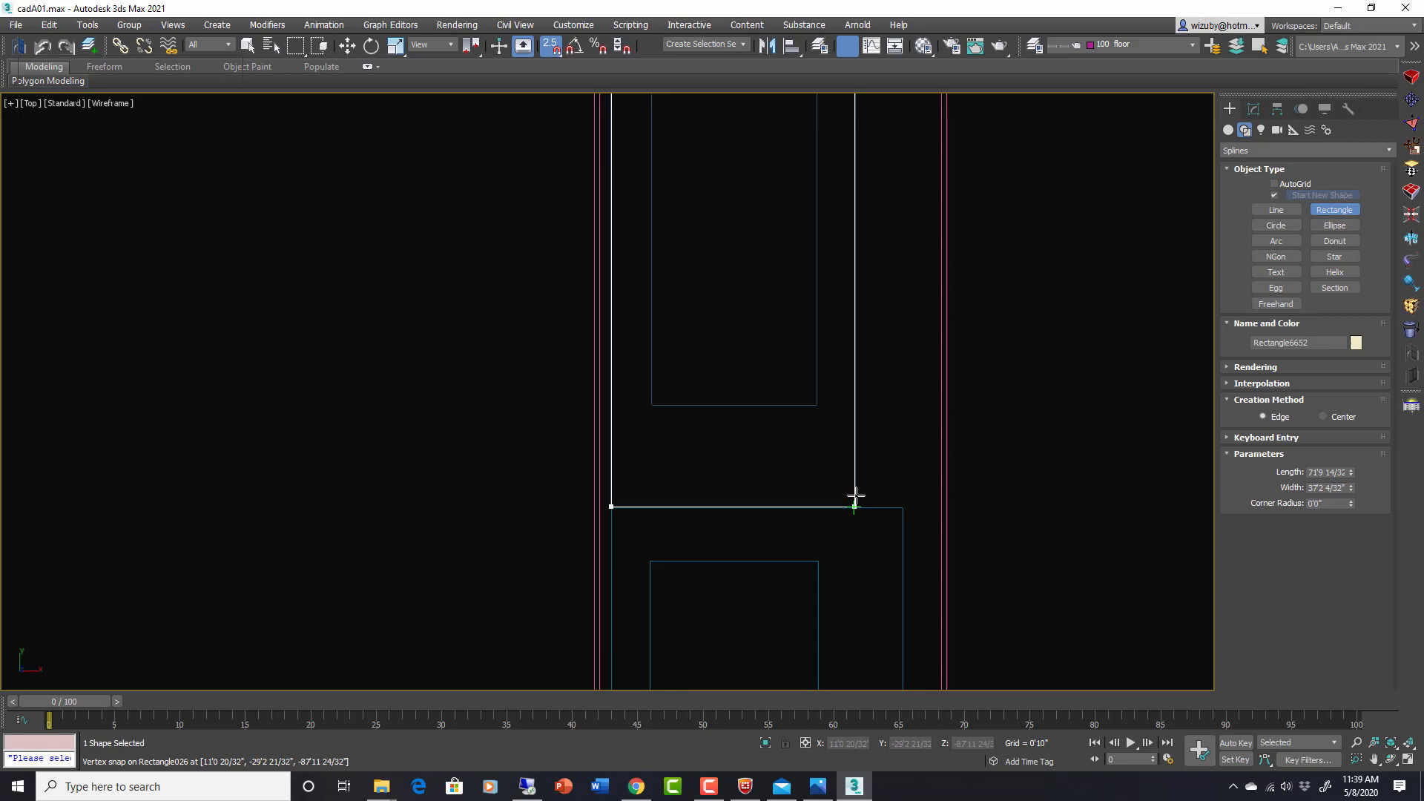
scroll(719, 359, "down", 5)
middle_click_drag(878, 436, 810, 346, "alt")
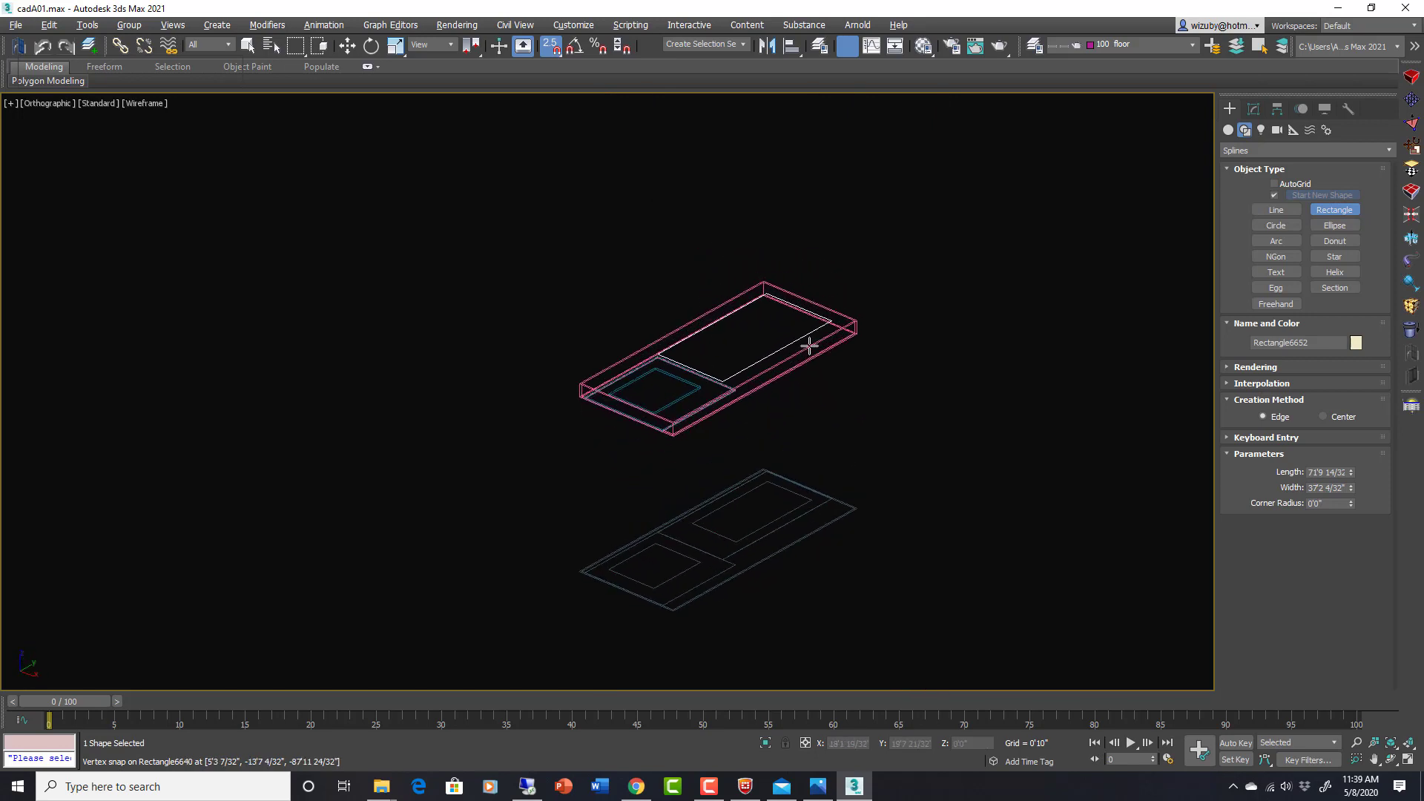
Check the house's raised deck in the reference render cam3.jpg in Photos, and return to 3ds Max.
key("alt+Tab")
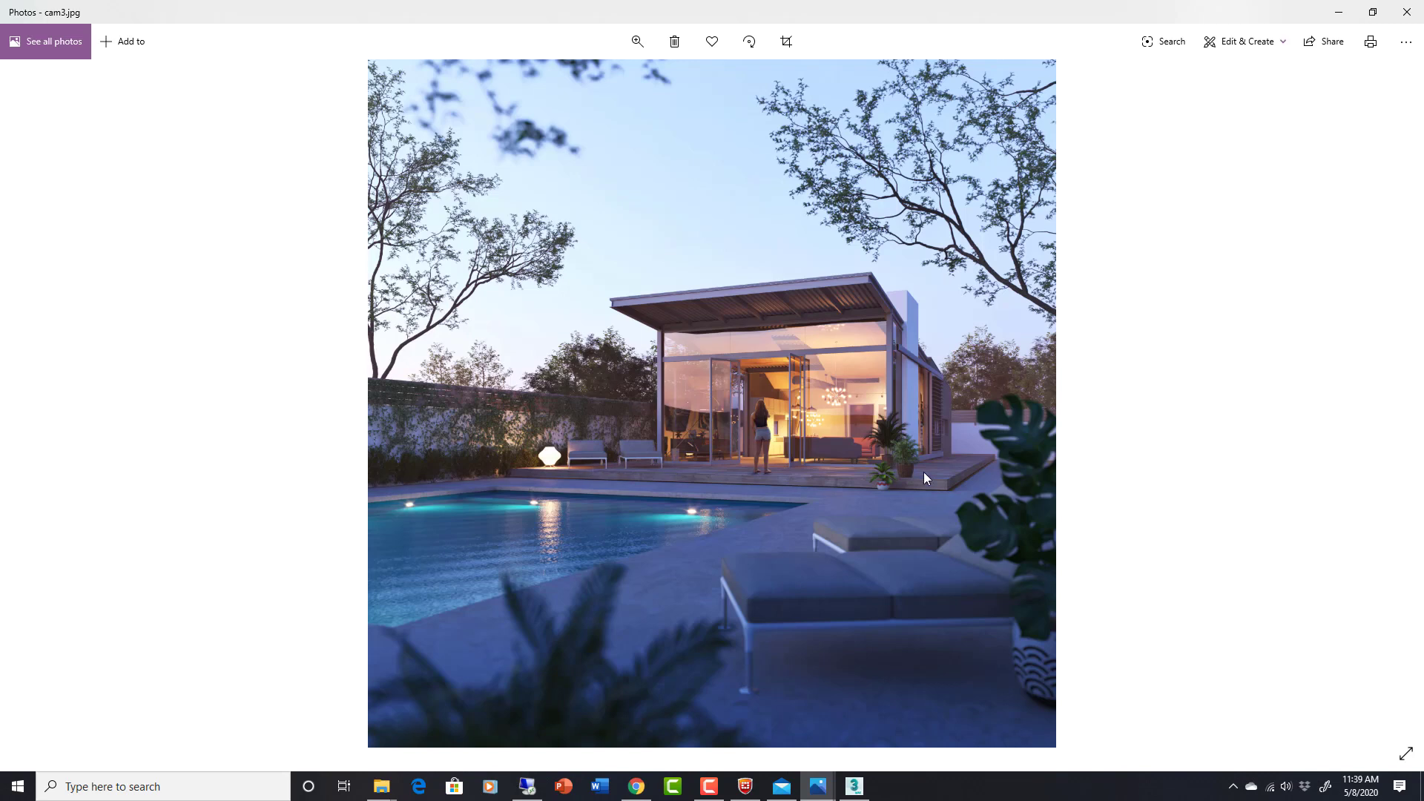
key("alt+Tab")
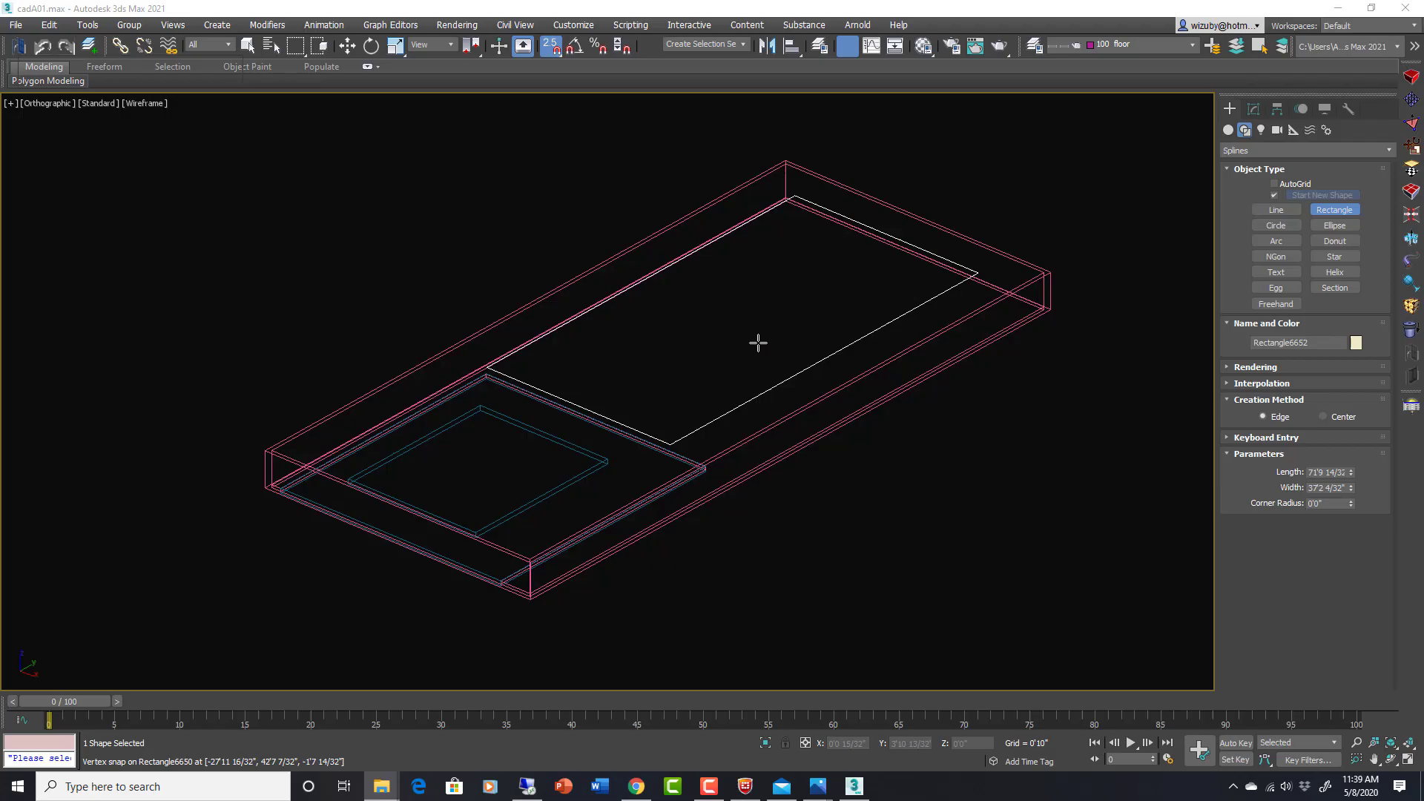
scroll(921, 308, "down", 3)
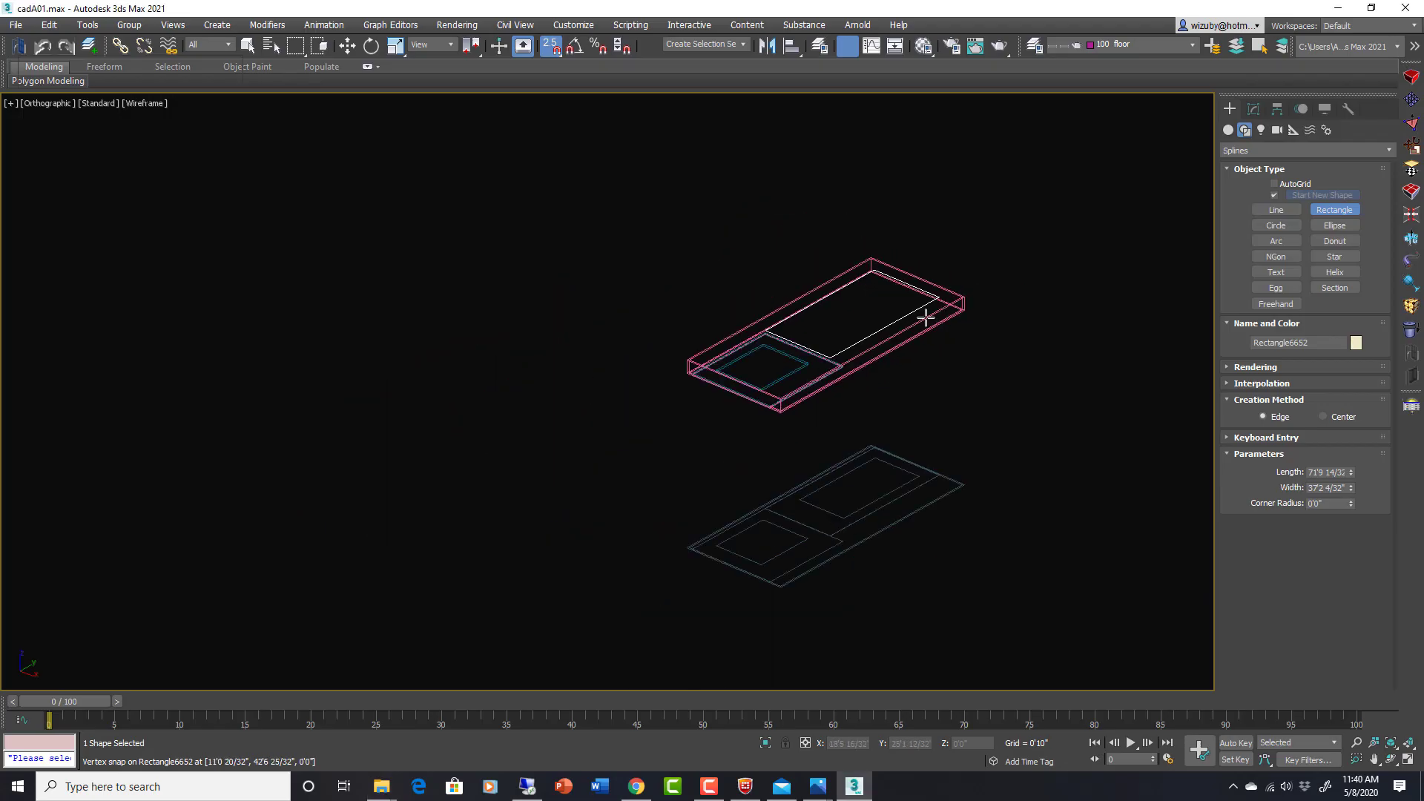
Lock the selection and lower the new rectangle in the right view to just above the site base, about Z -1'0 21/32".
middle_click_drag(925, 315, 893, 362)
key("r")
key("w")
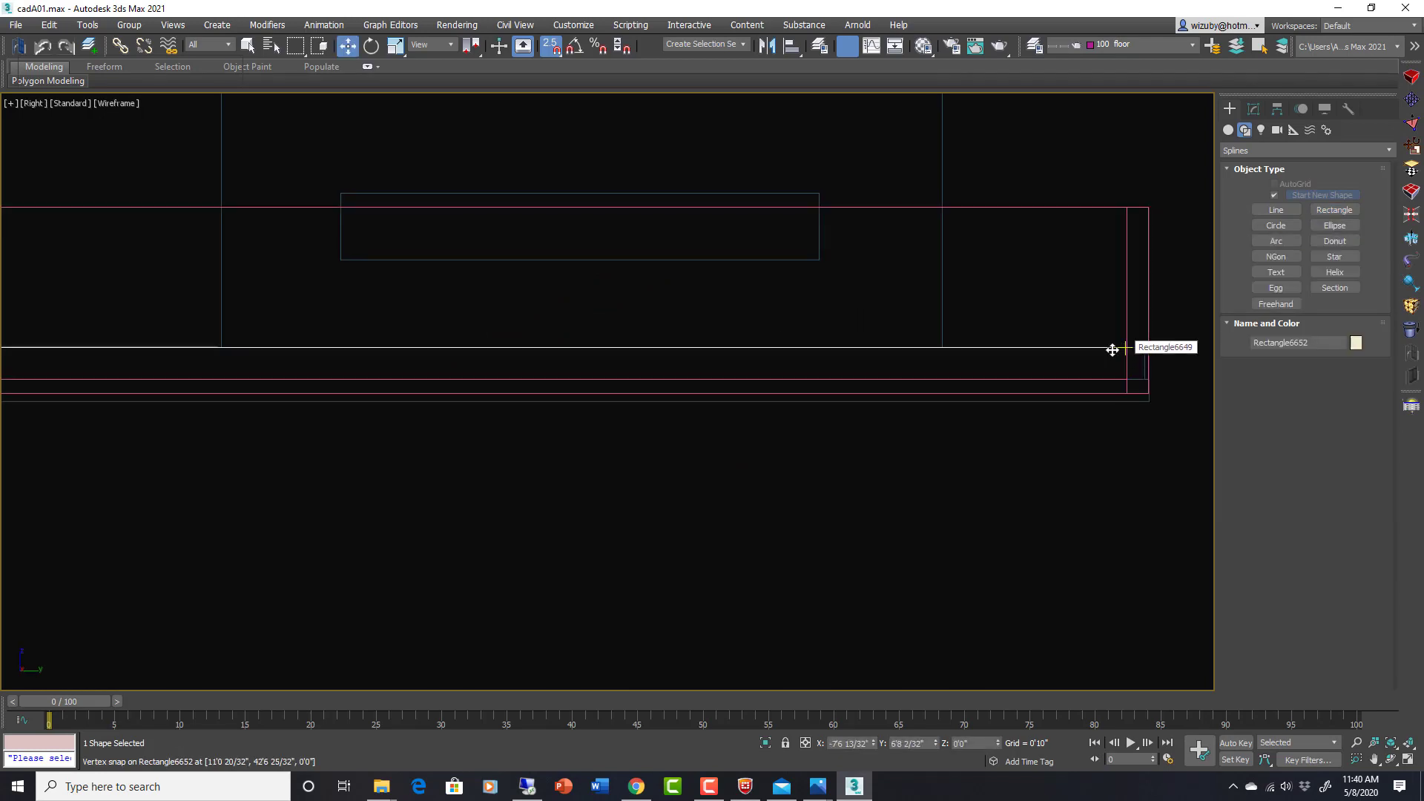
key("space")
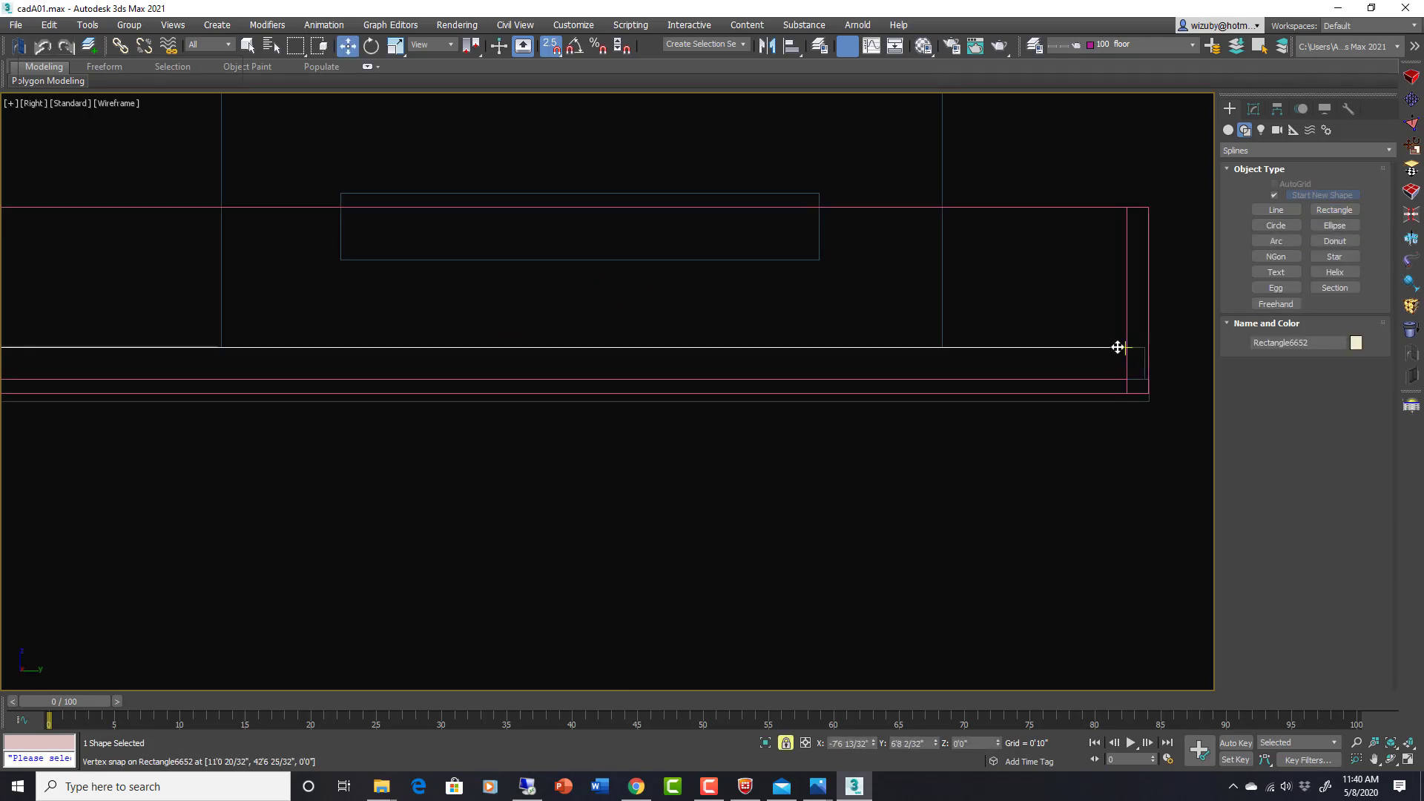
left_click_drag(1120, 344, 1119, 377)
key("q")
scroll(1118, 378, "up", 3)
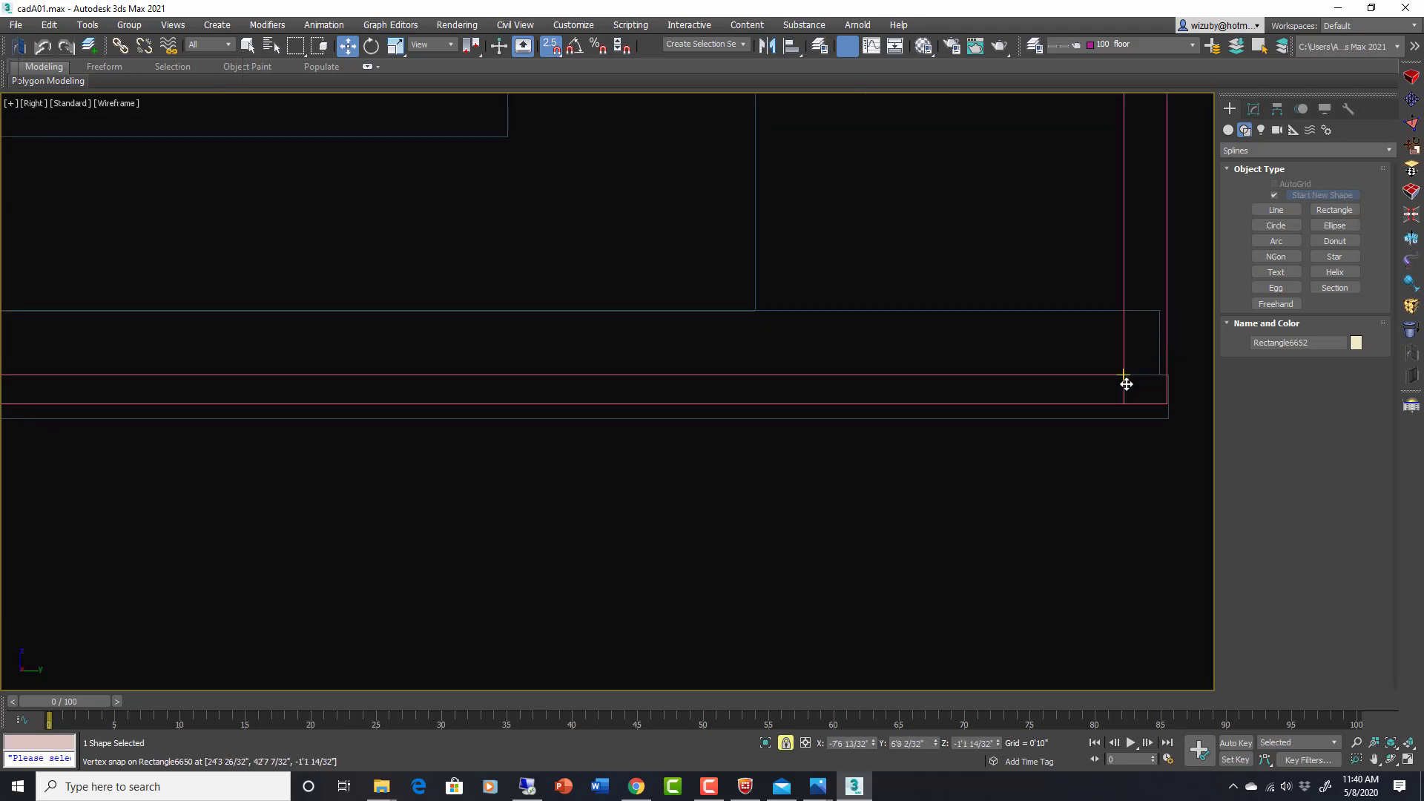
left_click_drag(1115, 376, 1118, 380)
scroll(1088, 380, "down", 3)
middle_click_drag(959, 402, 1014, 417, "alt")
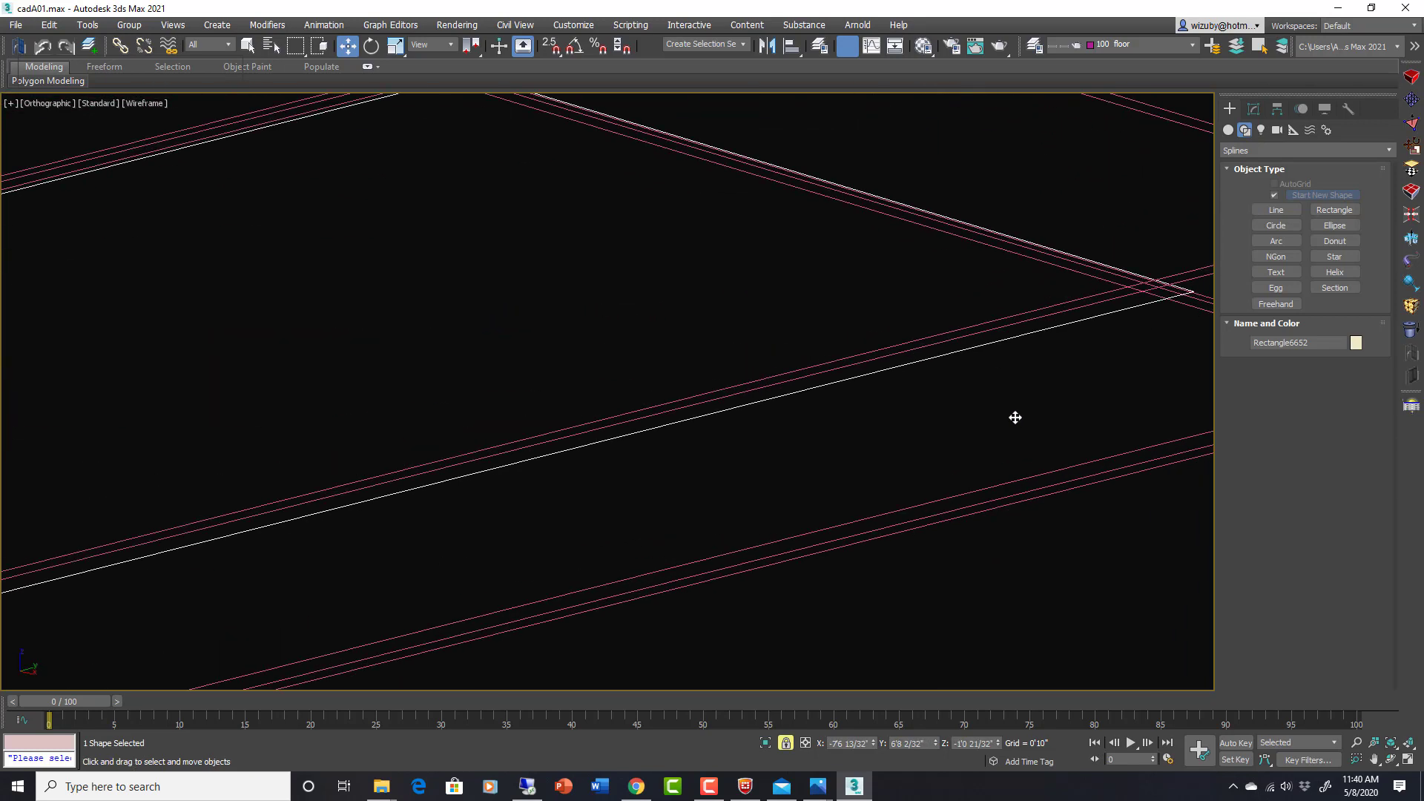
Raise the floor rectangle slightly above the site base in the right view, to about Z -0'11 28/32".
scroll(994, 420, "down", 5)
key("F3")
middle_click_drag(704, 471, 731, 464, "alt")
scroll(719, 435, "up", 12)
scroll(676, 410, "down", 9)
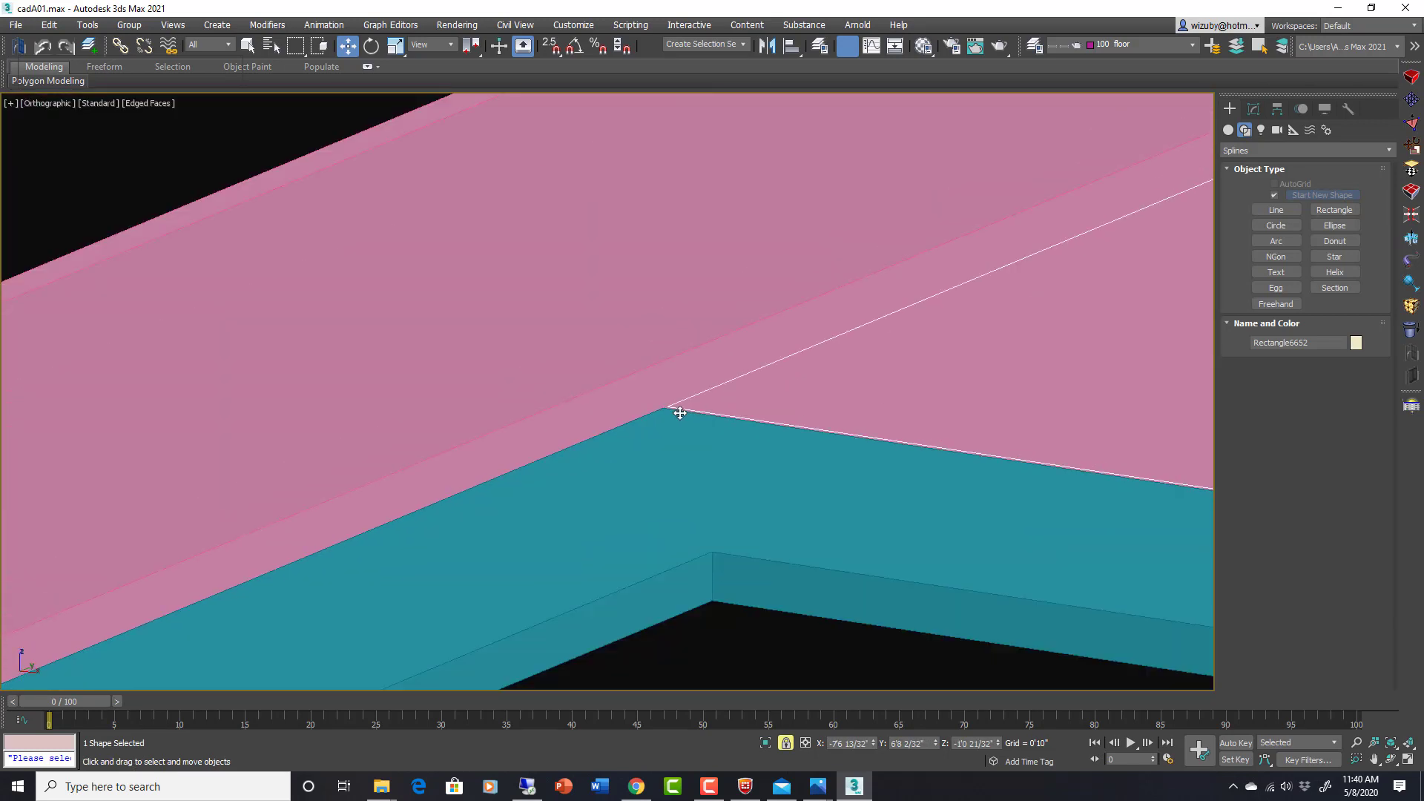
key("f")
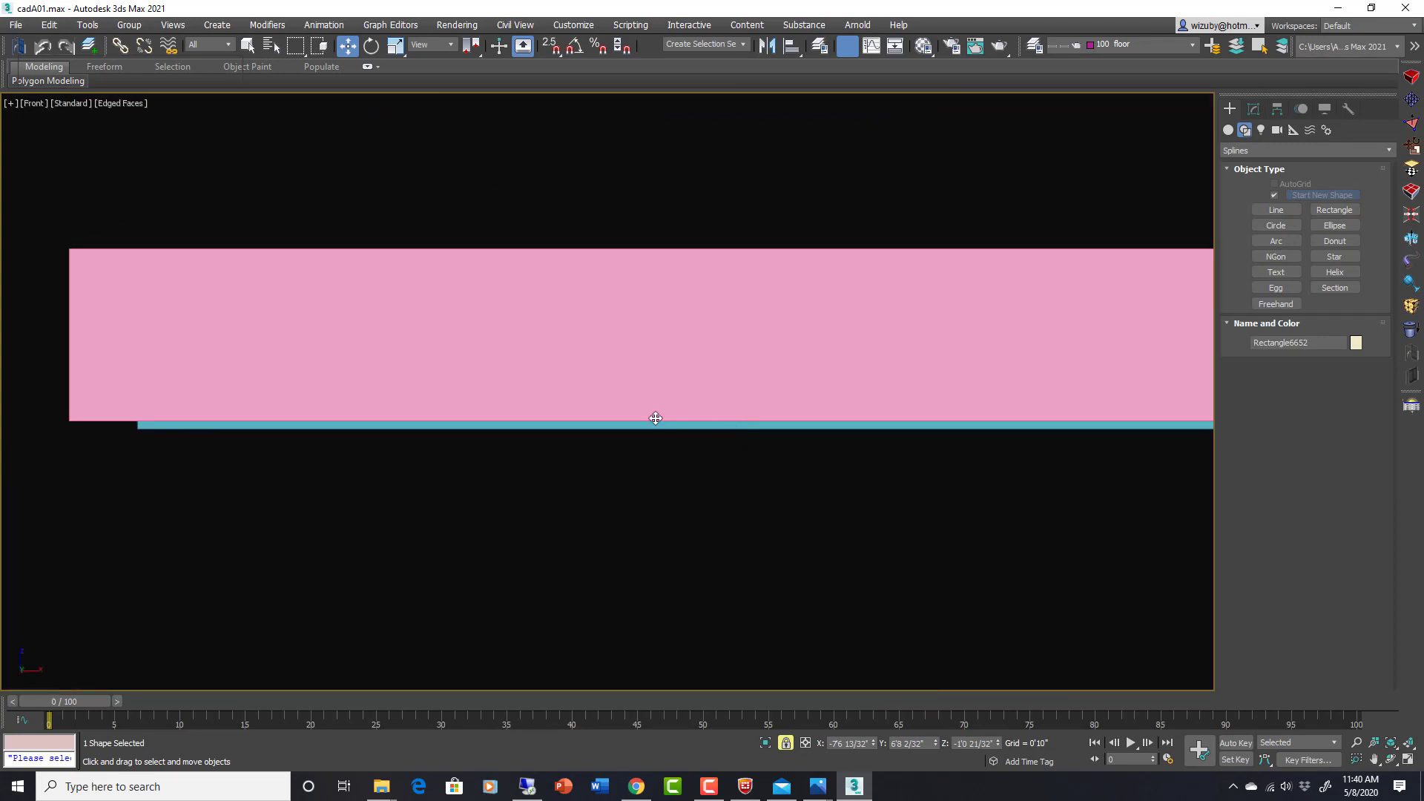
key("F3")
scroll(779, 426, "down", 2)
scroll(779, 426, "down", 2)
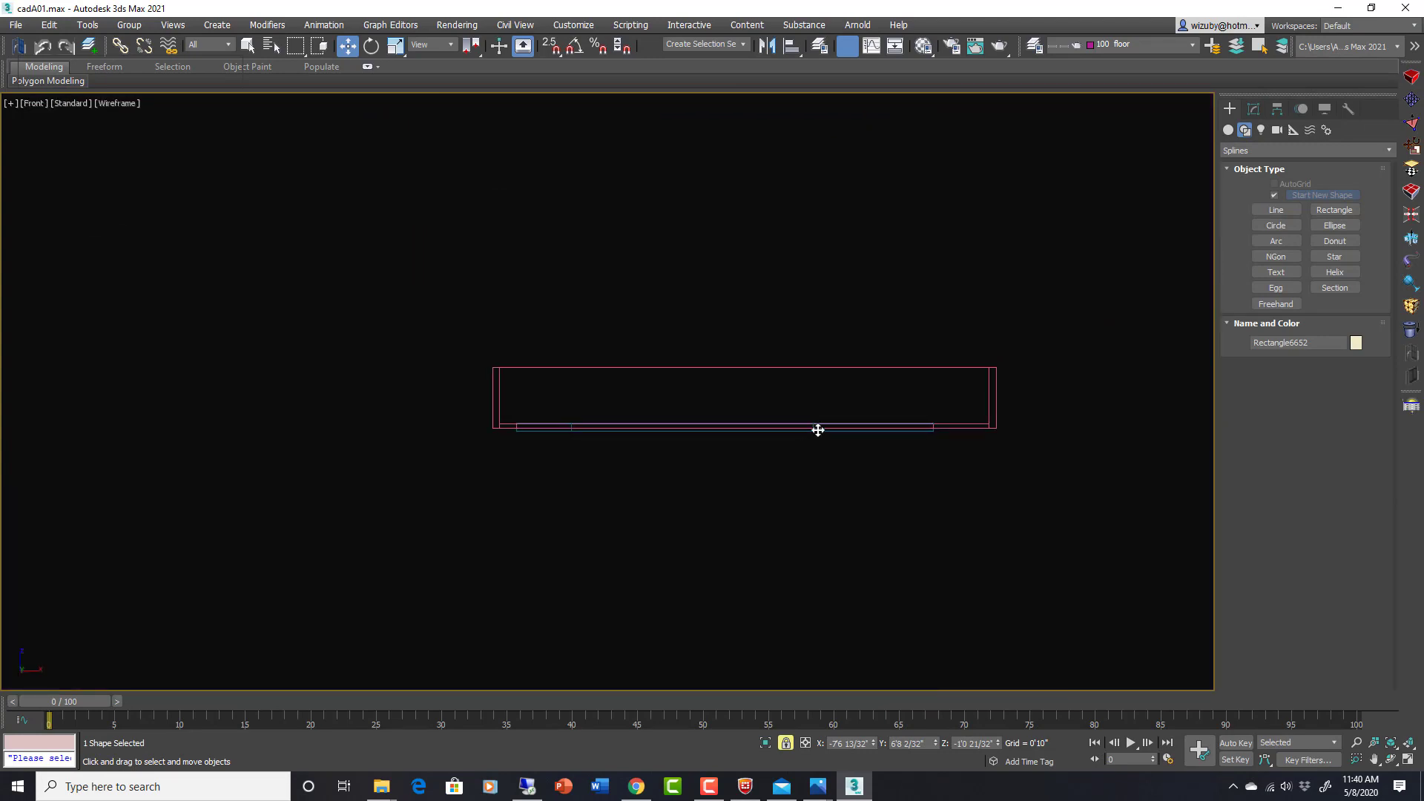
key("r")
scroll(1104, 391, "up", 3)
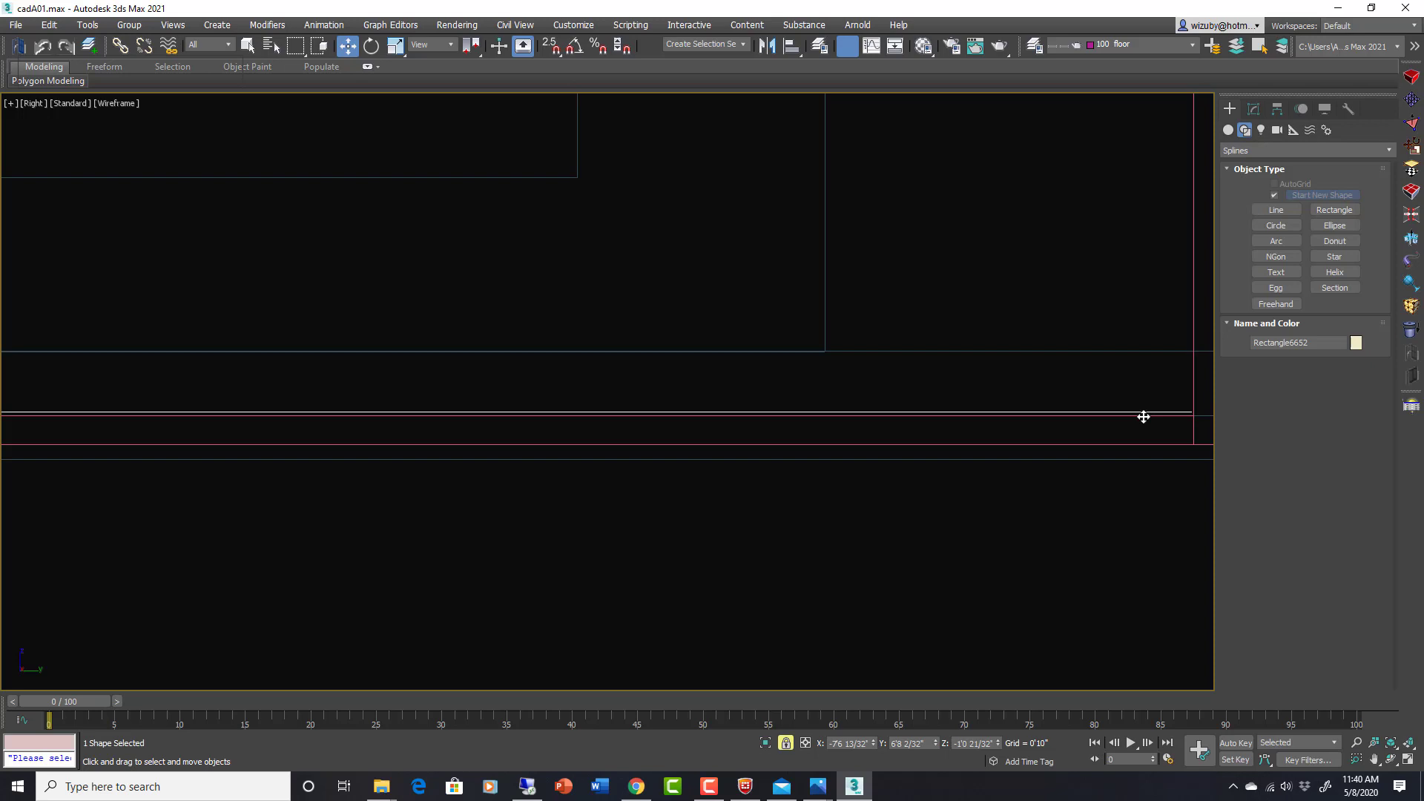
scroll(731, 359, "down", 5)
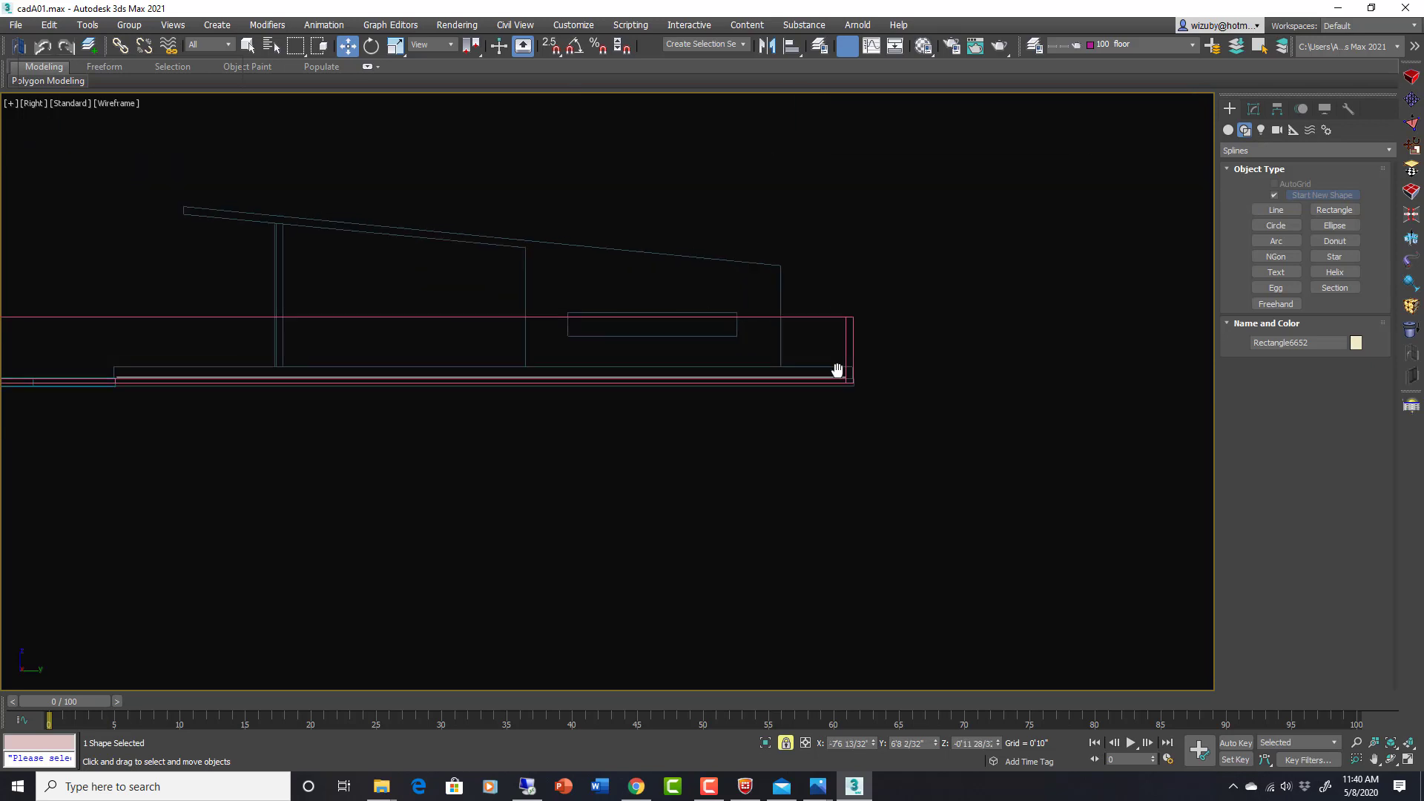
scroll(891, 371, "up", 2)
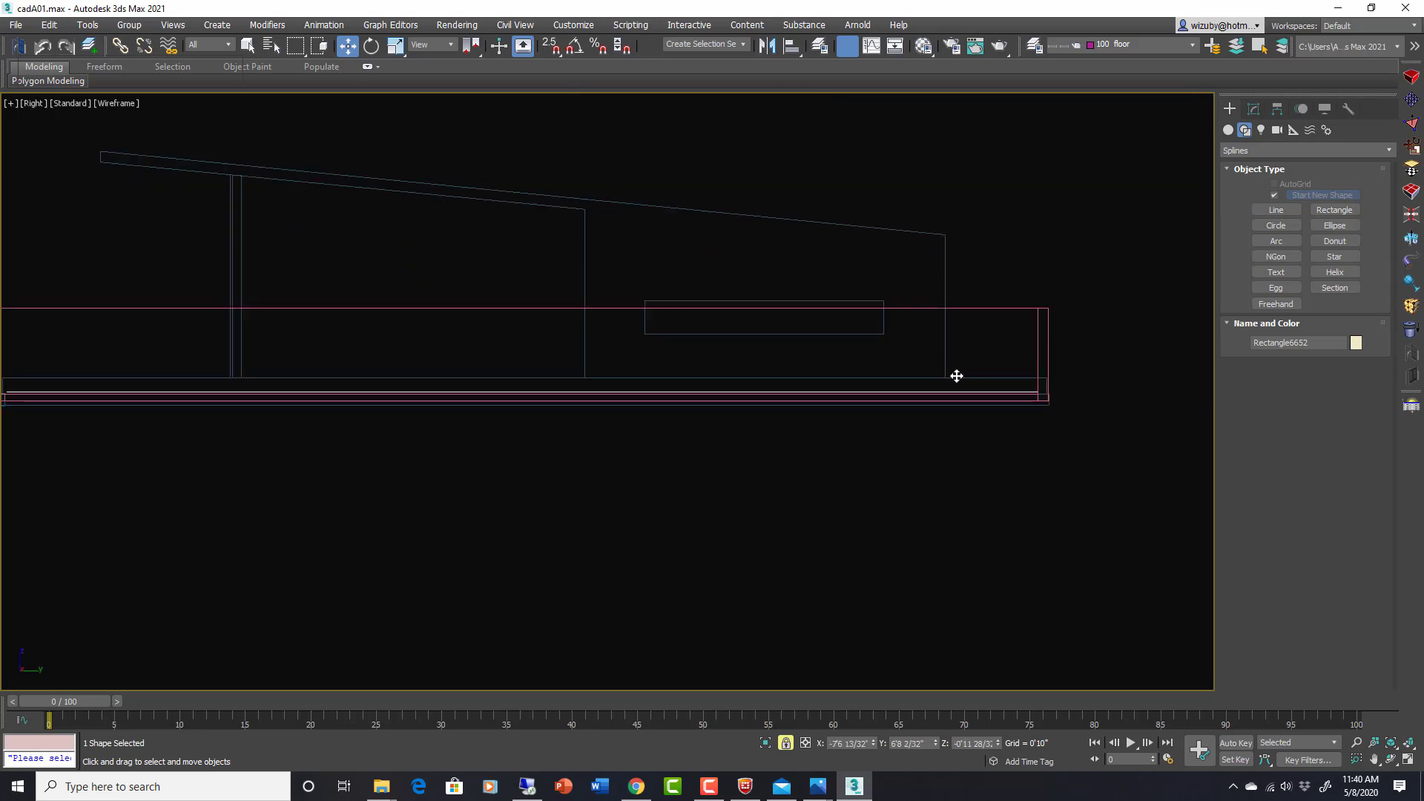
Extrude the floor rectangle by 0'10 16/32", up to the floor line of the elevation drawing.
left_click(1412, 239)
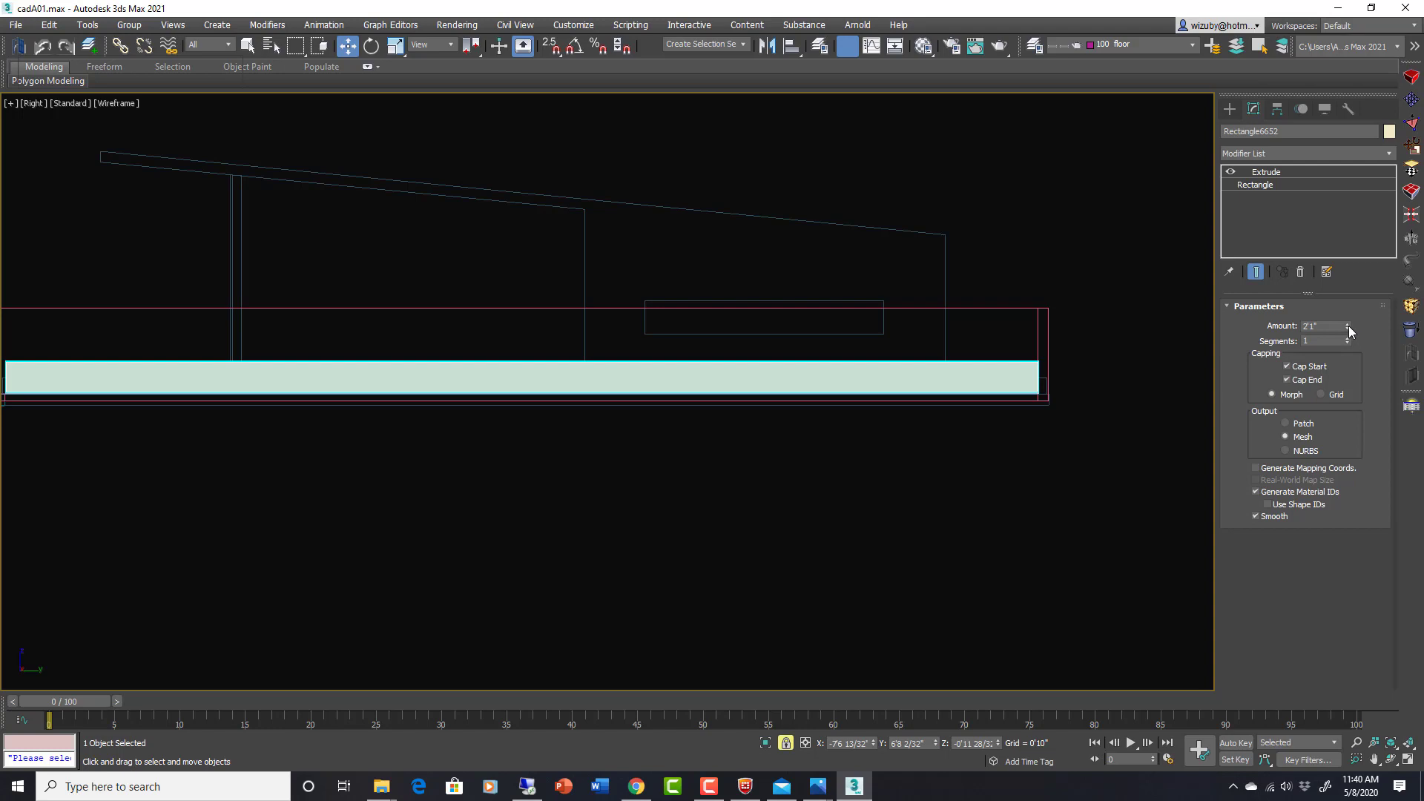
left_click_drag(1348, 327, 1346, 349)
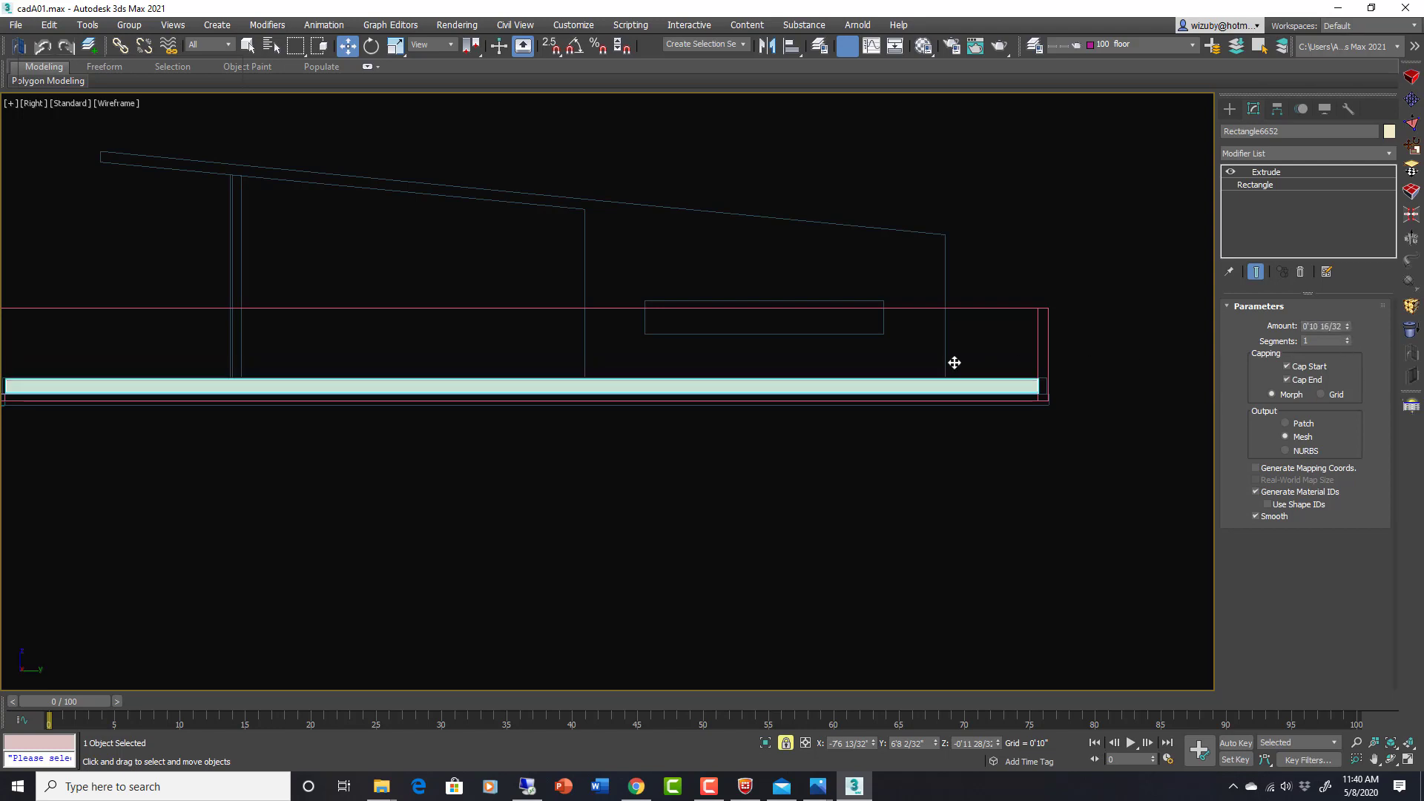
mouse_move(951, 363)
middle_mouse_down("alt")
mouse_move(865, 381)
mouse_move(938, 391)
middle_mouse_up("alt")
scroll(892, 398, "up", 4)
scroll(893, 399, "up", 6)
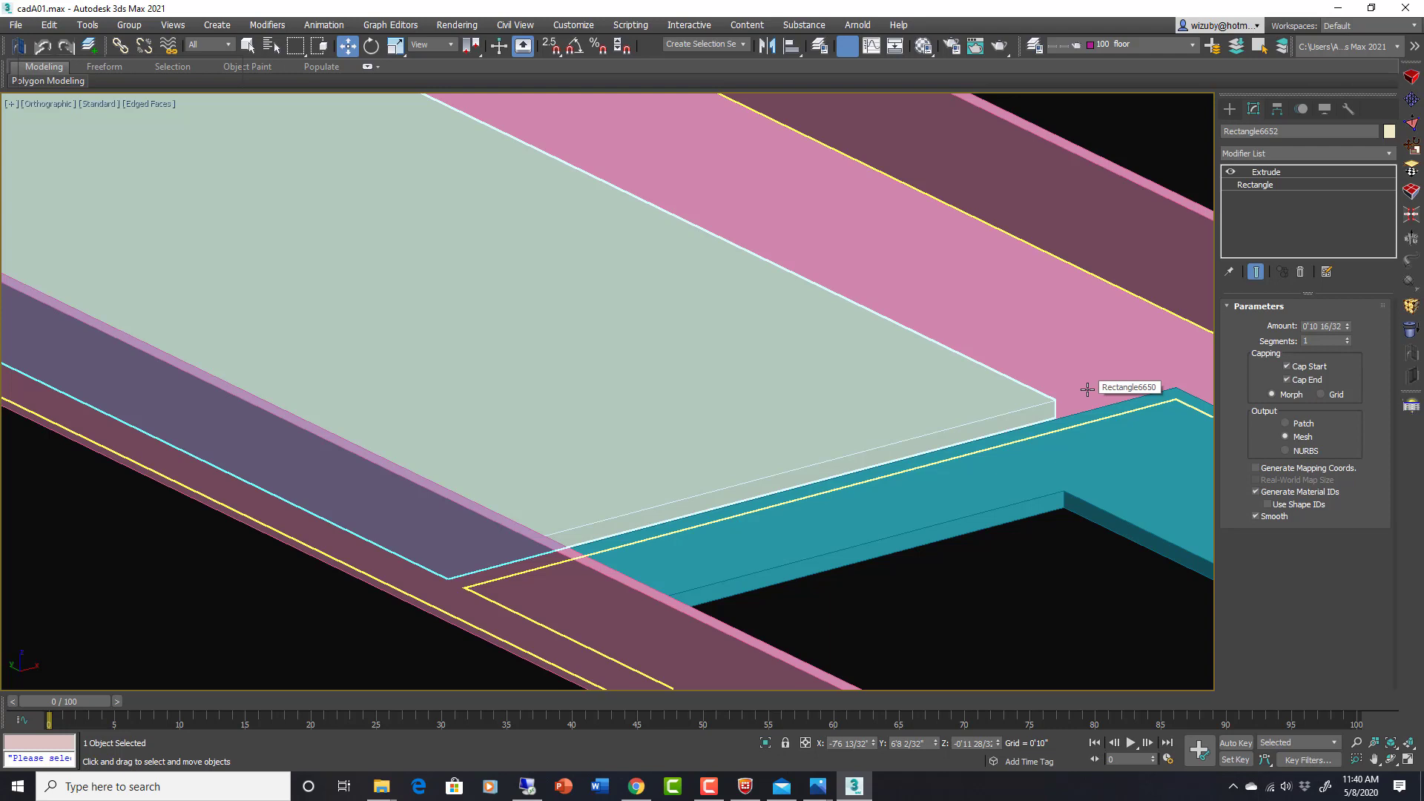
Examine from several angles how the extruded floor slab meets the teal slab with the opening and the site base.
scroll(1002, 433, "up", 2)
scroll(1059, 430, "down", 2)
middle_click_drag(1063, 423, 933, 424)
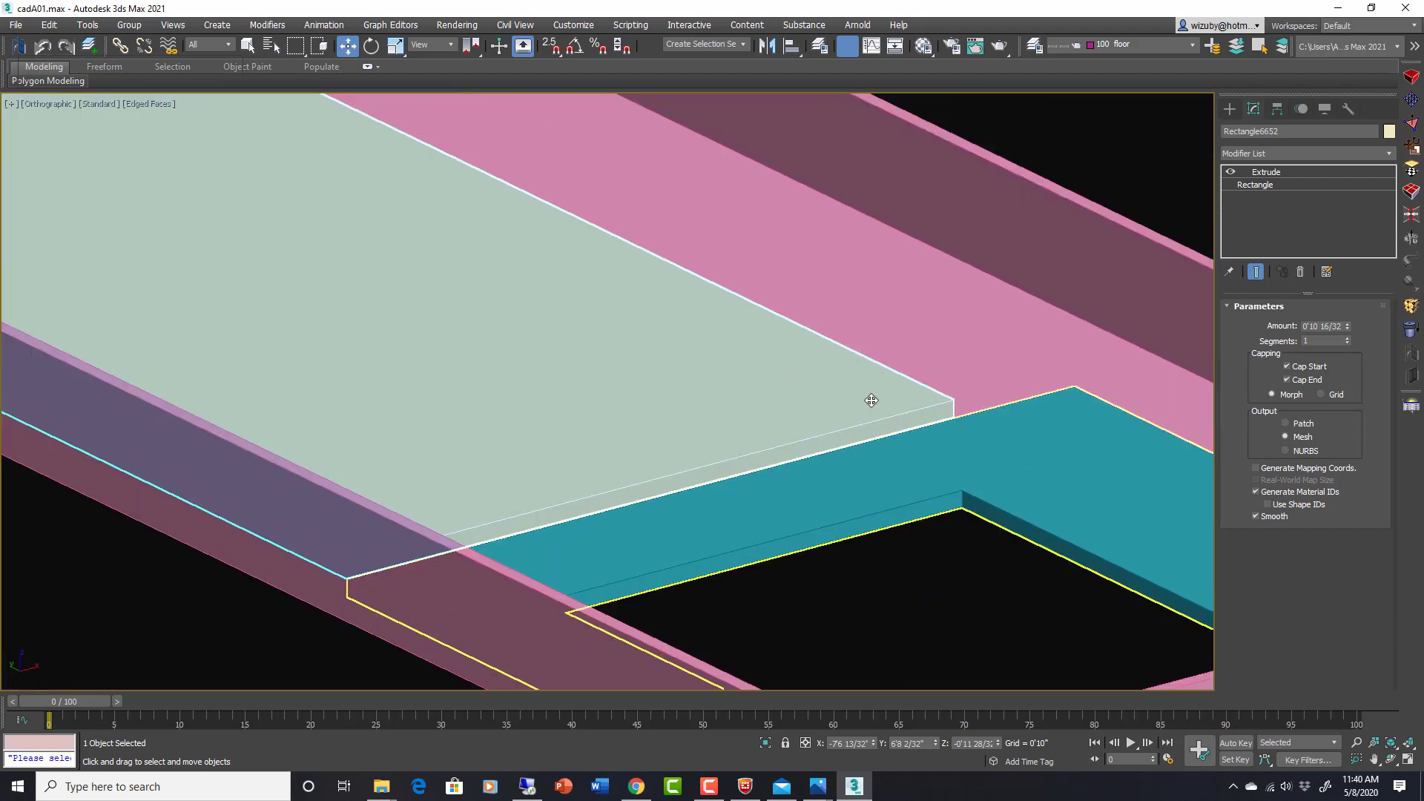
scroll(964, 426, "down", 5)
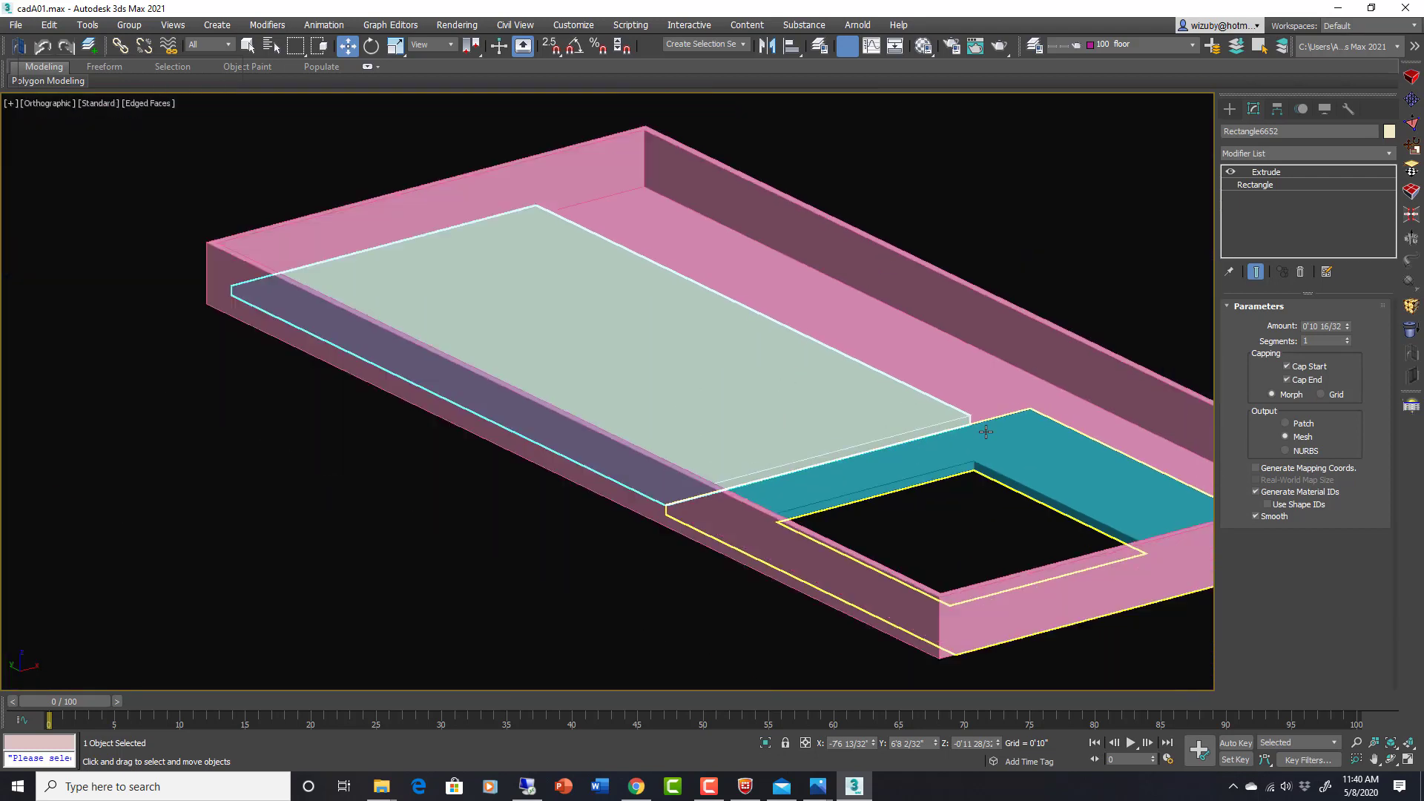
middle_click_drag(1000, 451, 913, 443, "alt")
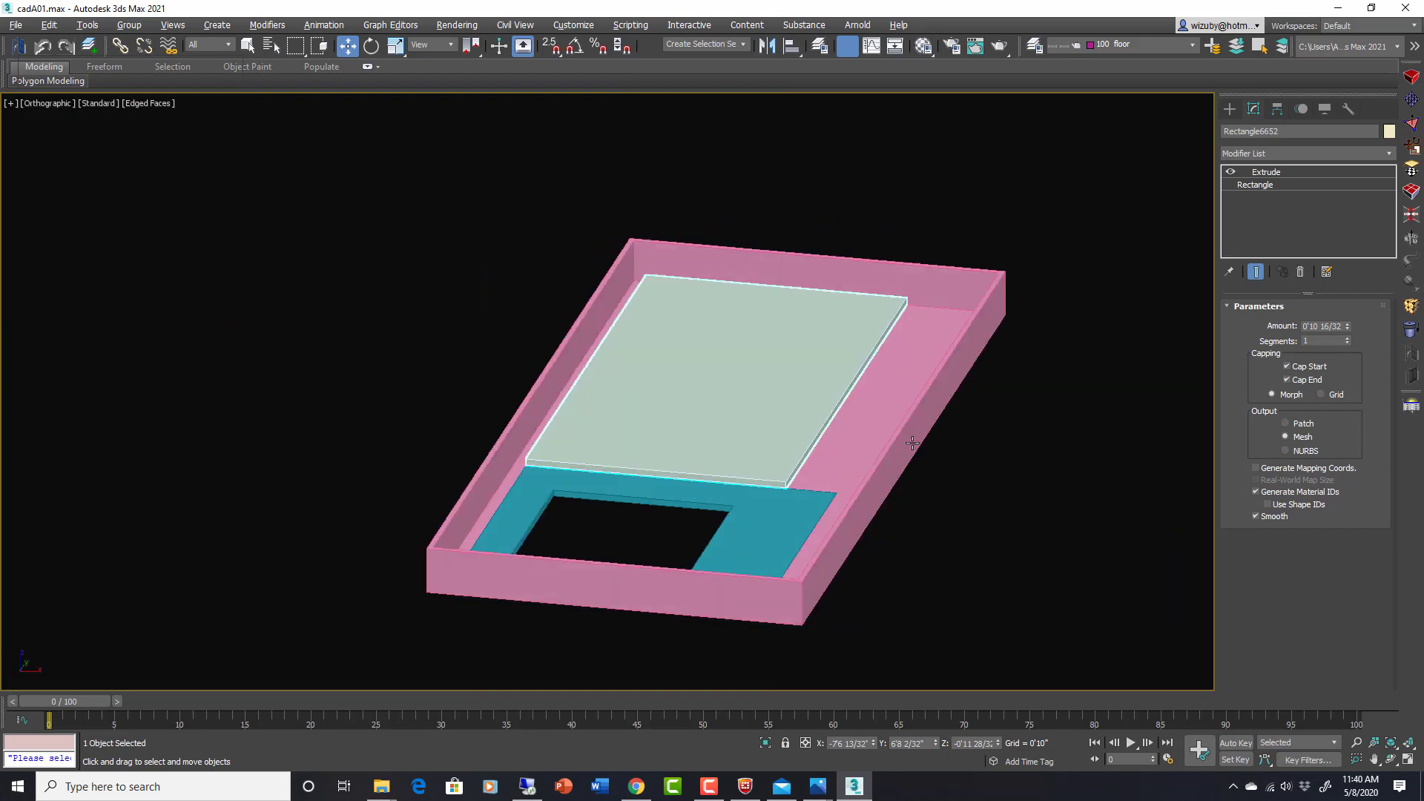
middle_click_drag(782, 480, 688, 480, "alt")
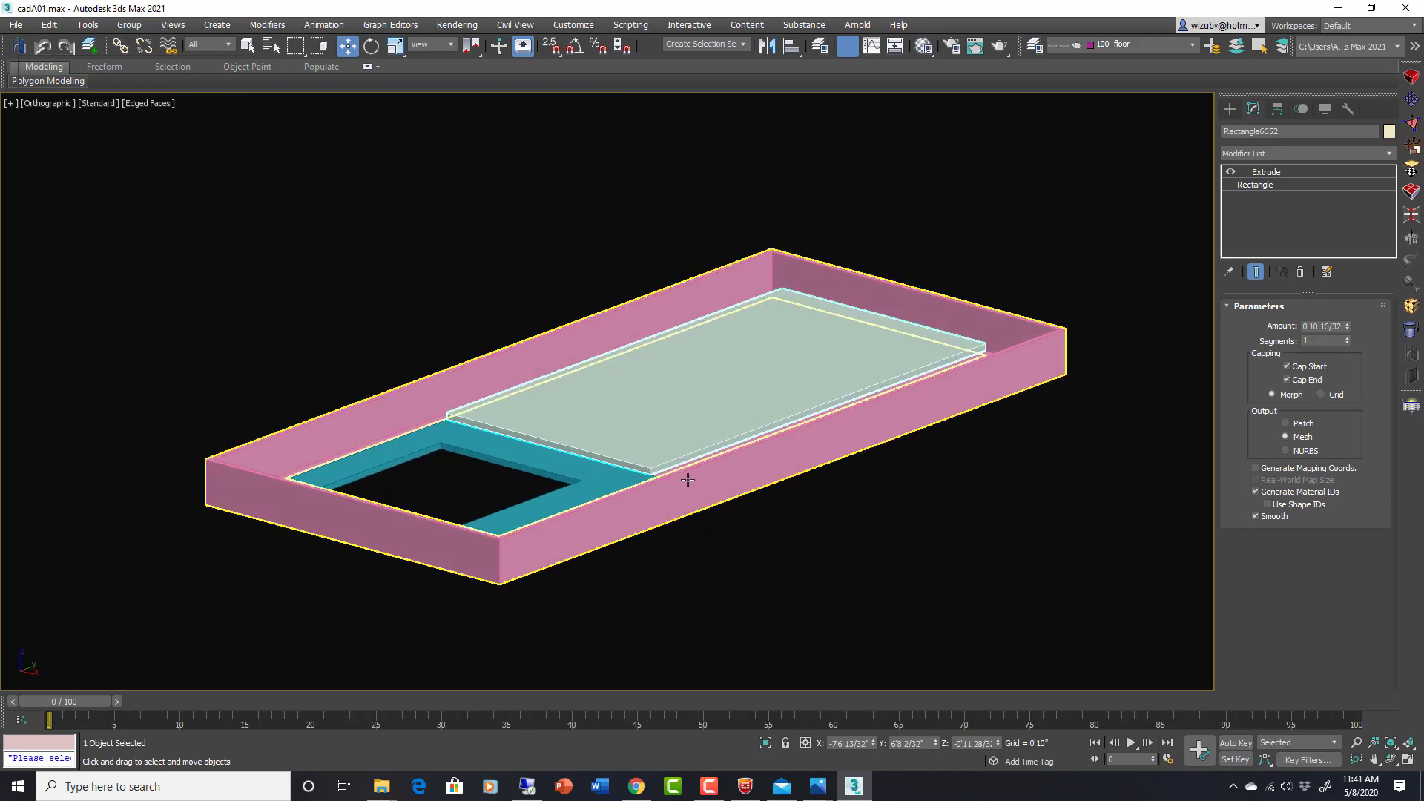
scroll(607, 454, "up", 5)
scroll(689, 451, "up", 2)
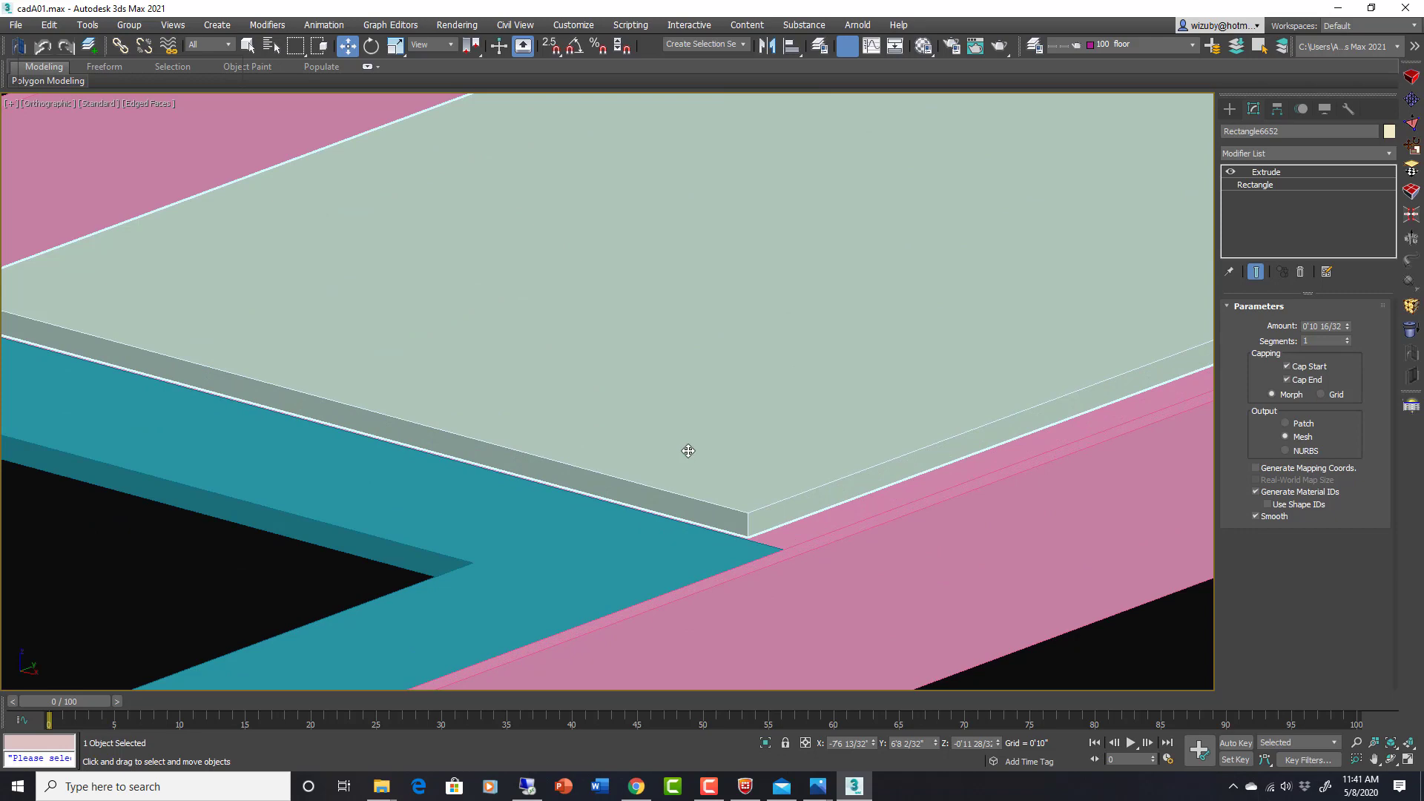
key("t")
key("F3")
key("F3")
middle_click_drag(703, 519, 834, 437)
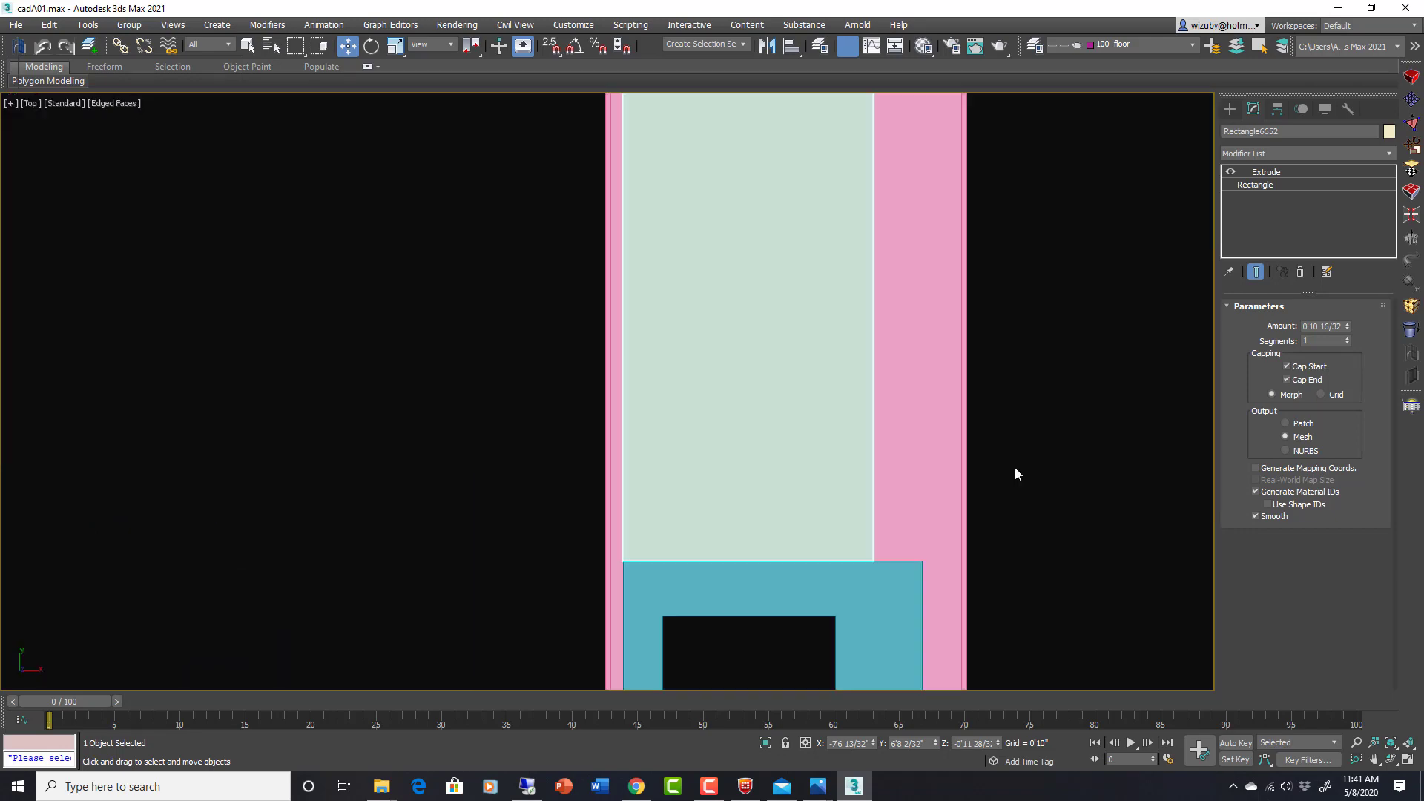
middle_click_drag(919, 559, 831, 453, "alt")
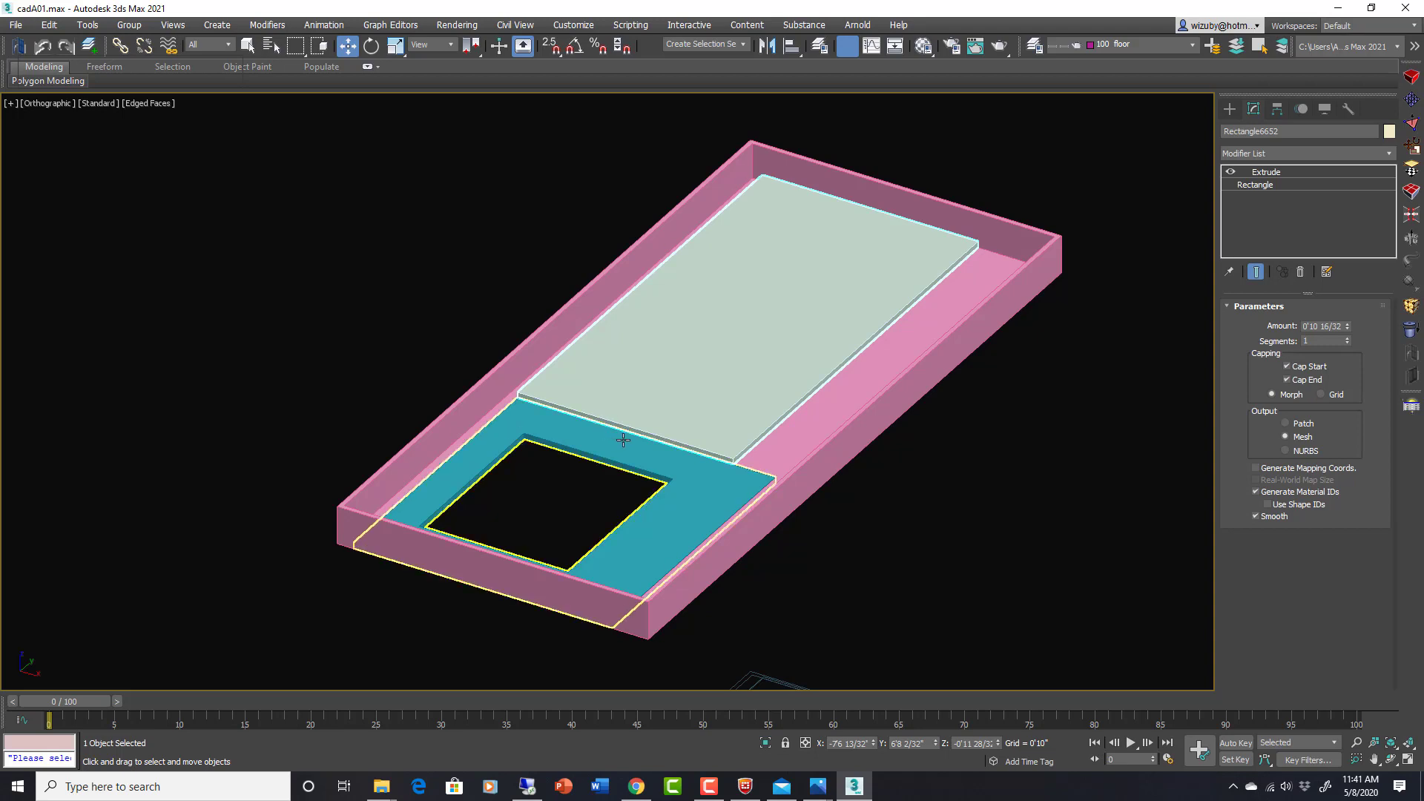
scroll(727, 449, "up", 5)
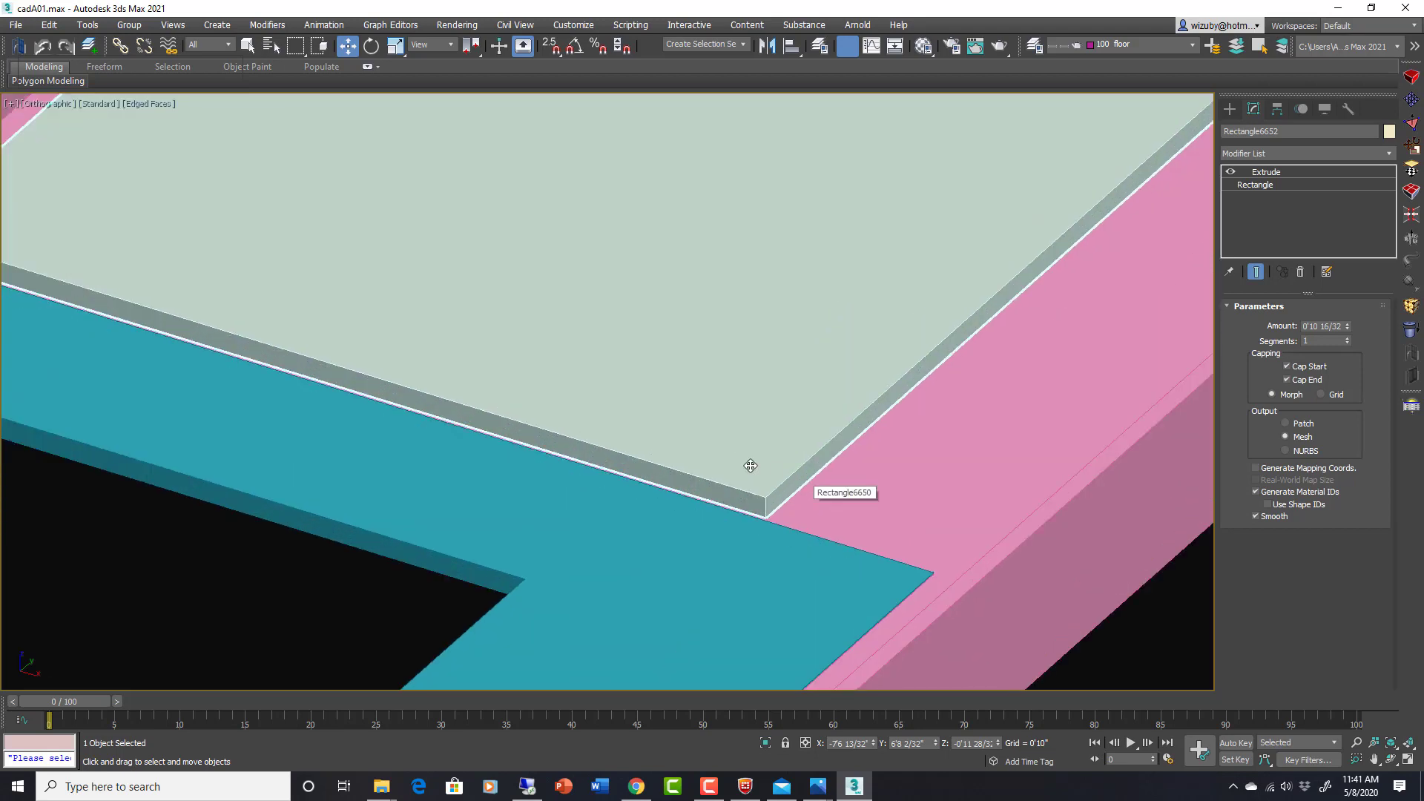
middle_click_drag(801, 470, 834, 521)
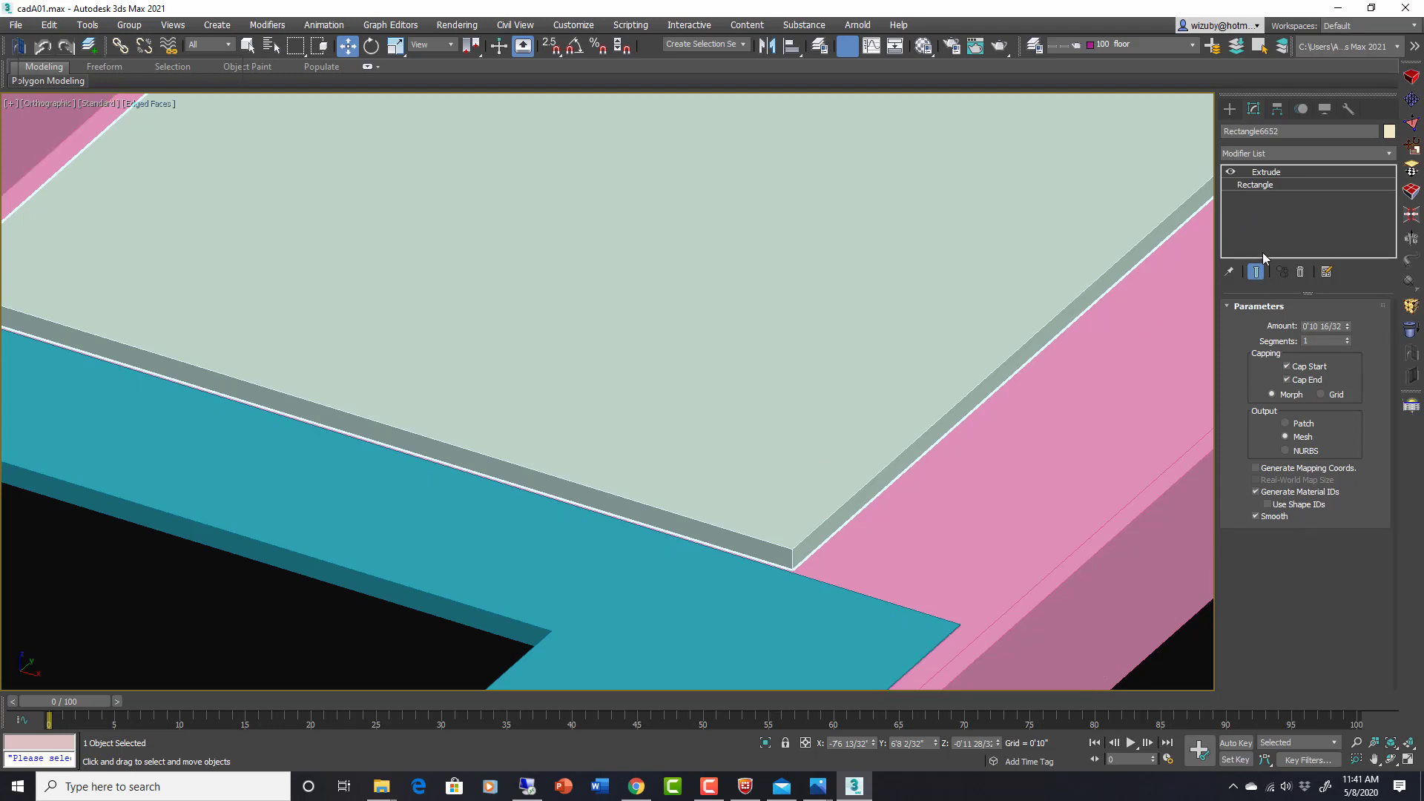
Add an Edit Spline modifier to the floor slab, between its base Rectangle and the Extrude.
left_click(1264, 184)
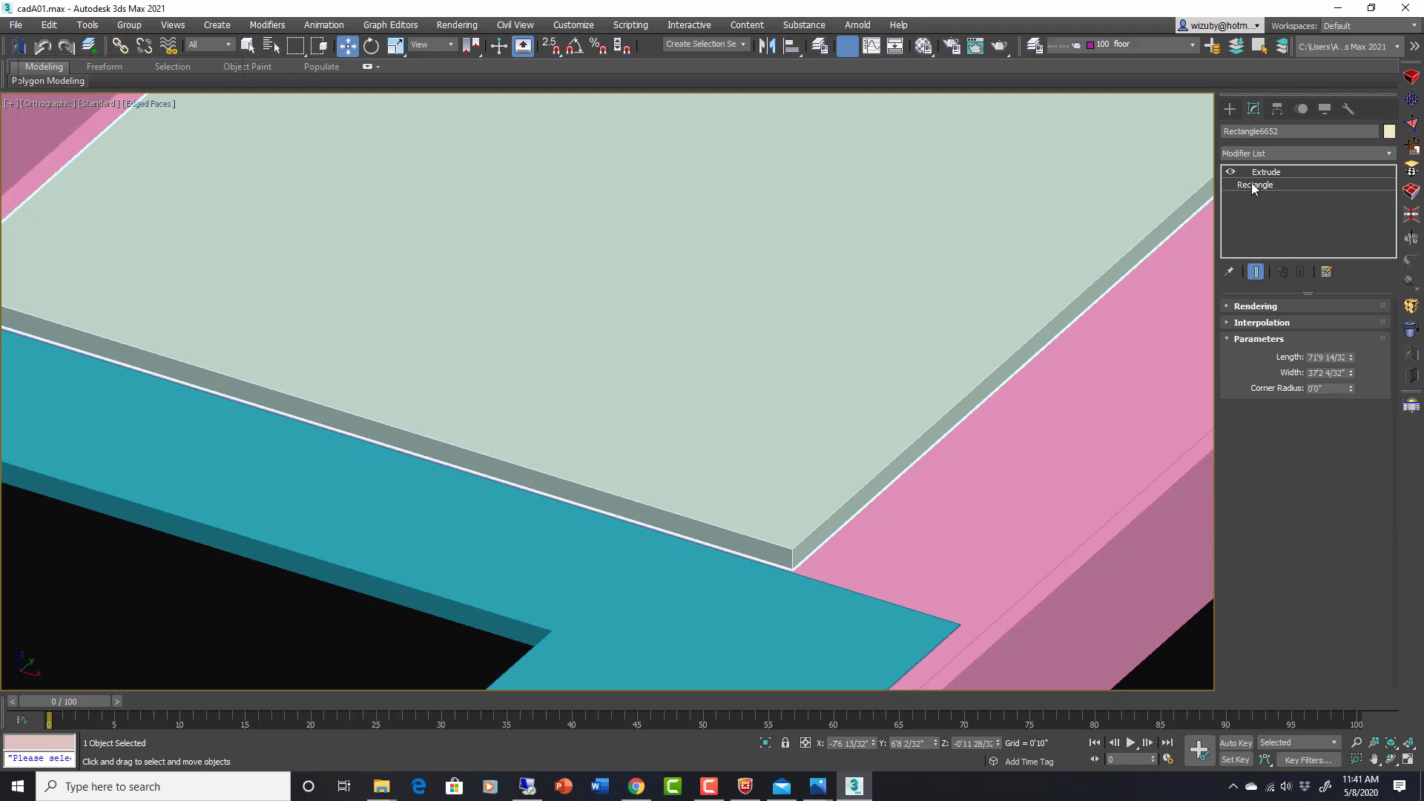
left_click(1390, 153)
scroll(1389, 230, "down", 3)
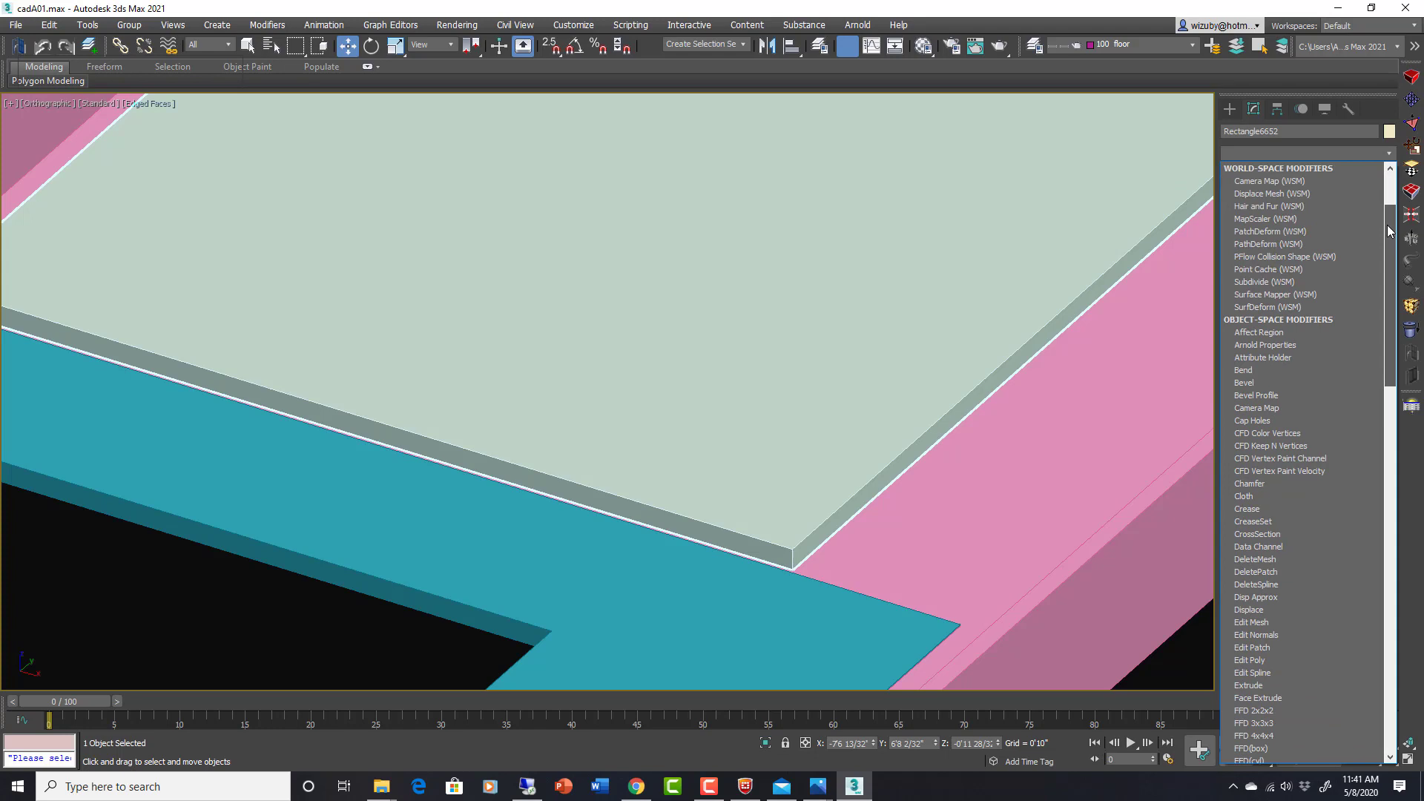
scroll(1389, 193, "up", 3)
scroll(1392, 207, "down", 2)
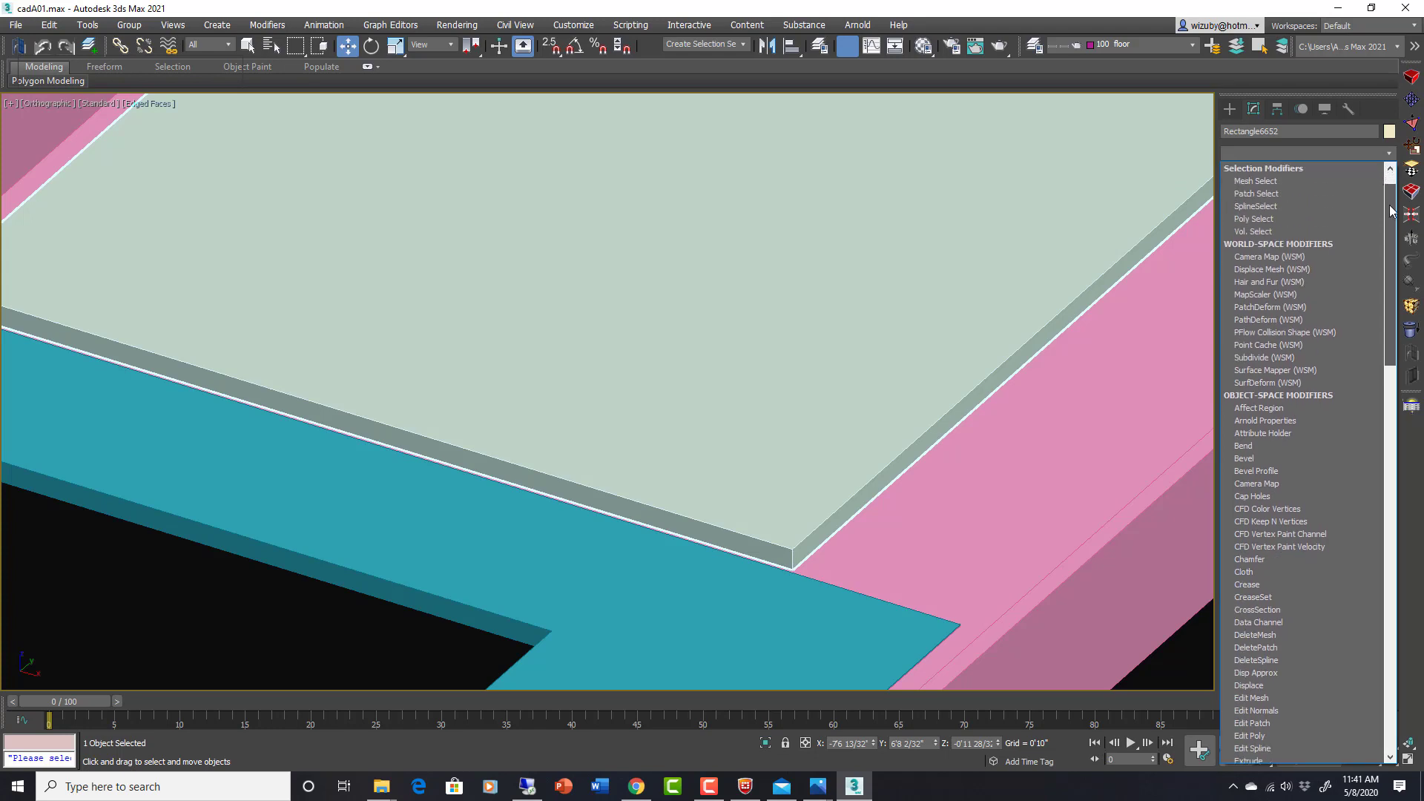
scroll(1306, 319, "down", 5)
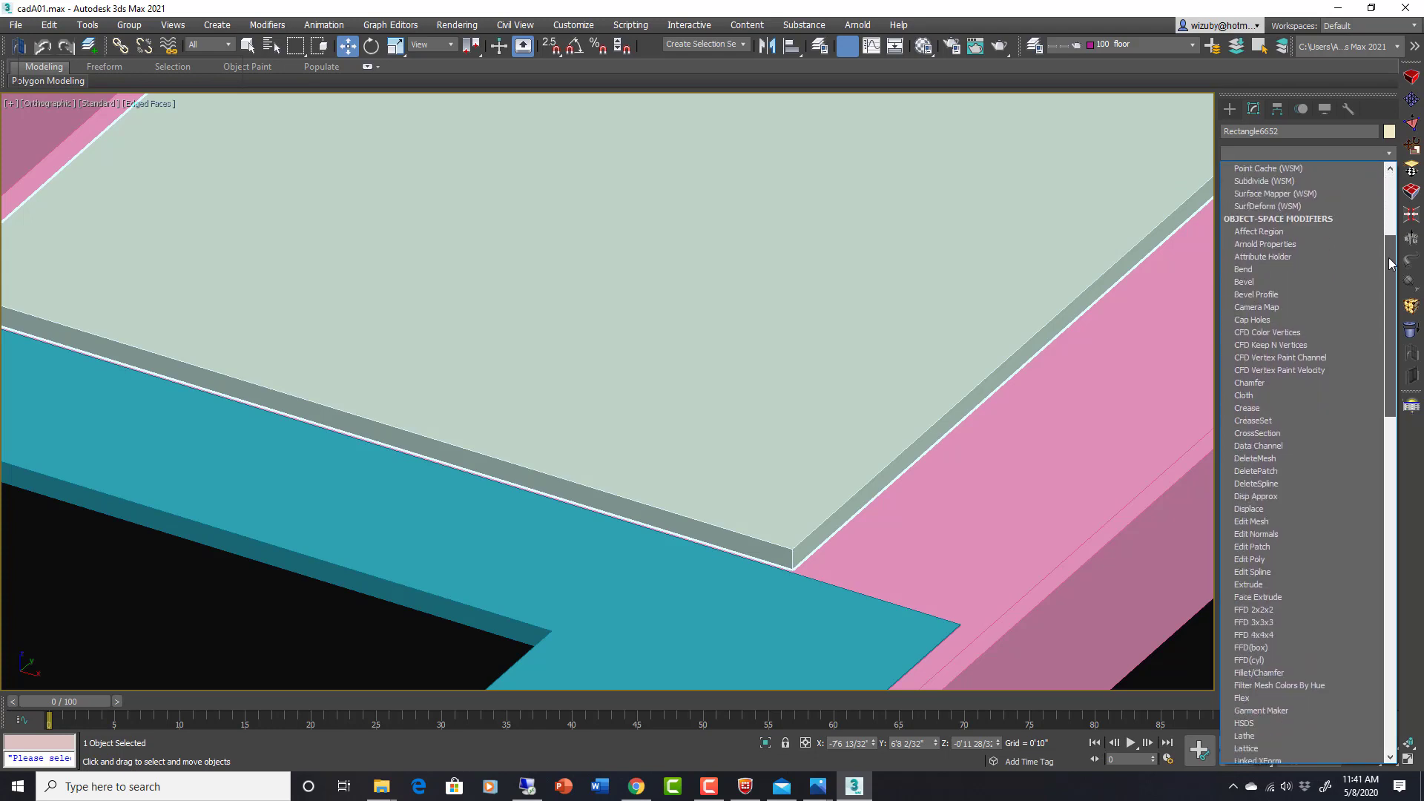
left_click(1252, 547)
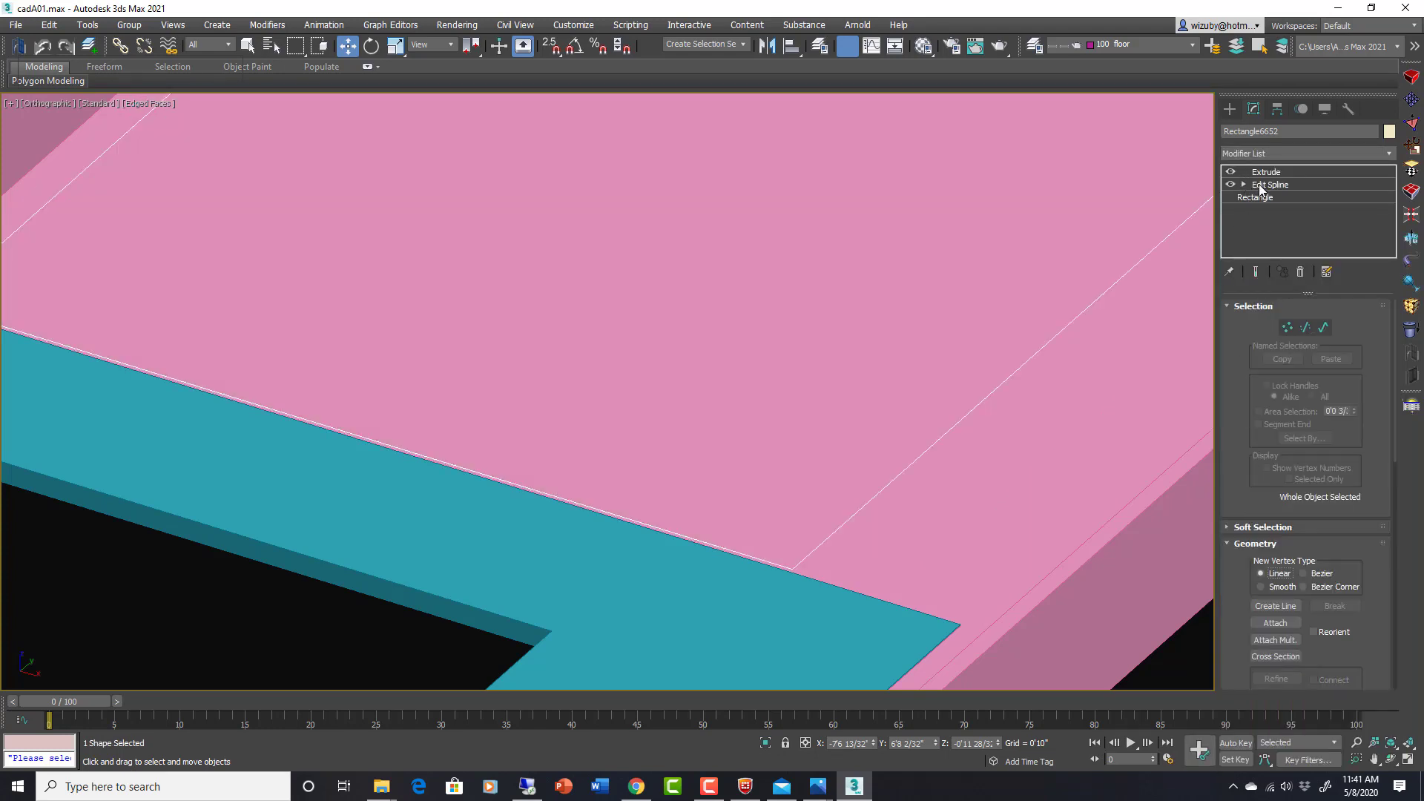
Outline the floor rectangle's spline inward by about 0'3 26/32" to form a second, inner rectangle.
left_click(1244, 185)
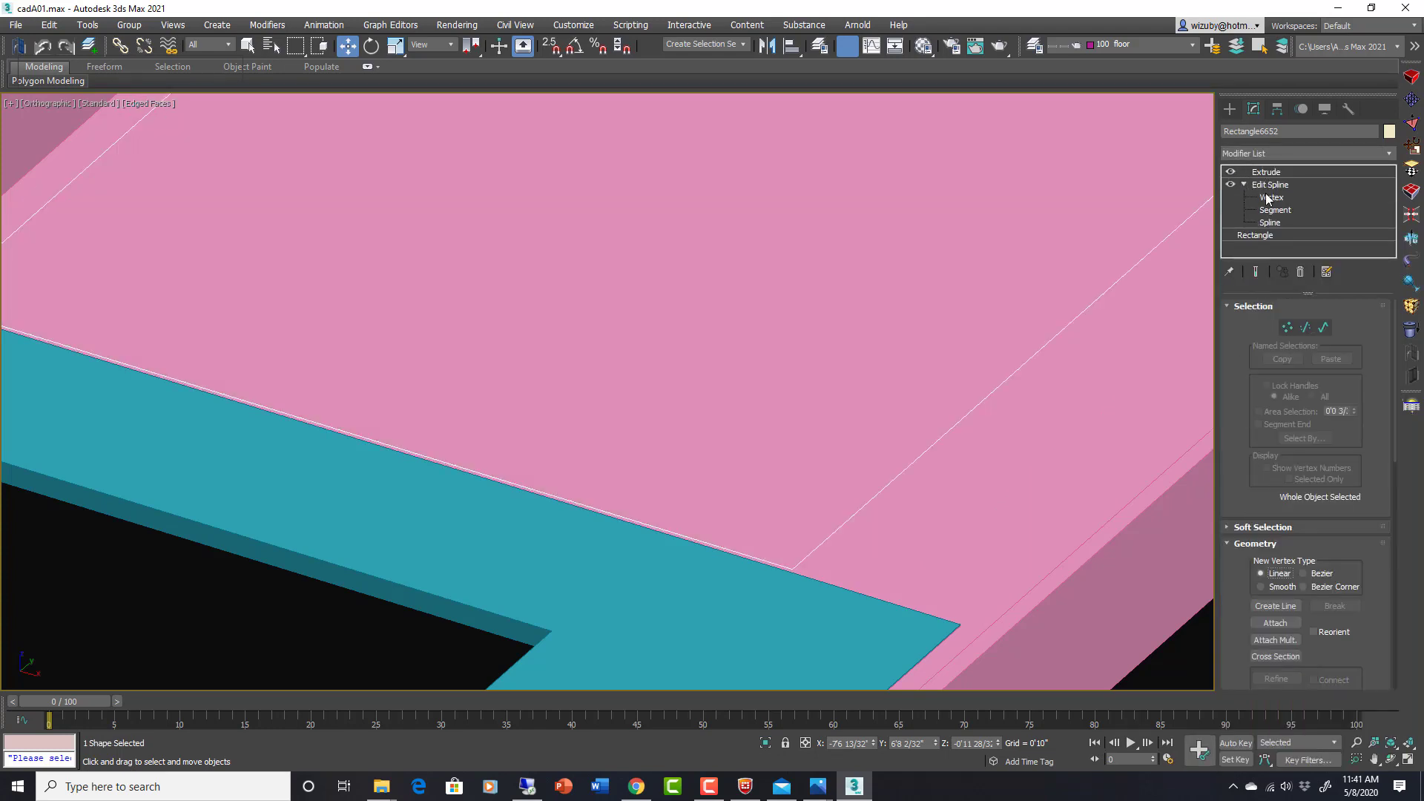
left_click(1276, 199)
scroll(992, 388, "down", 2)
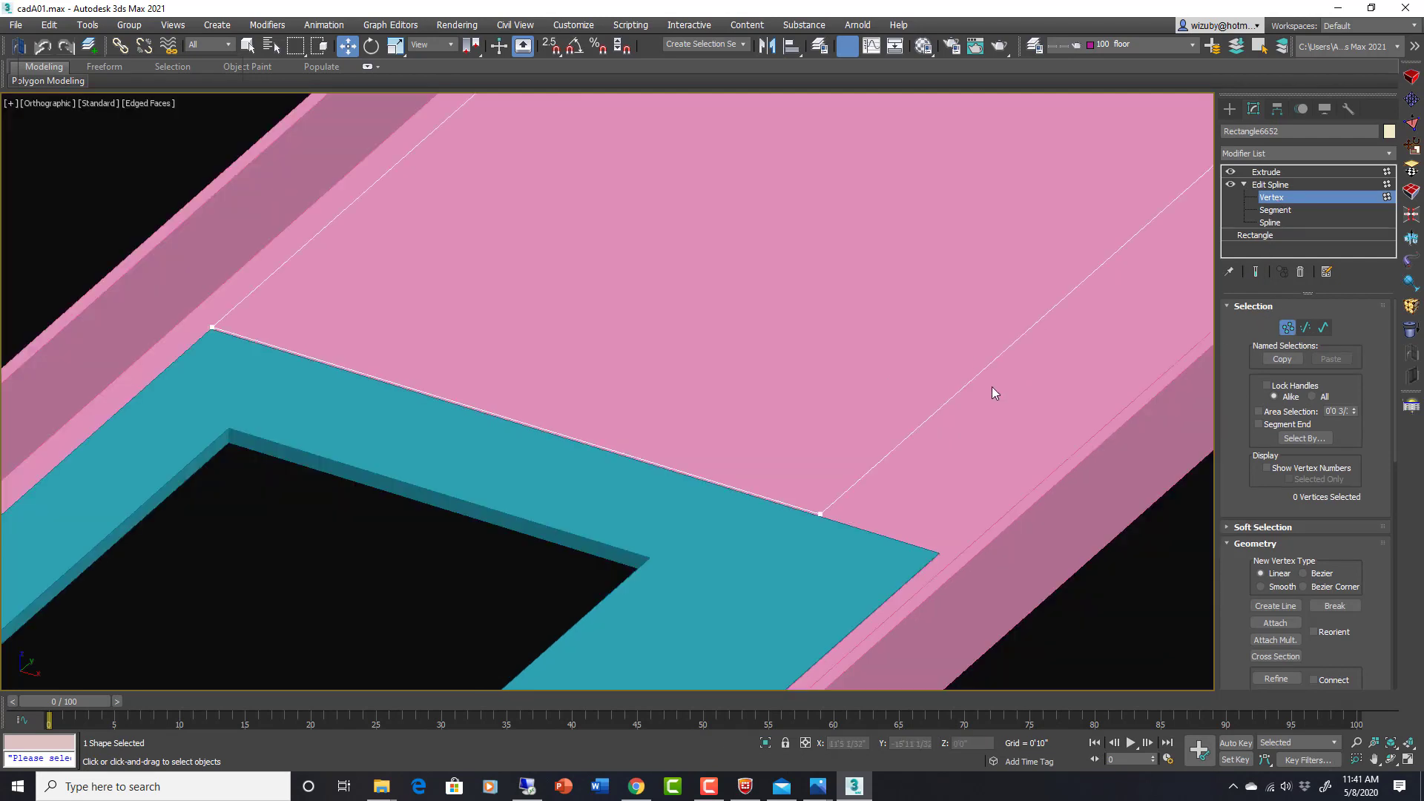
left_click(1324, 328)
scroll(827, 519, "up", 2)
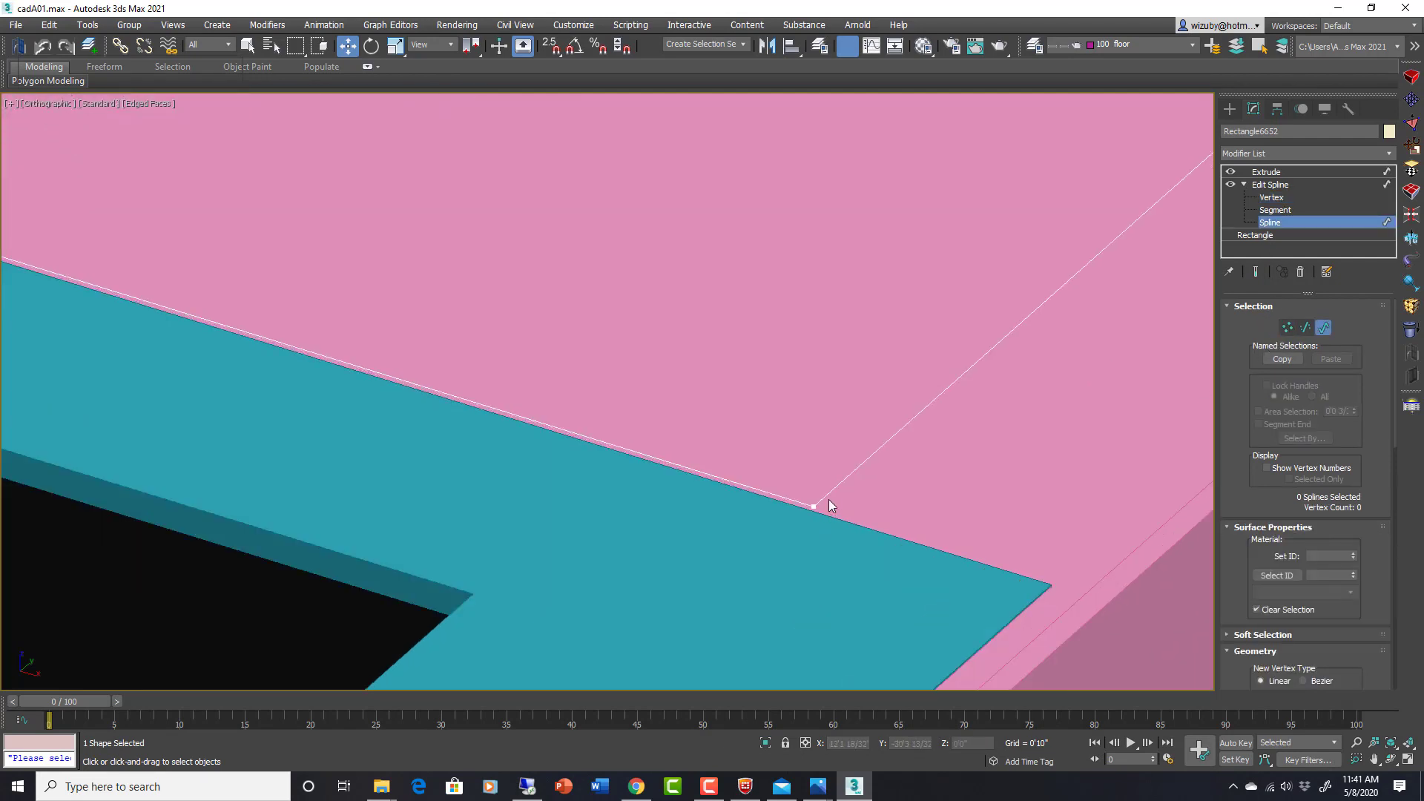
left_click(828, 494)
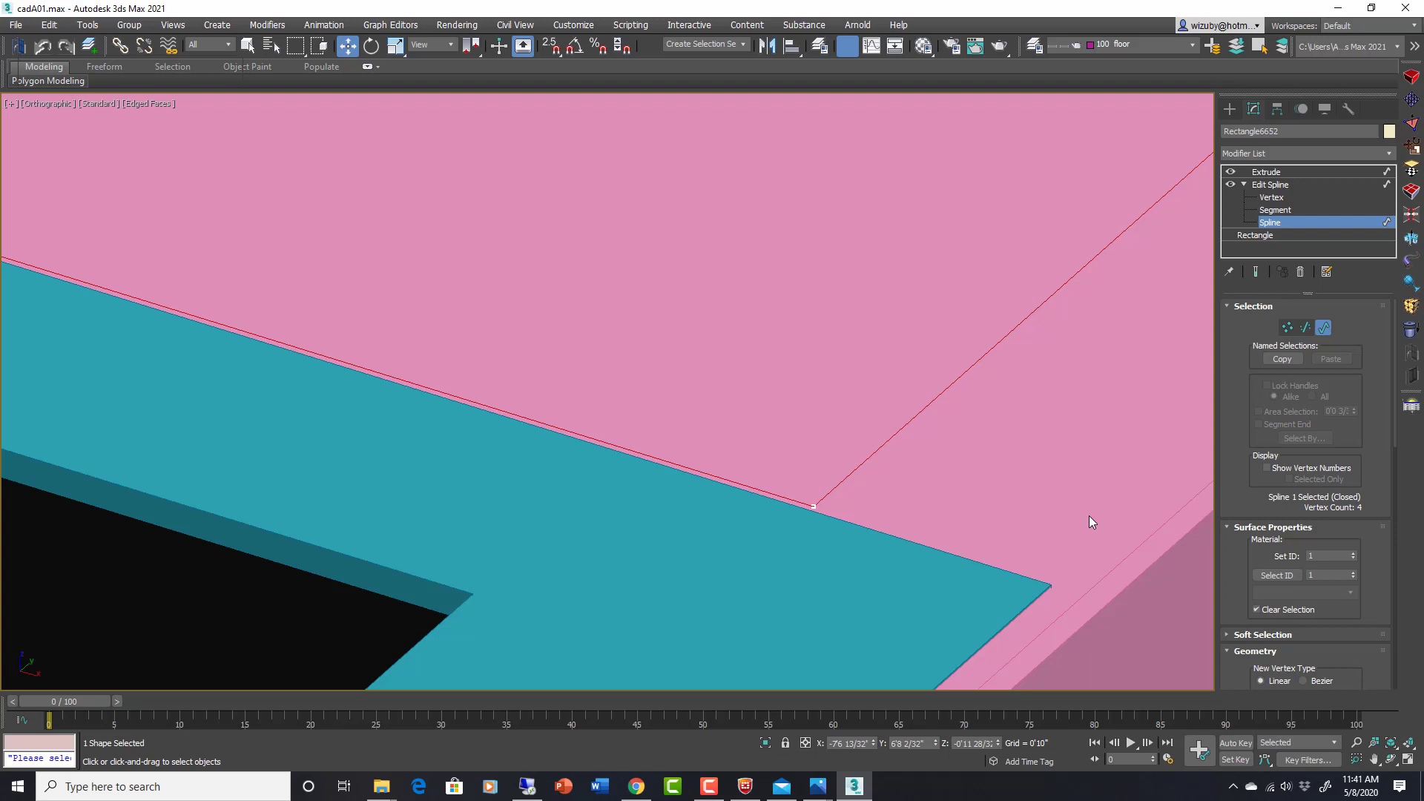
scroll(1369, 508, "down", 10)
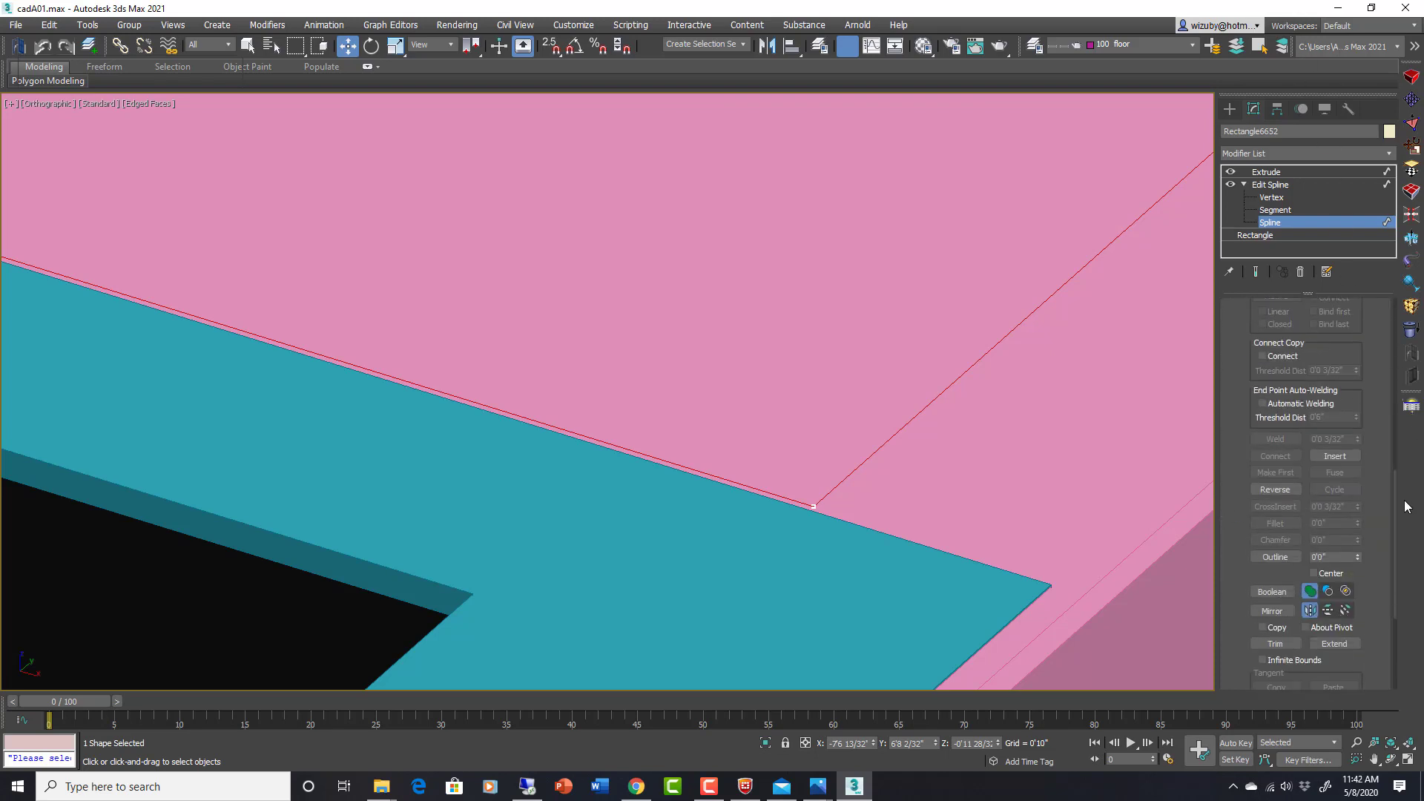
left_click(1275, 557)
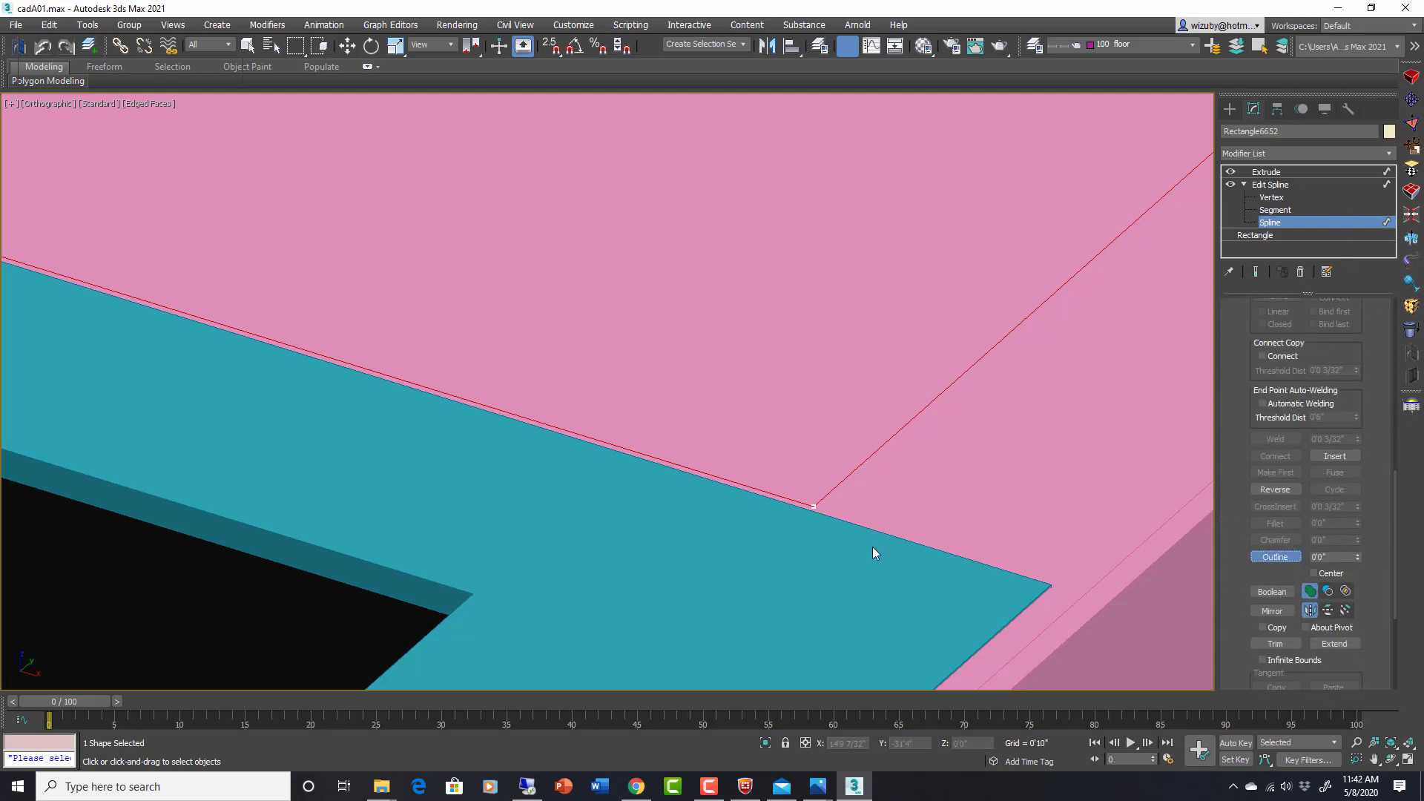
scroll(844, 534, "up", 2)
left_click_drag(813, 486, 810, 464)
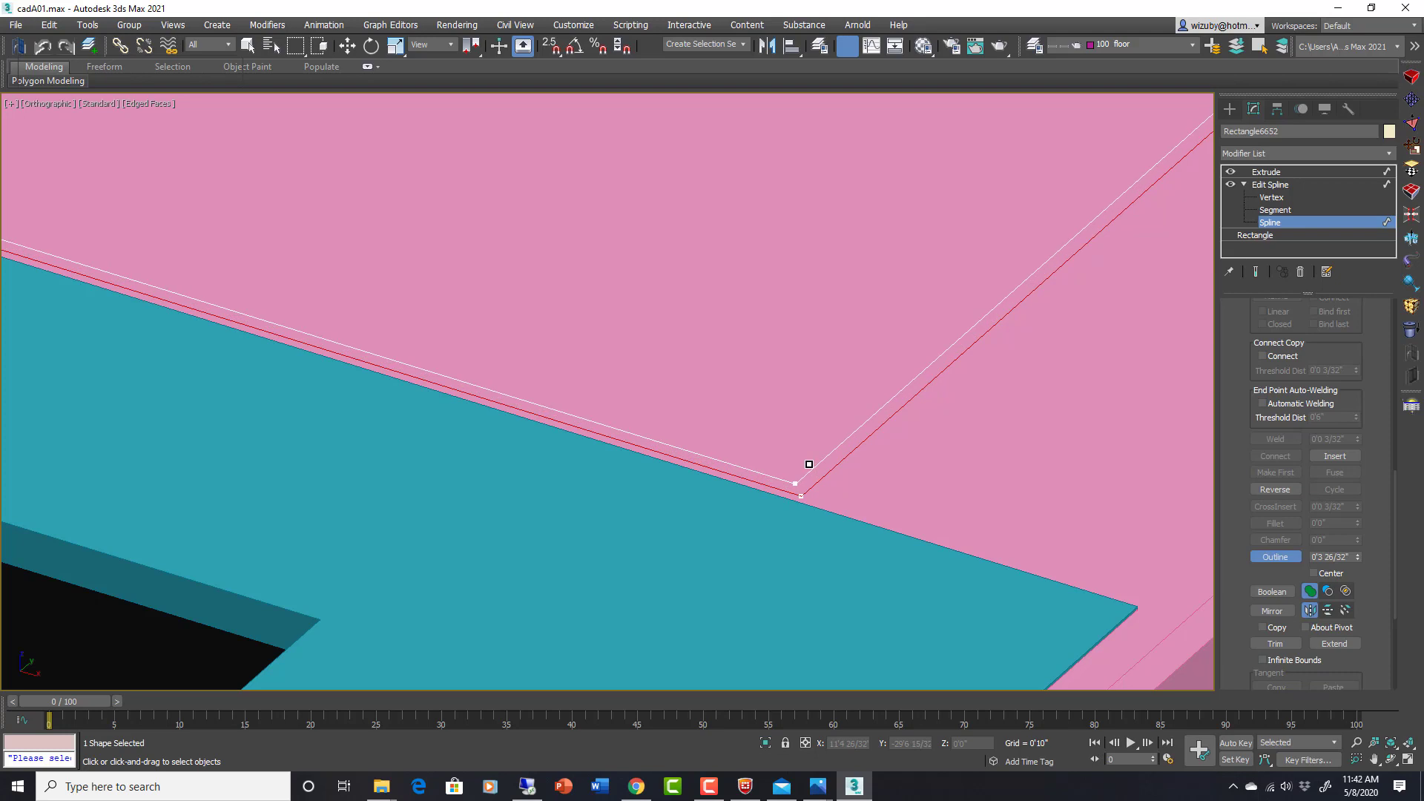
Leave spline editing and return to the slab's Extrude level so both outlines form a hollow frame.
left_click(1293, 221)
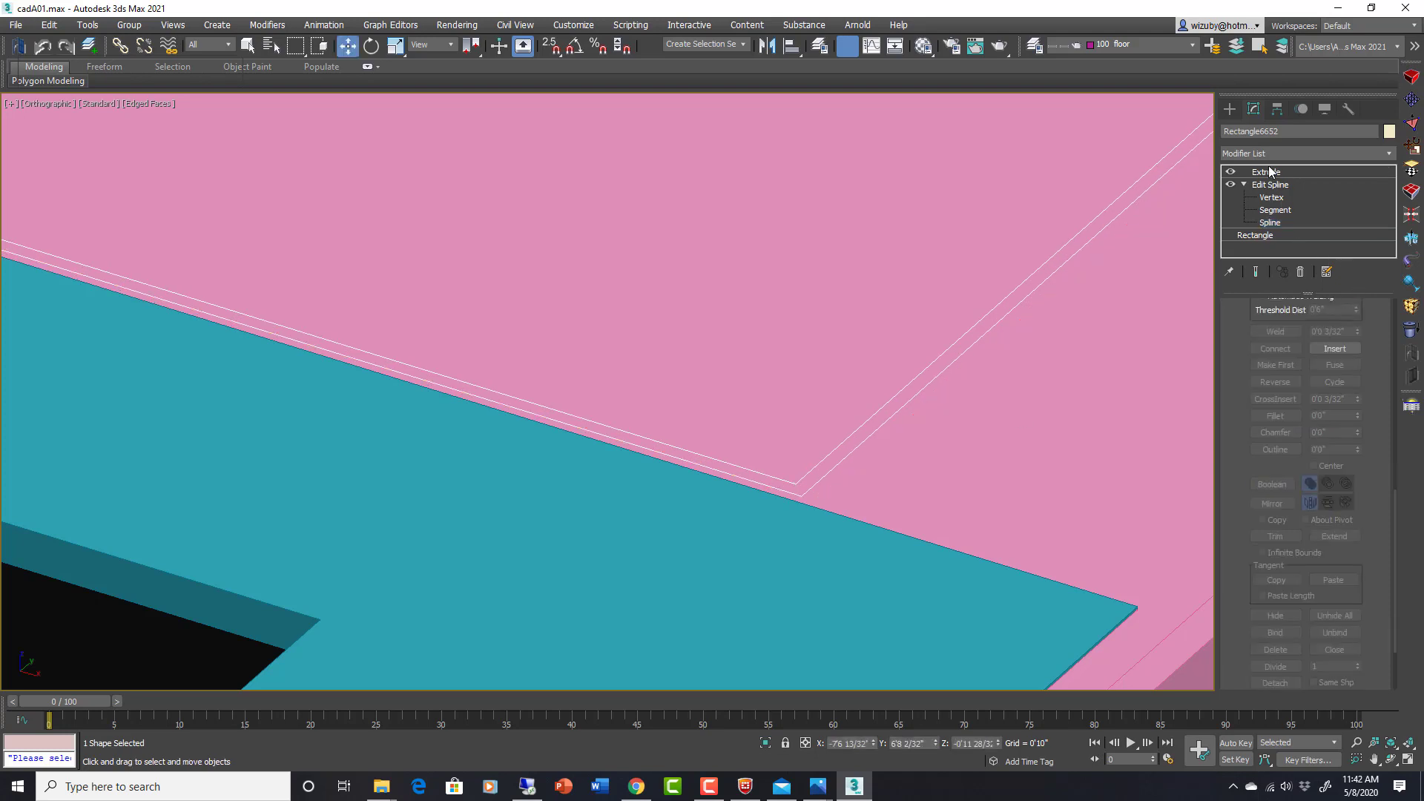
left_click(1266, 171)
scroll(980, 259, "down", 5)
scroll(877, 422, "down", 3)
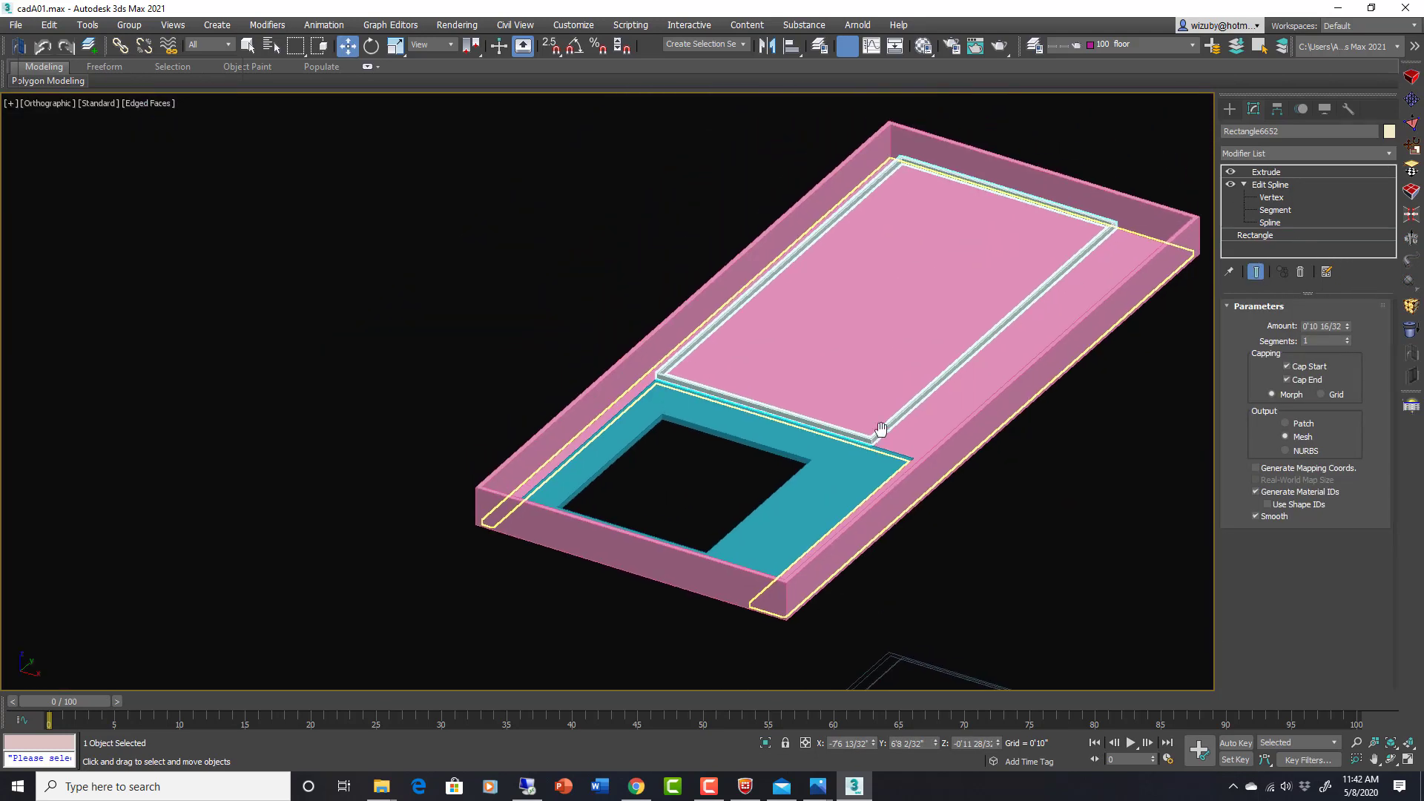
Compare the solid slab with the hollow frame by switching the Edit Spline modifier off and back on.
middle_click_drag(878, 423, 1121, 223, "alt")
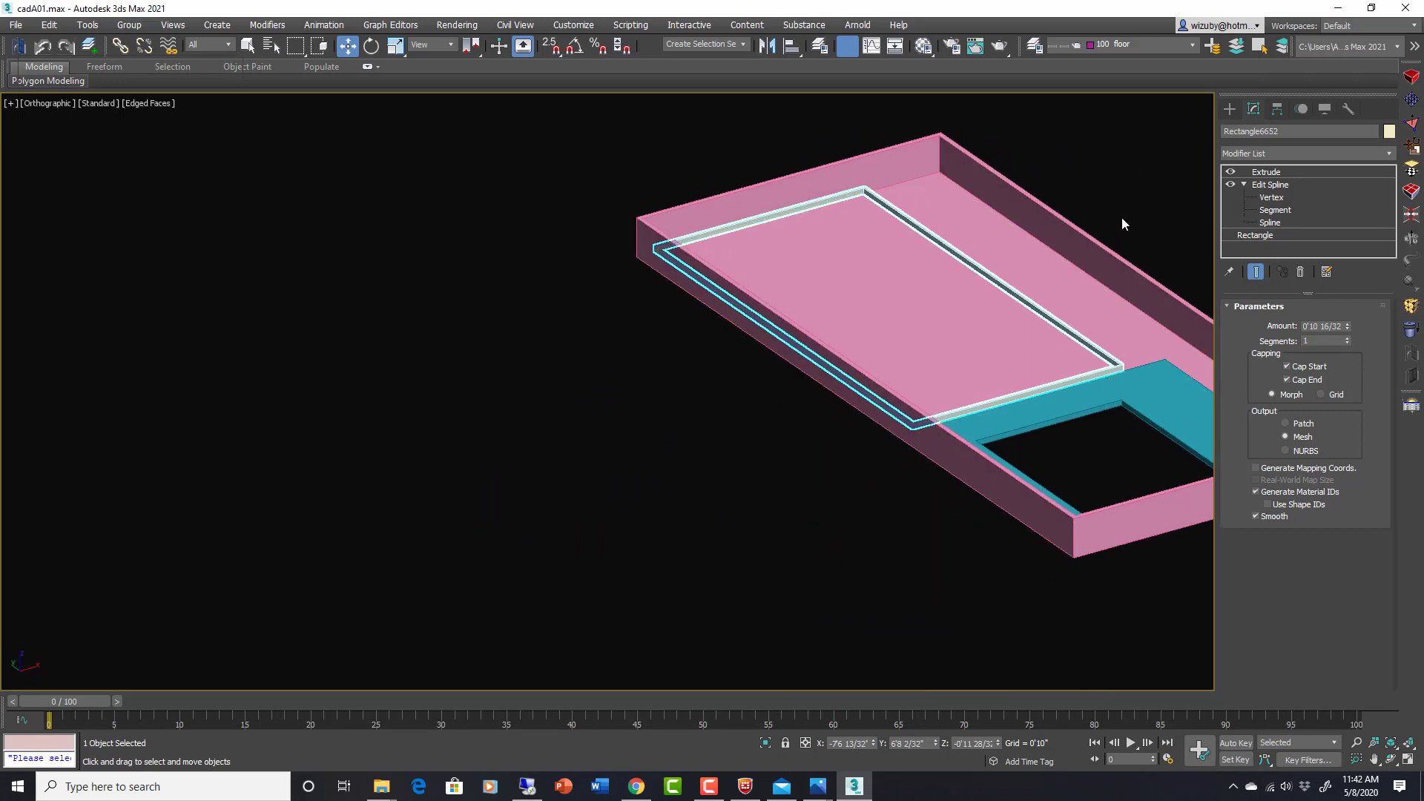
left_click(1244, 184)
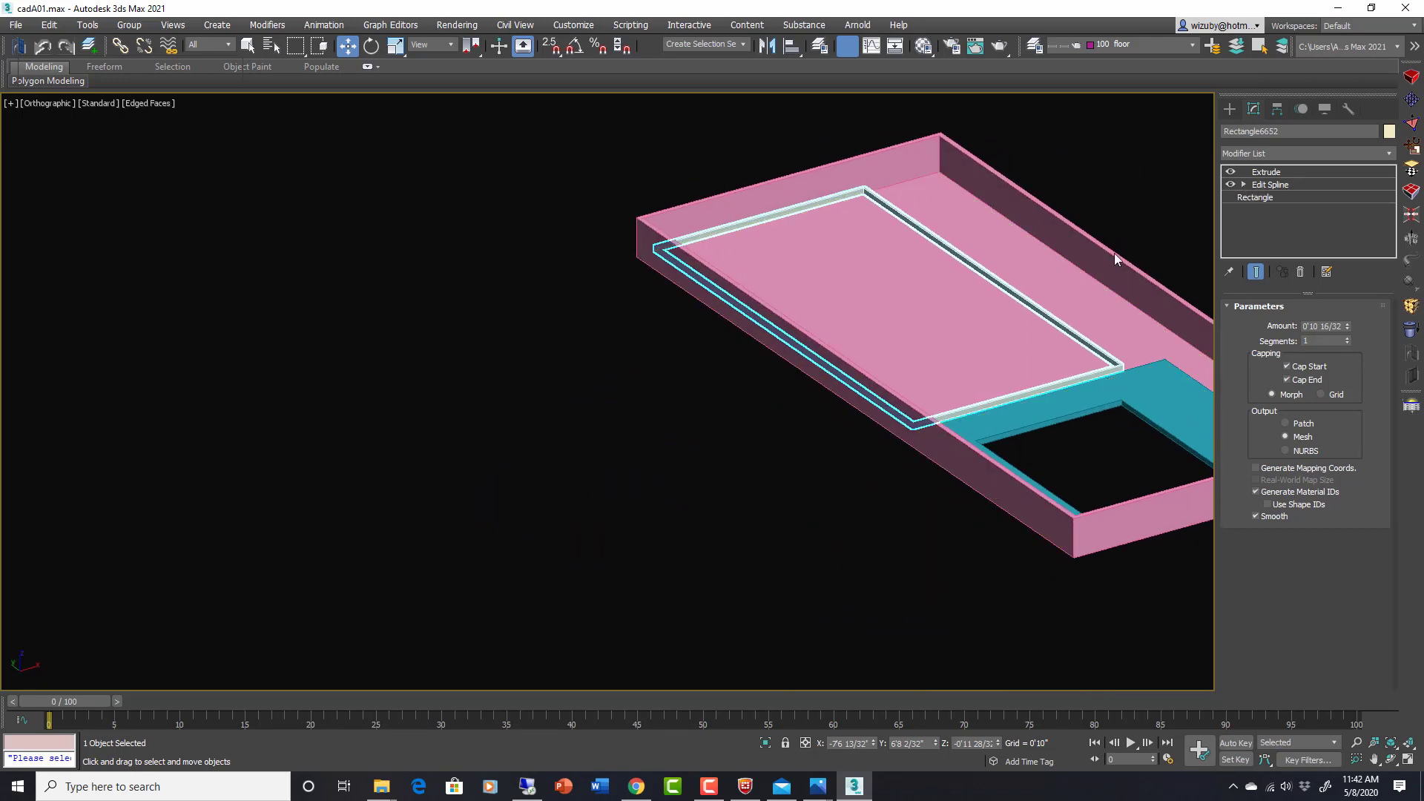
scroll(1068, 445, "up", 6)
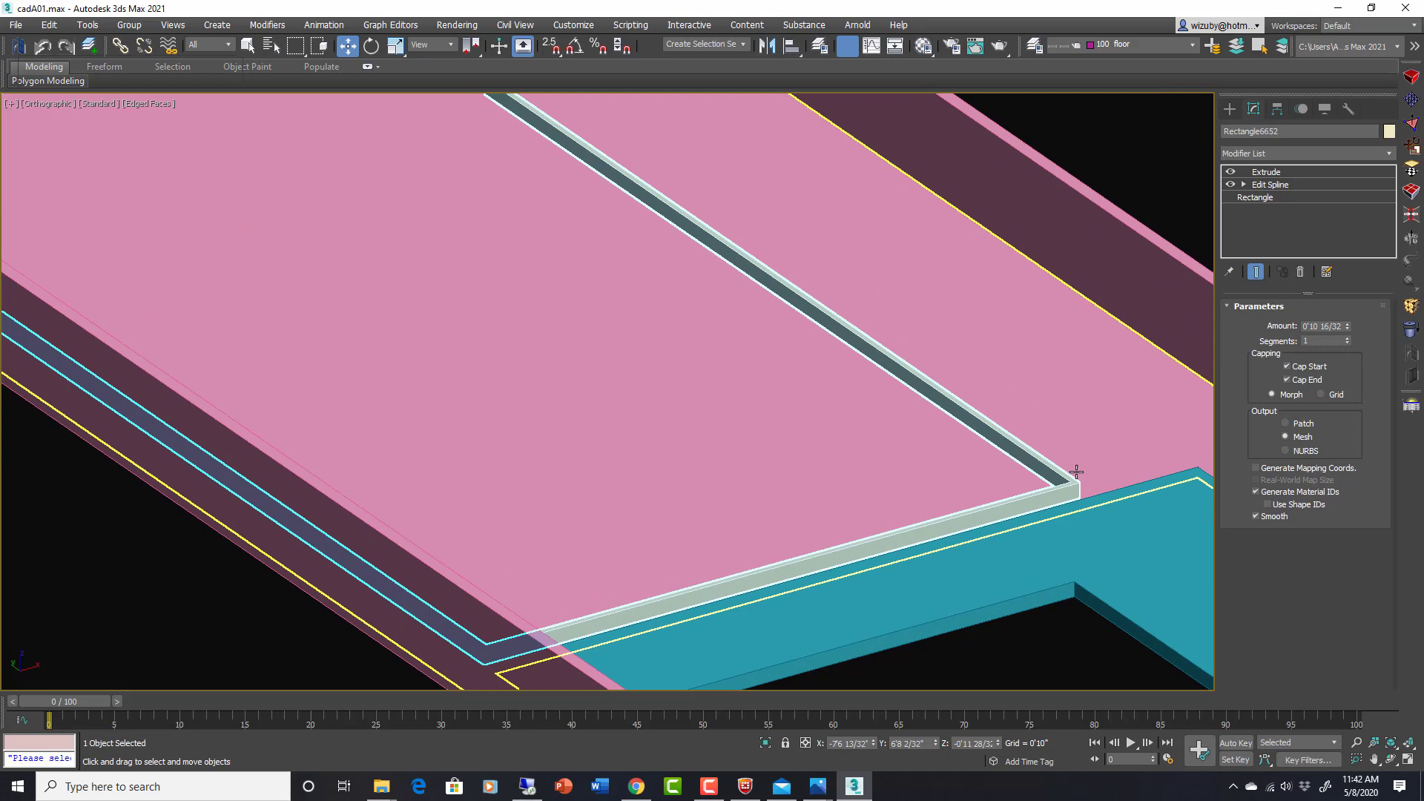
scroll(1076, 472, "down", 2)
left_click(1231, 184)
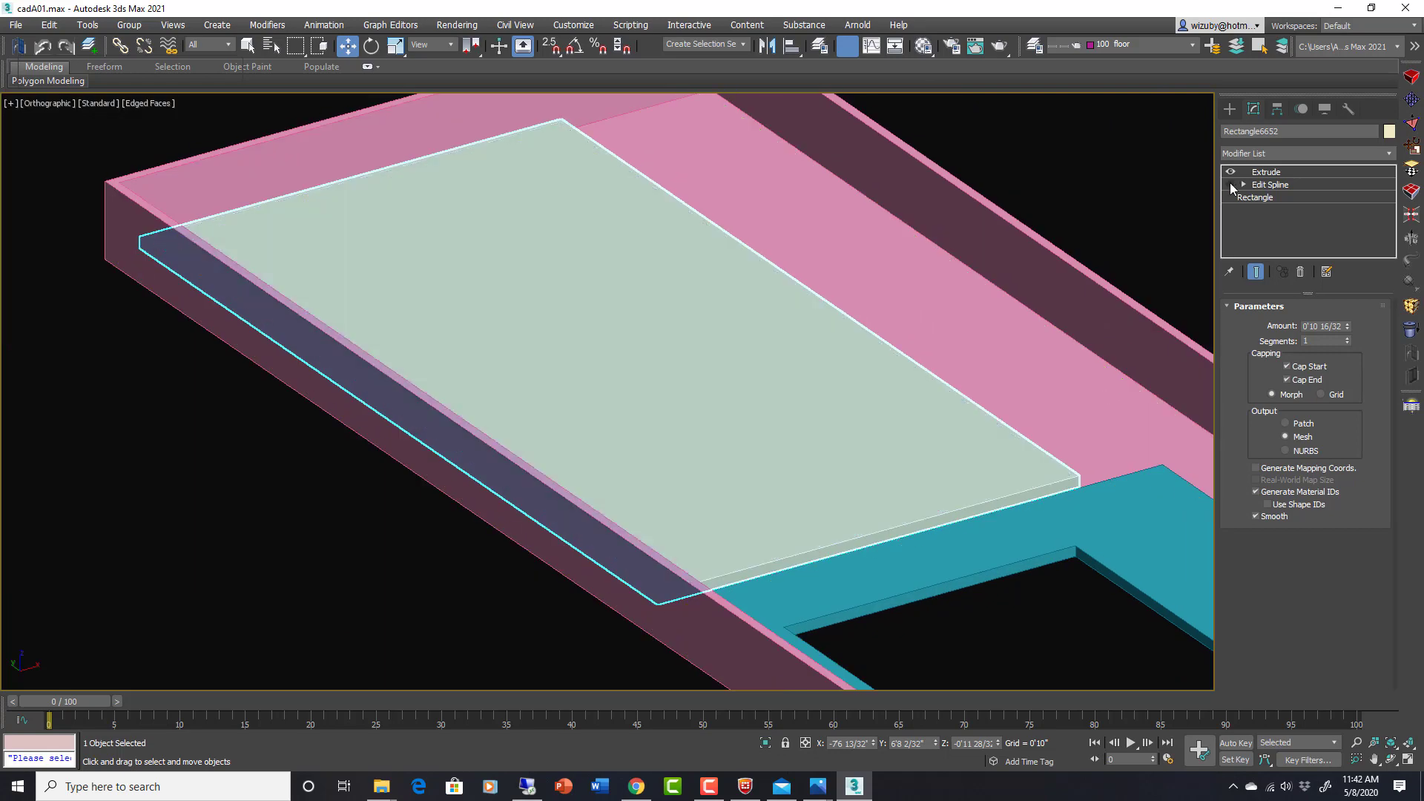
scroll(1087, 518, "up", 3)
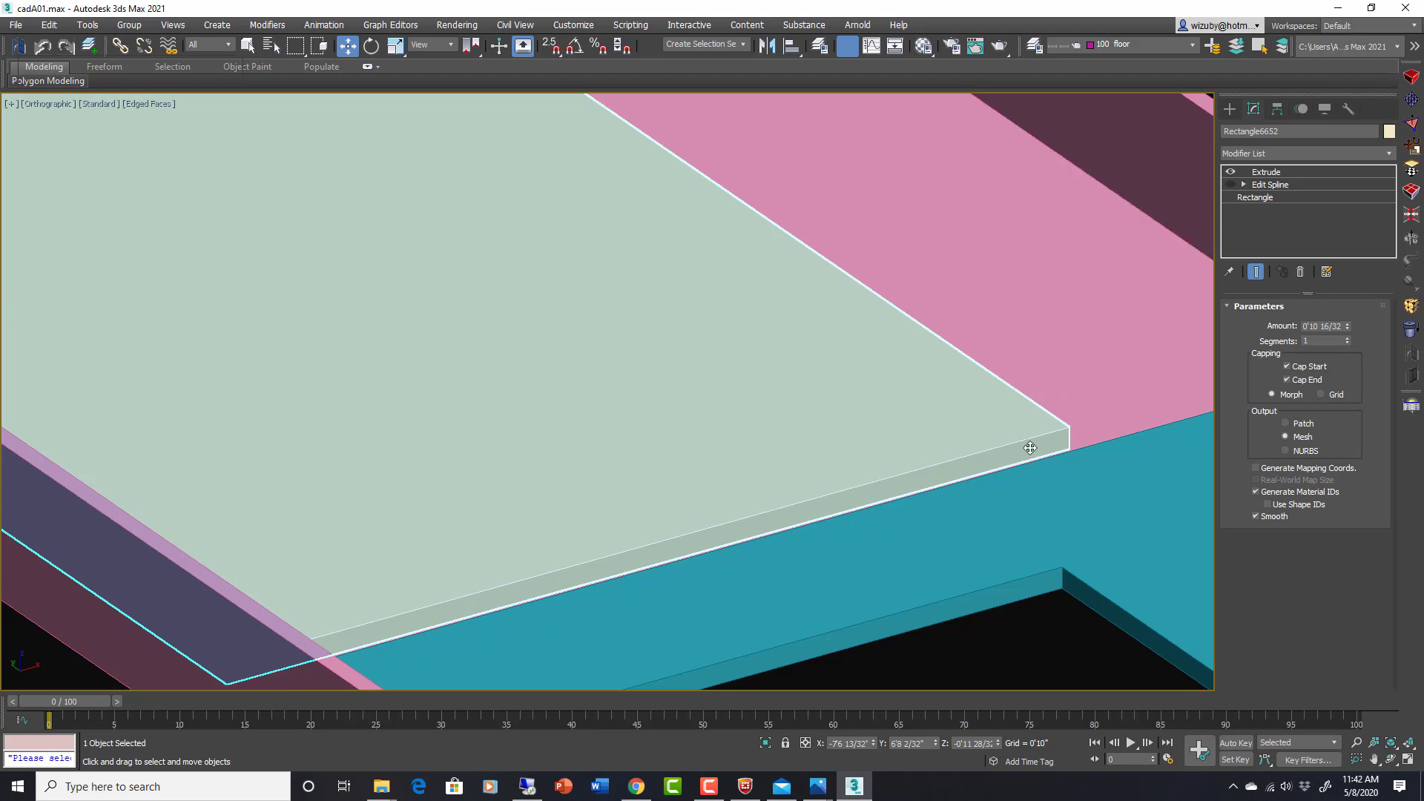
left_click(1229, 185)
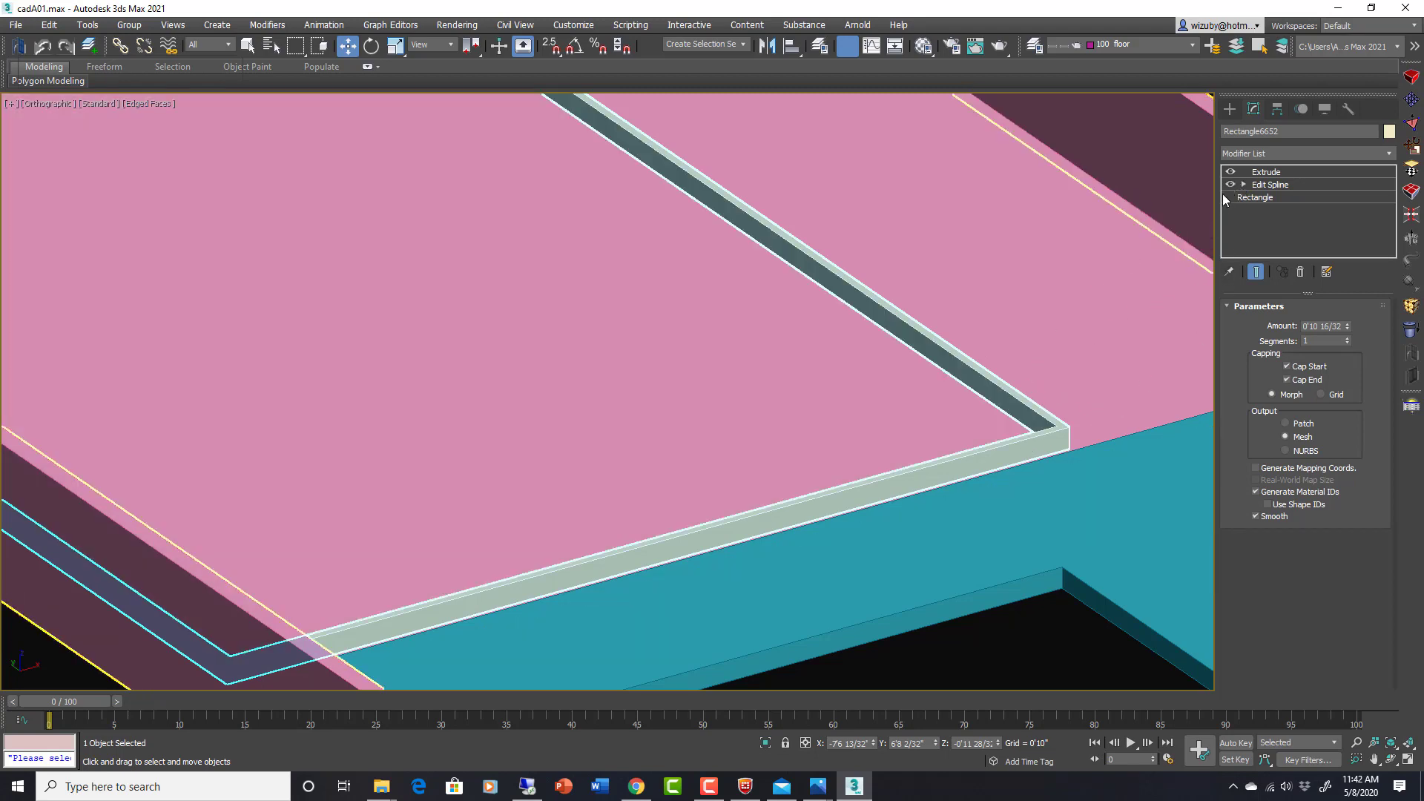
left_click(1230, 184)
left_click(1230, 184)
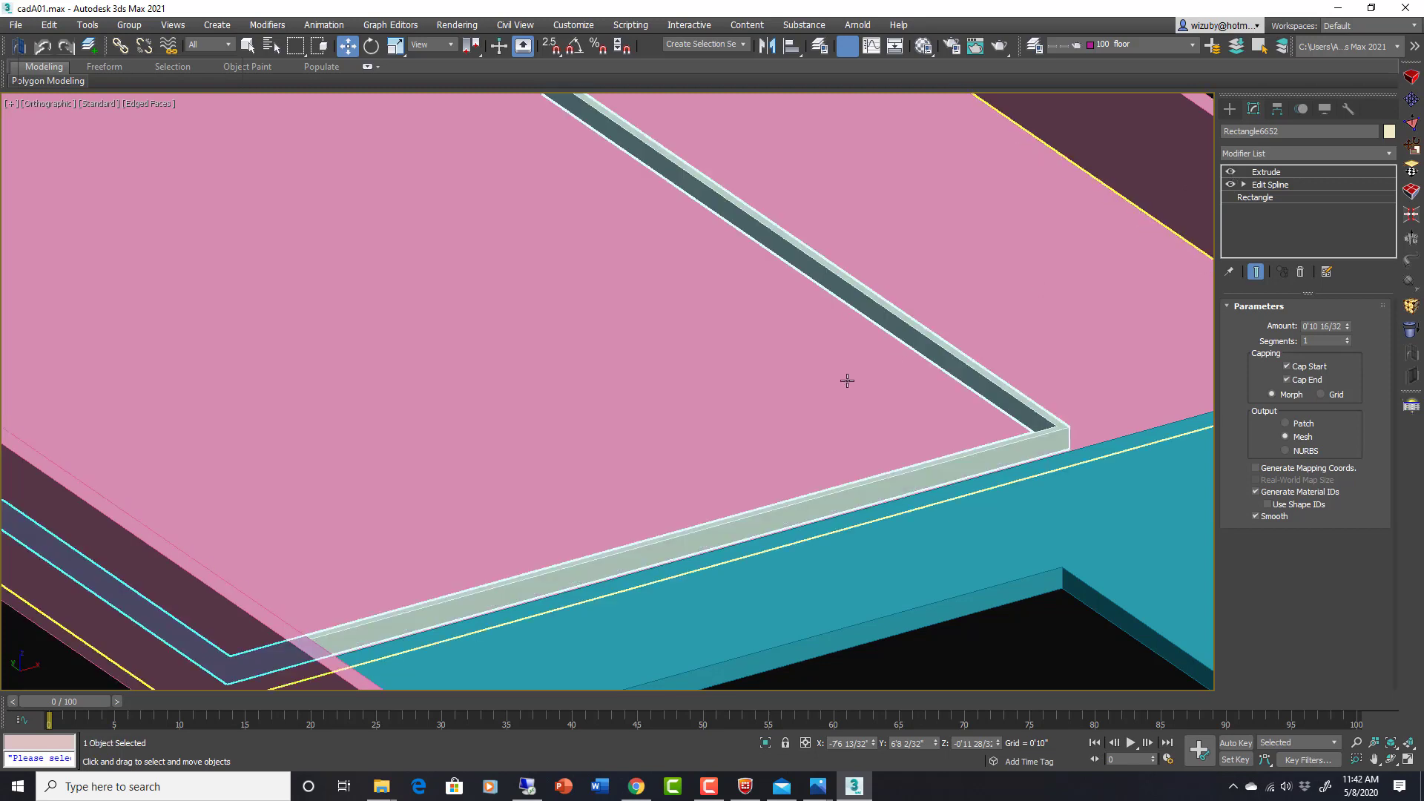
scroll(847, 380, "down", 4)
middle_click_drag(847, 381, 932, 449)
scroll(957, 450, "up", 2)
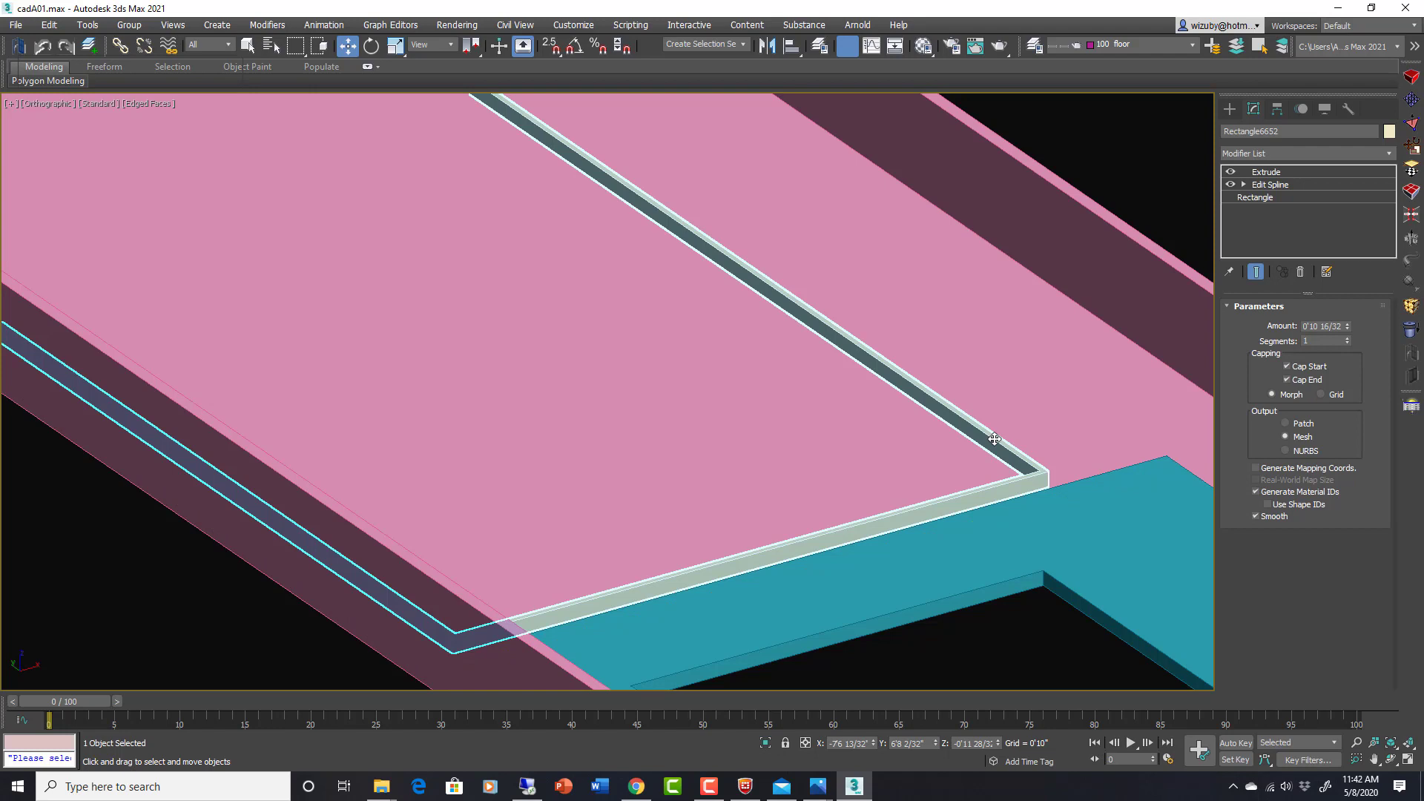
Clone the hollow floor frame as an independent copy named Rectangle6653 and remove the copy's Extrude modifier.
key("ctrl+v")
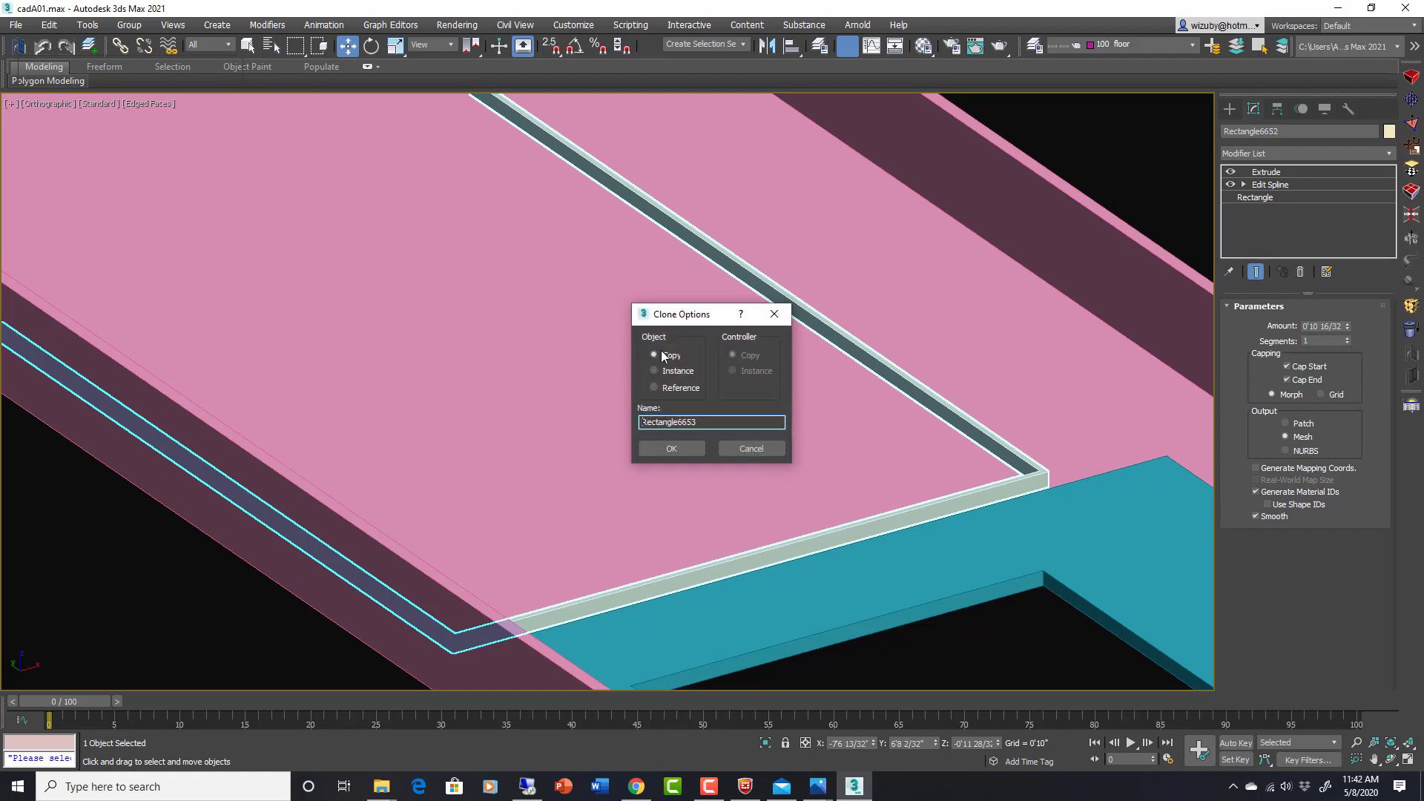
left_click(681, 446)
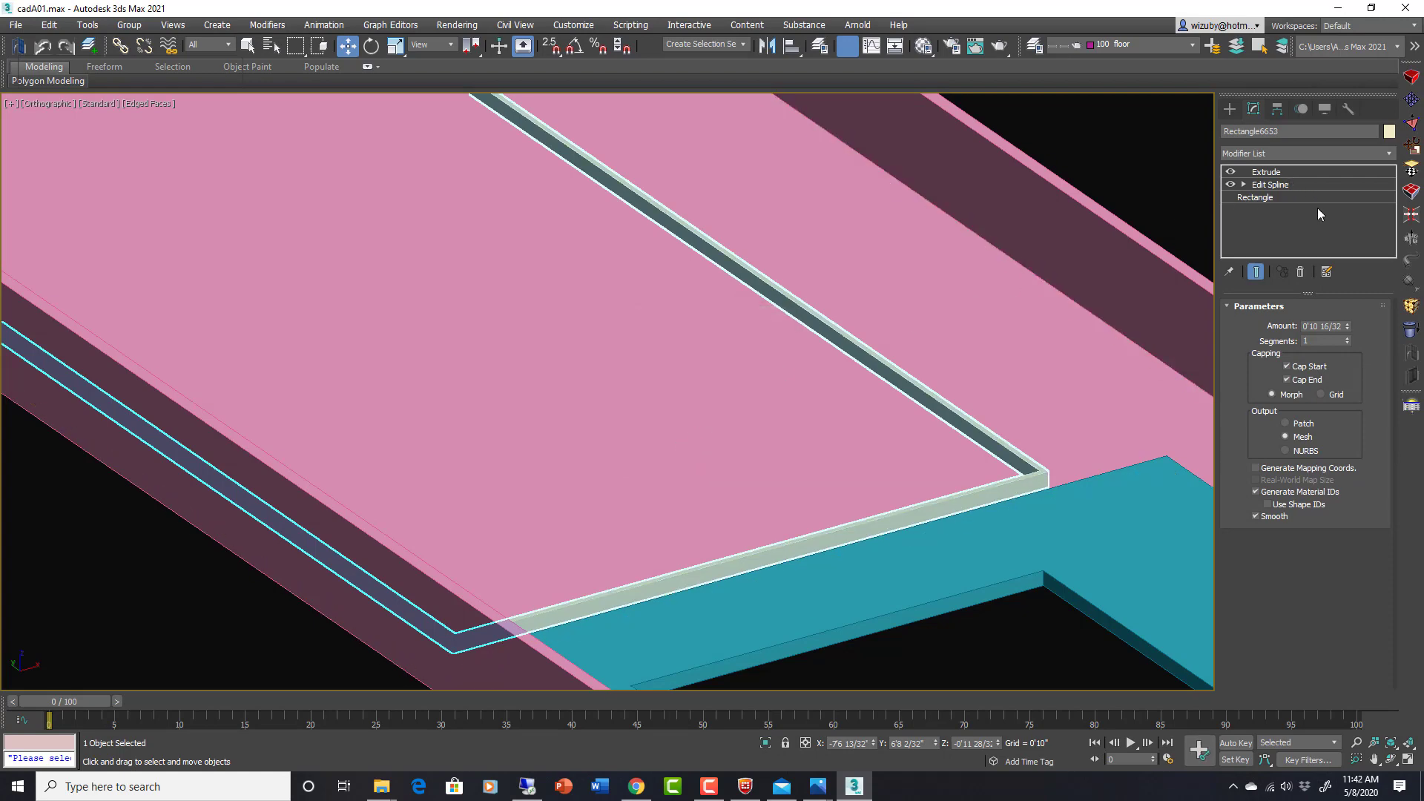
left_click(1301, 273)
Delete the outer spline of the copied frame in wireframe display, keeping only its inner rectangle.
key("F3")
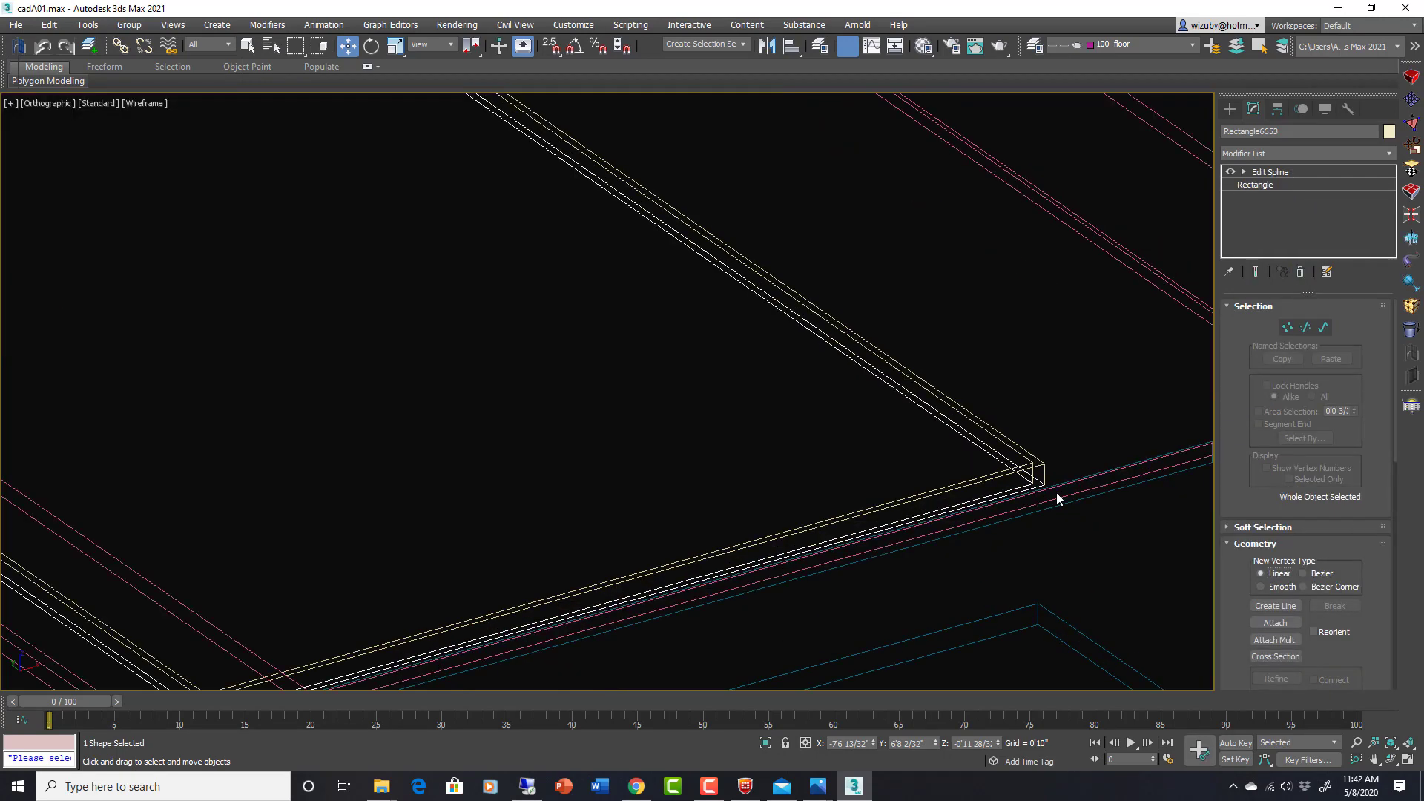
key("3")
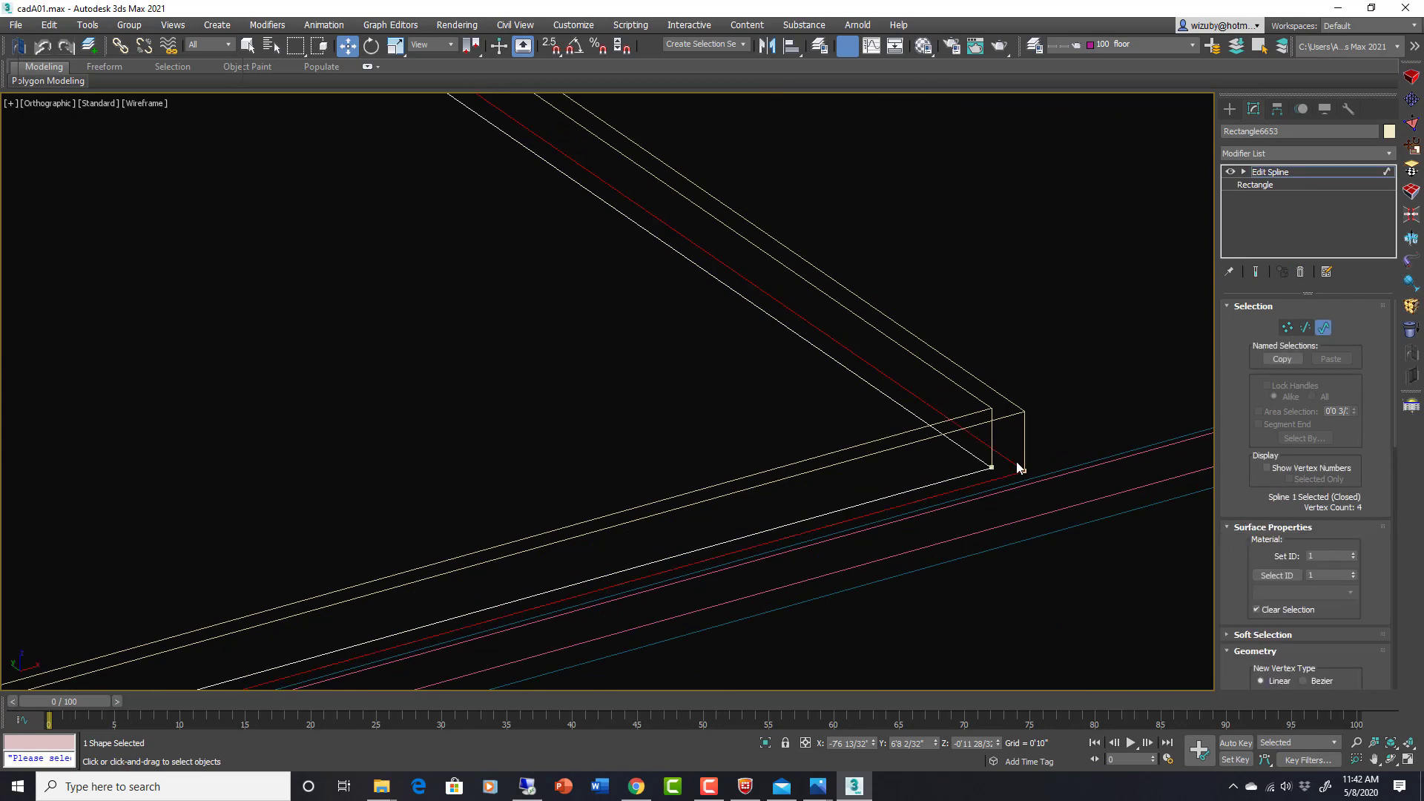
key("3")
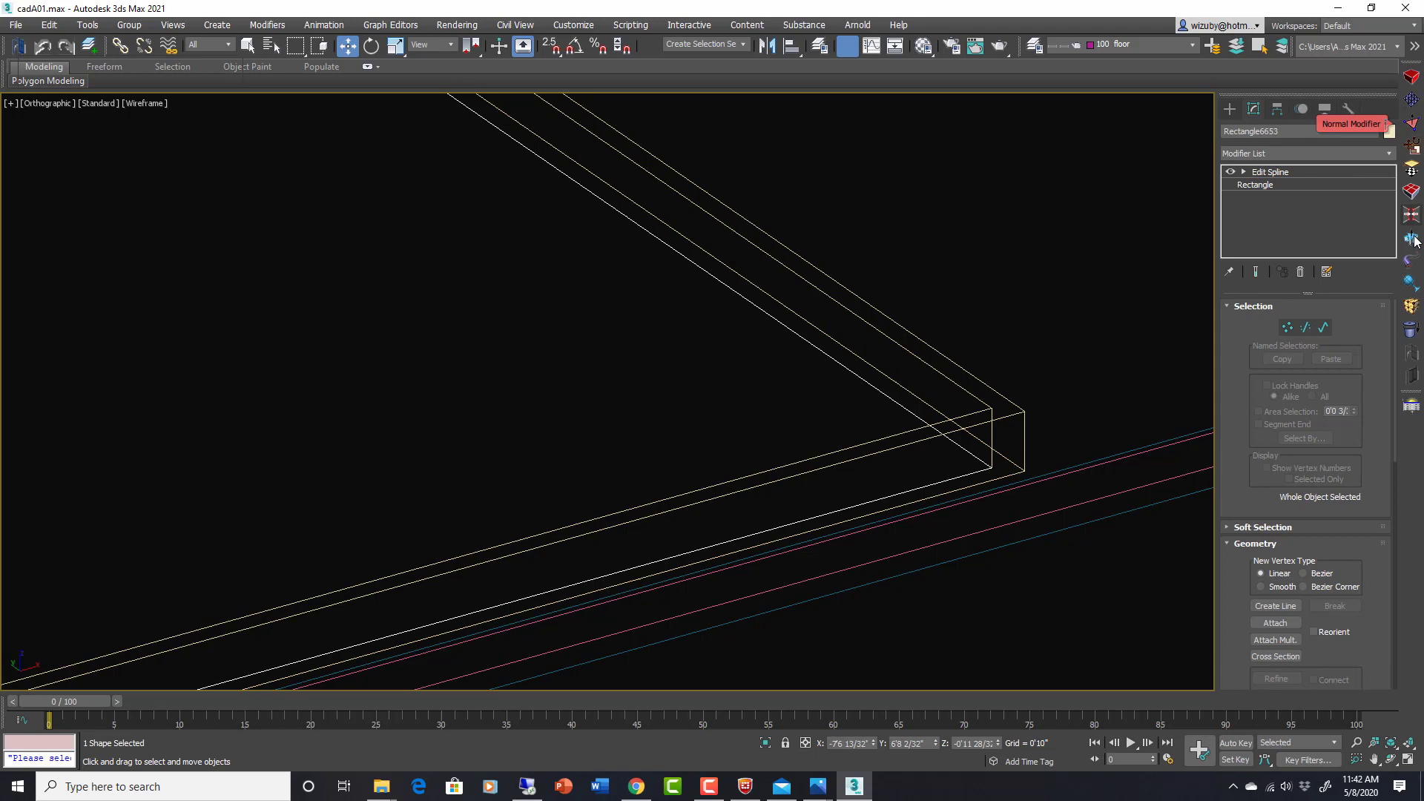
Try extruding the copy's inner rectangle by 0'1 16/32", and remove that Extrude again.
left_click(1412, 167)
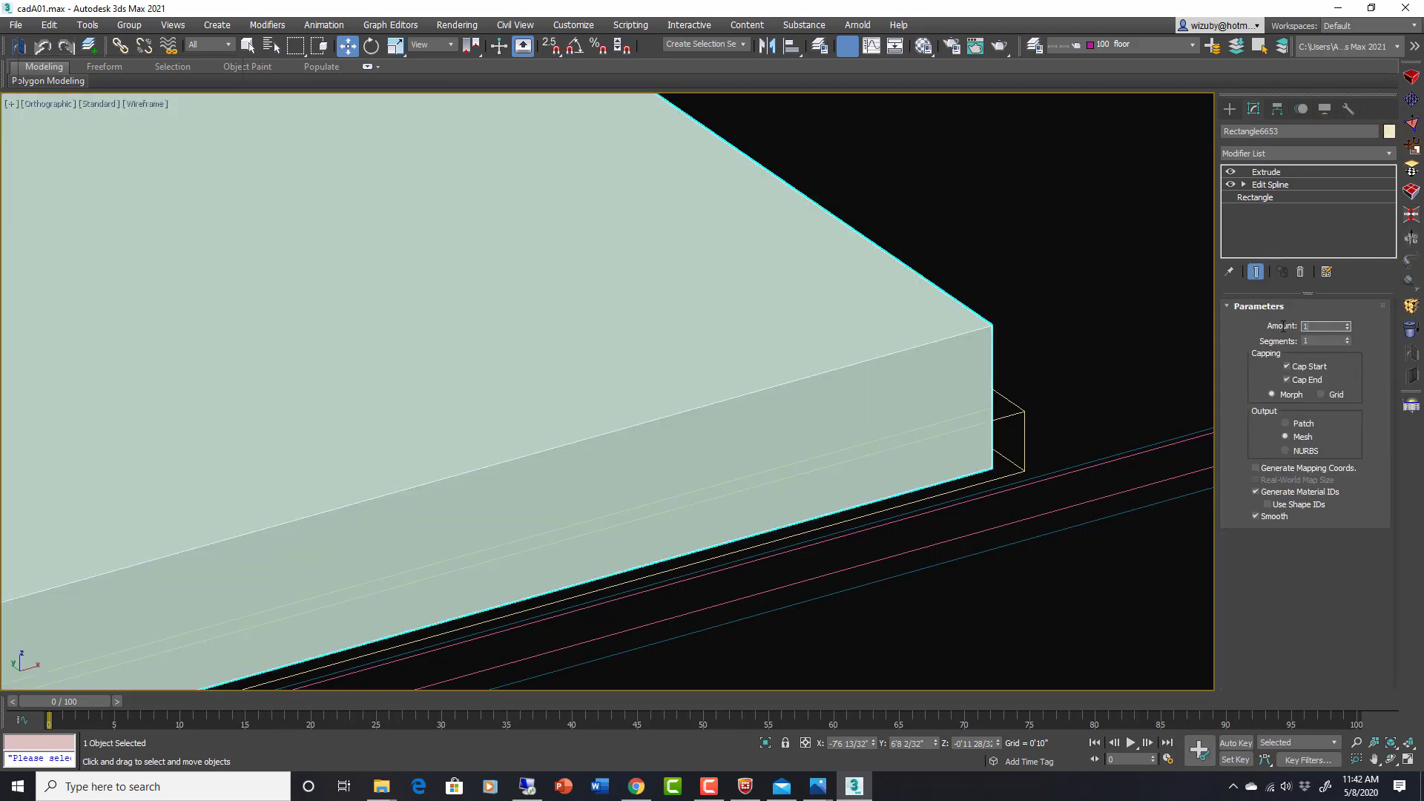
type("5")
key("Return")
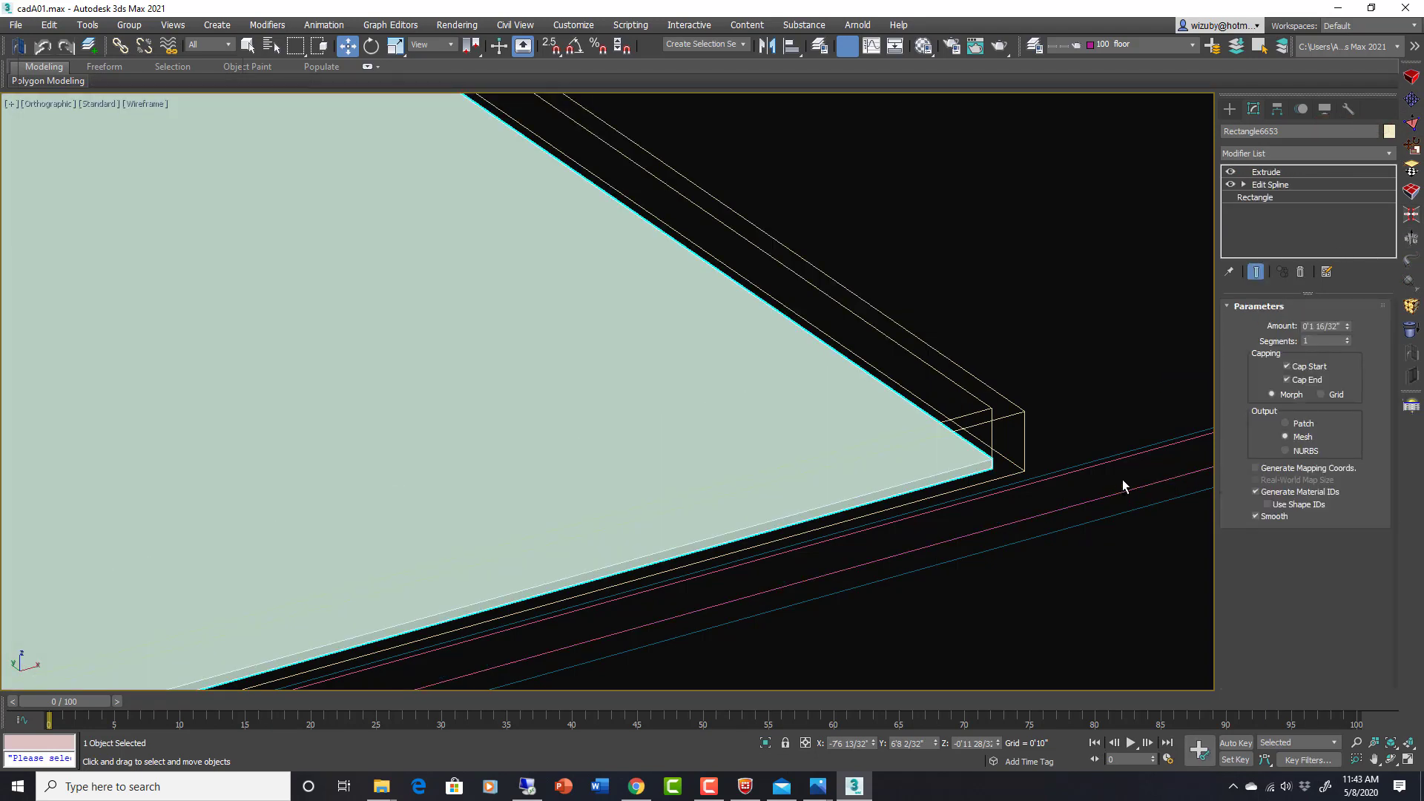
key("ctrl+z")
left_click(1302, 273)
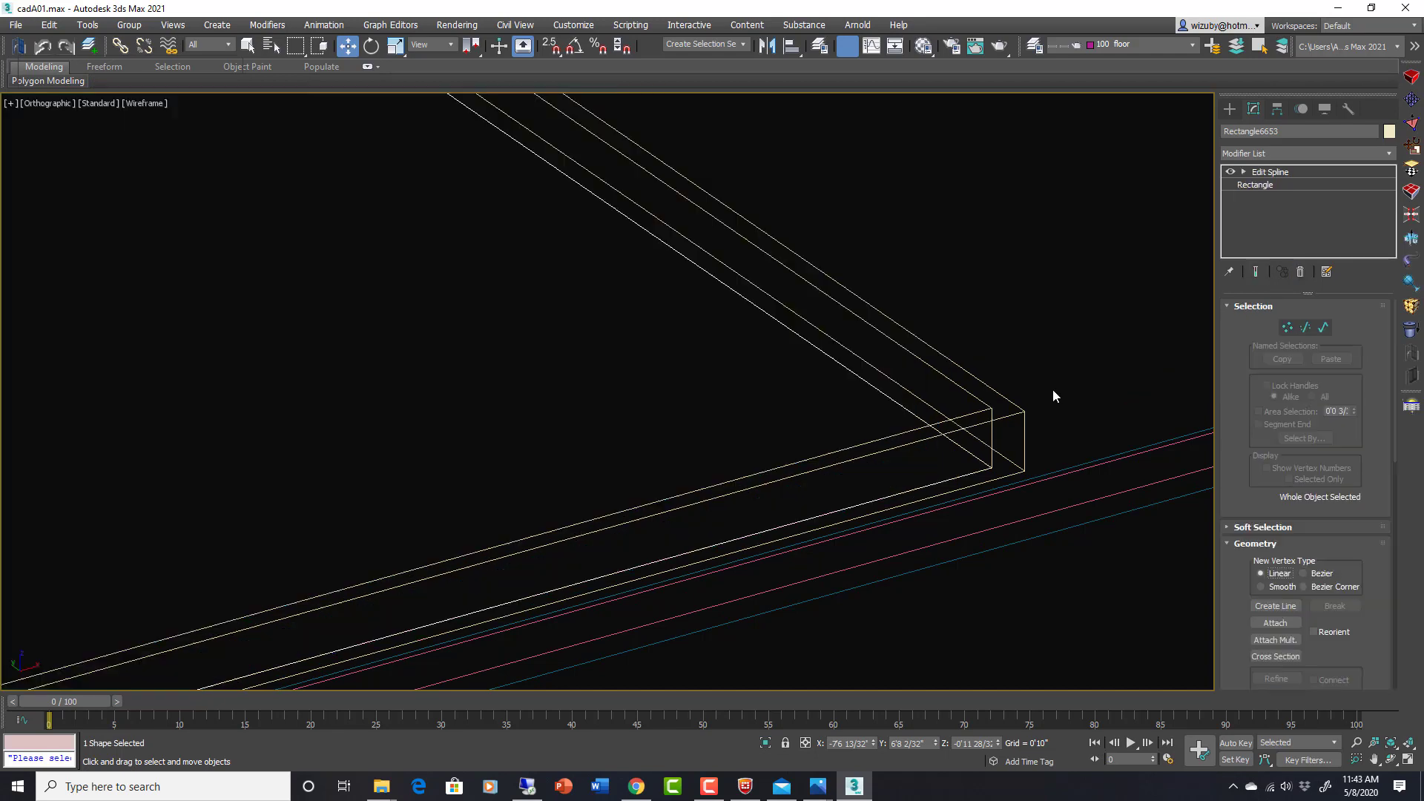
Convert the inner rectangle to an Editable Poly and raise it to the frame's top inner edge.
right_click(953, 428)
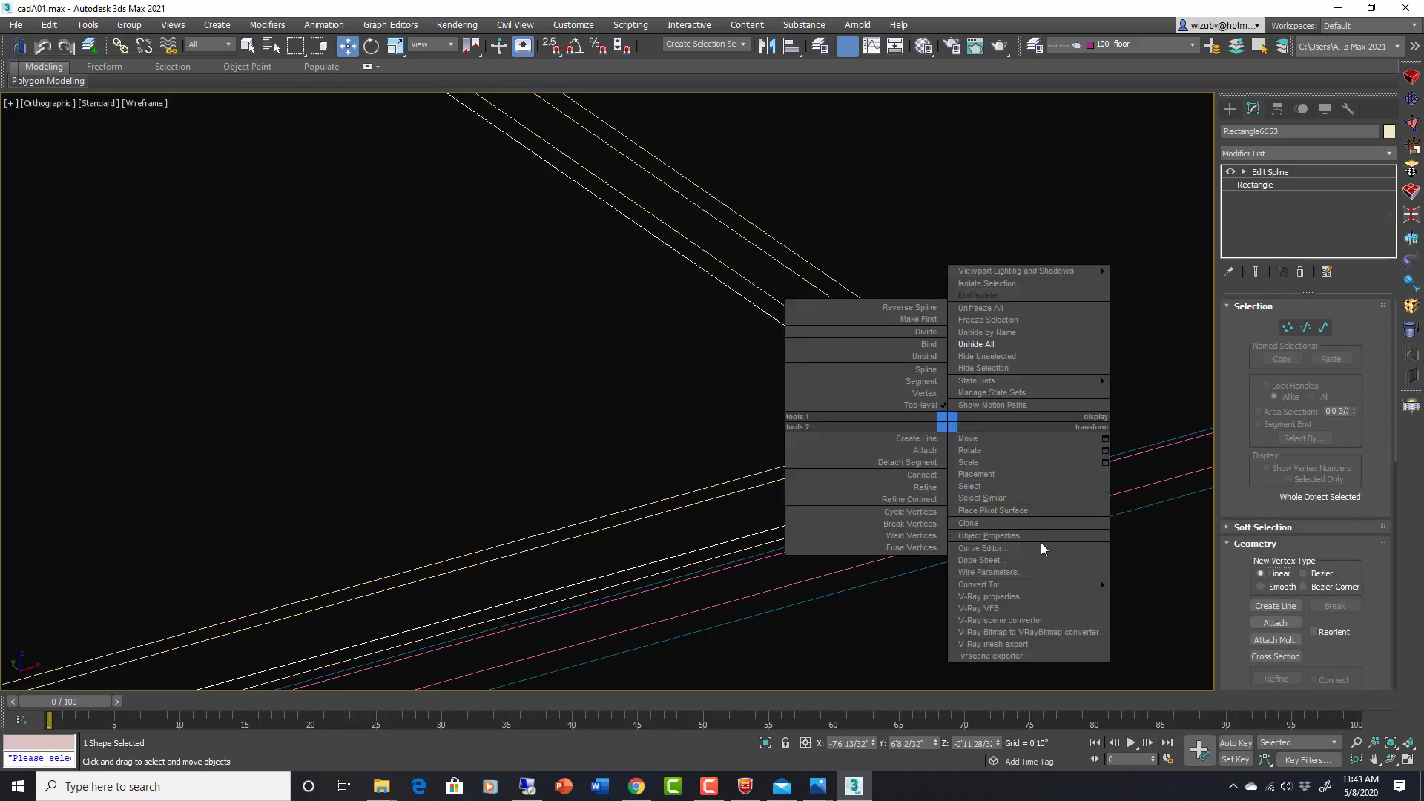
mouse_move(1066, 591)
left_click(1162, 608)
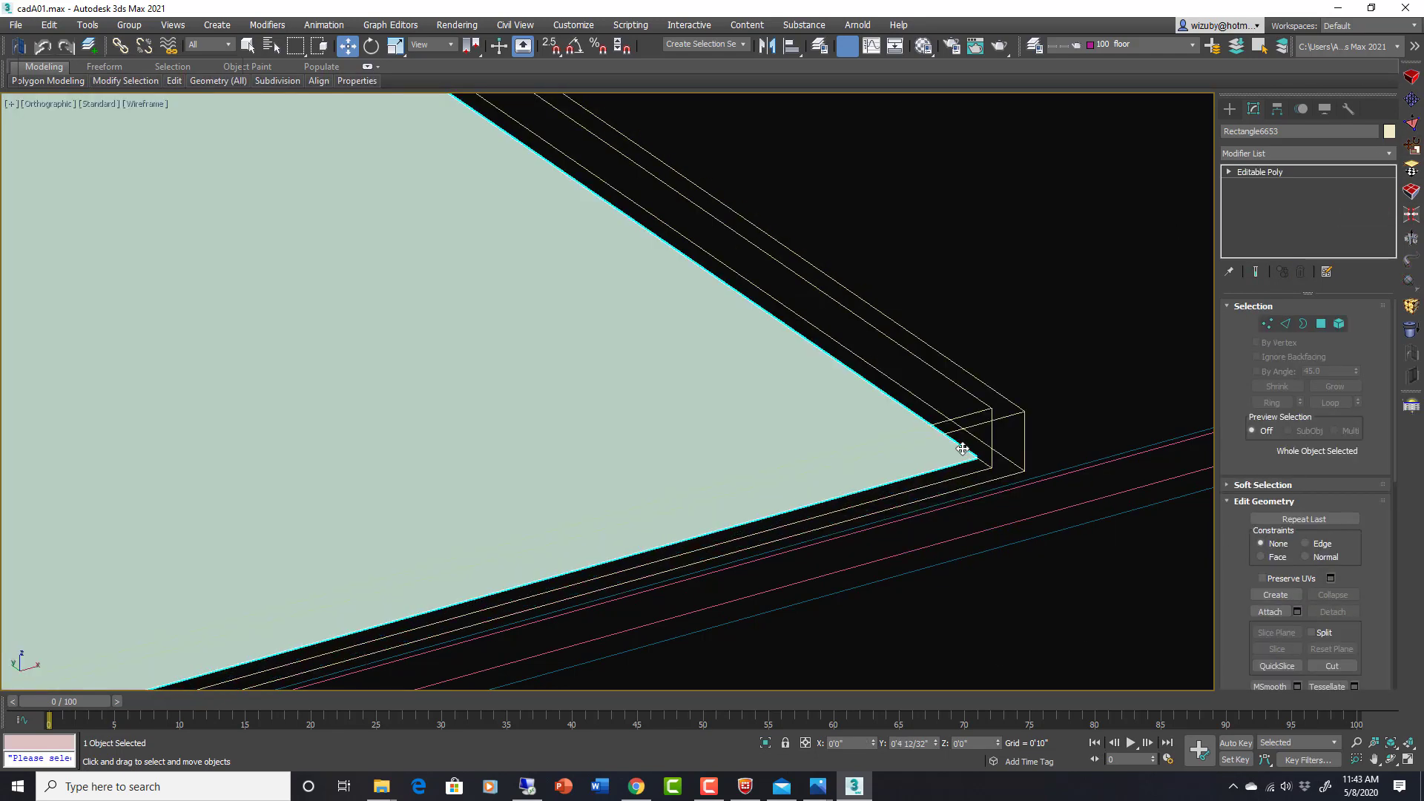
left_click_drag(969, 430, 972, 418)
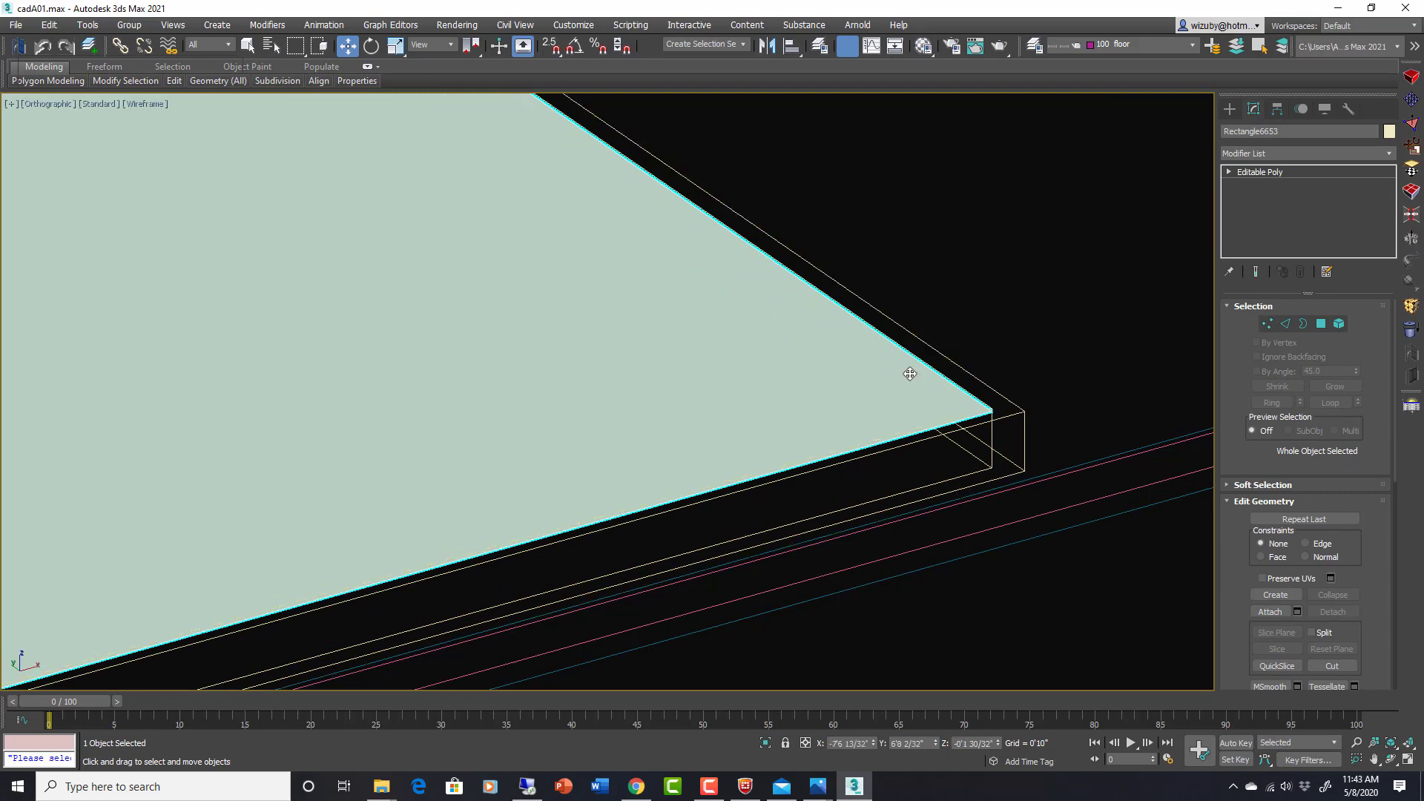
Examine in shaded display from several angles how the floor surface fits inside the surrounding frame.
key("F3")
scroll(979, 381, "down", 10)
middle_click_drag(1022, 412, 904, 421, "alt")
scroll(927, 596, "up", 8)
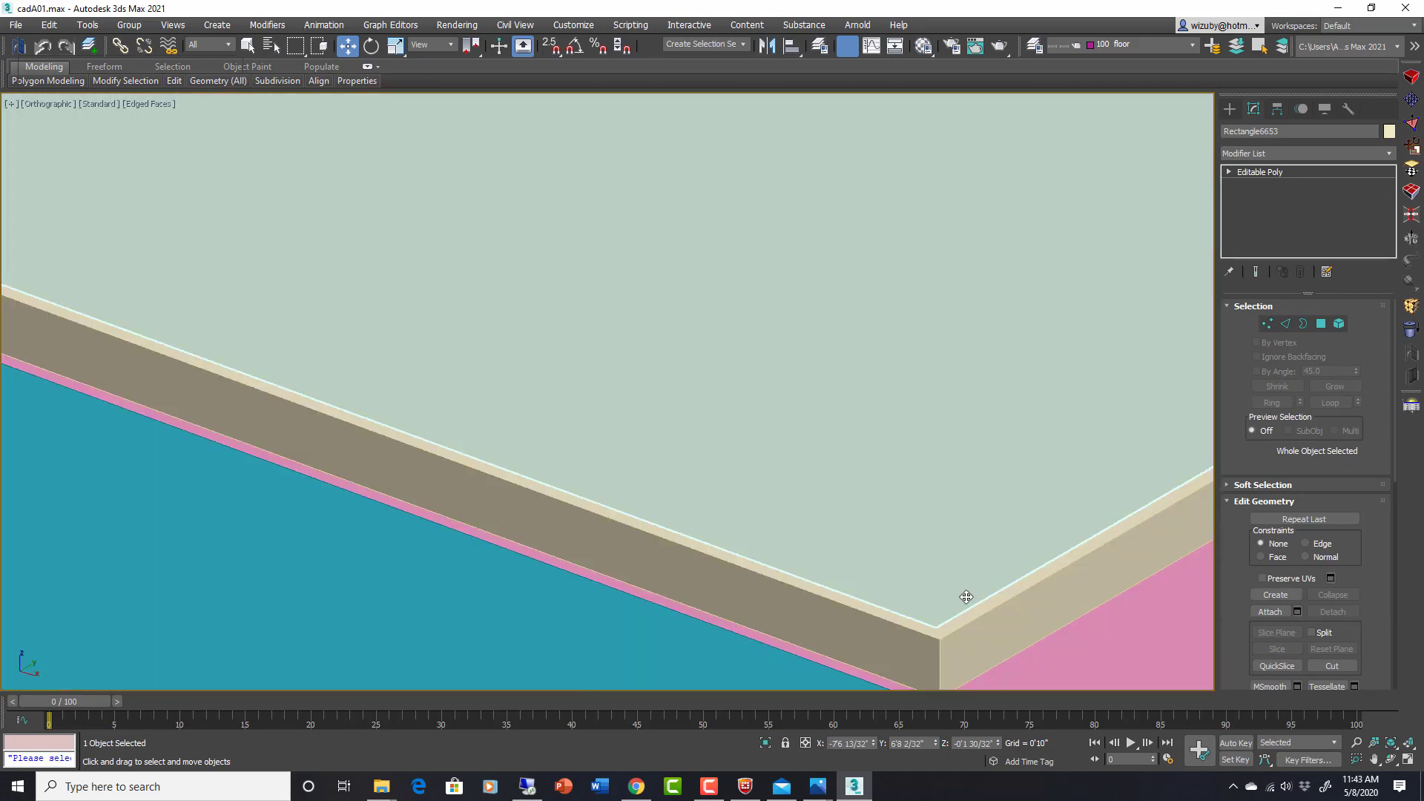
scroll(967, 597, "down", 5)
middle_click_drag(944, 588, 919, 579, "alt")
scroll(937, 566, "up", 3)
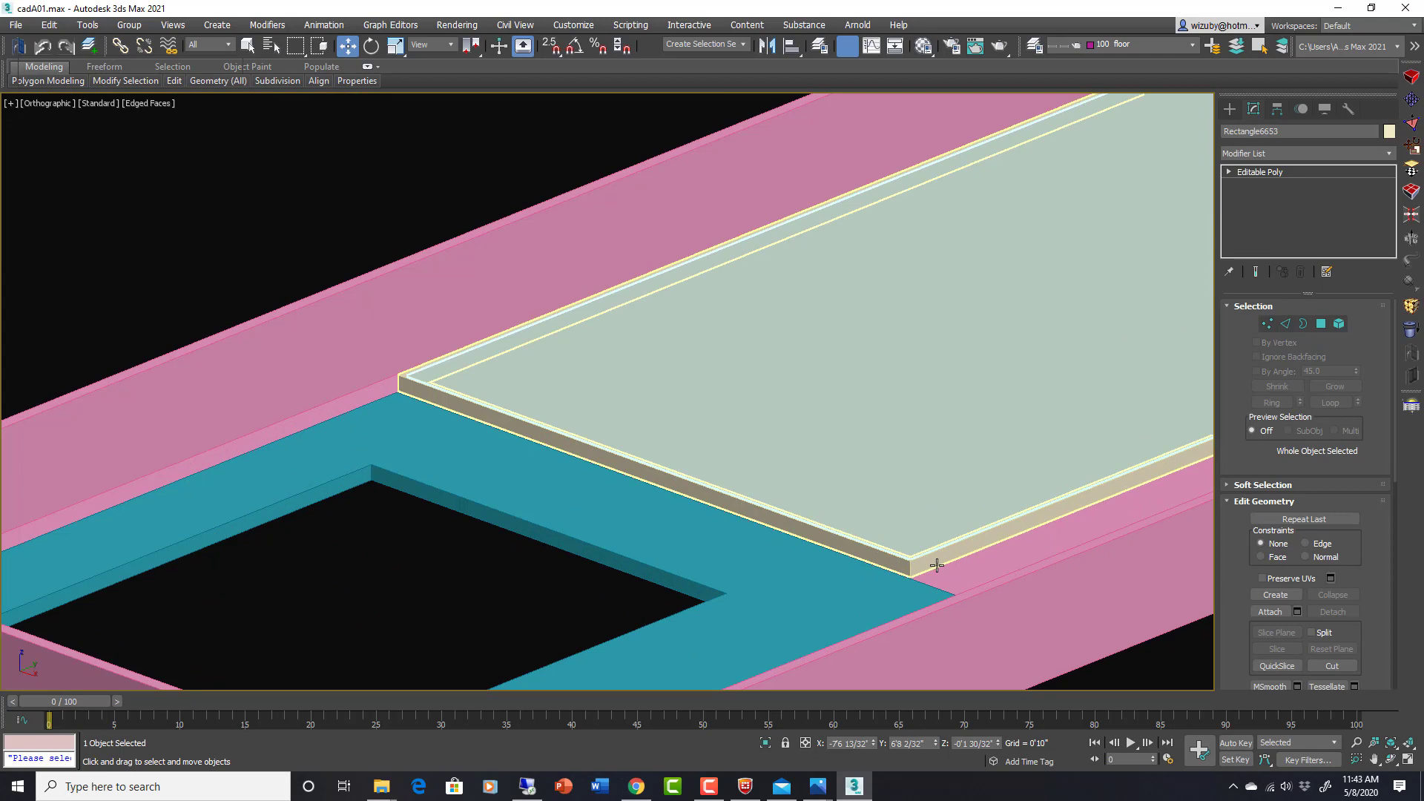
Examine the edge frame and the inset floor surface in turn by selecting each near the frame's corner.
scroll(928, 566, "up", 2)
left_click(853, 566)
scroll(831, 556, "down", 5)
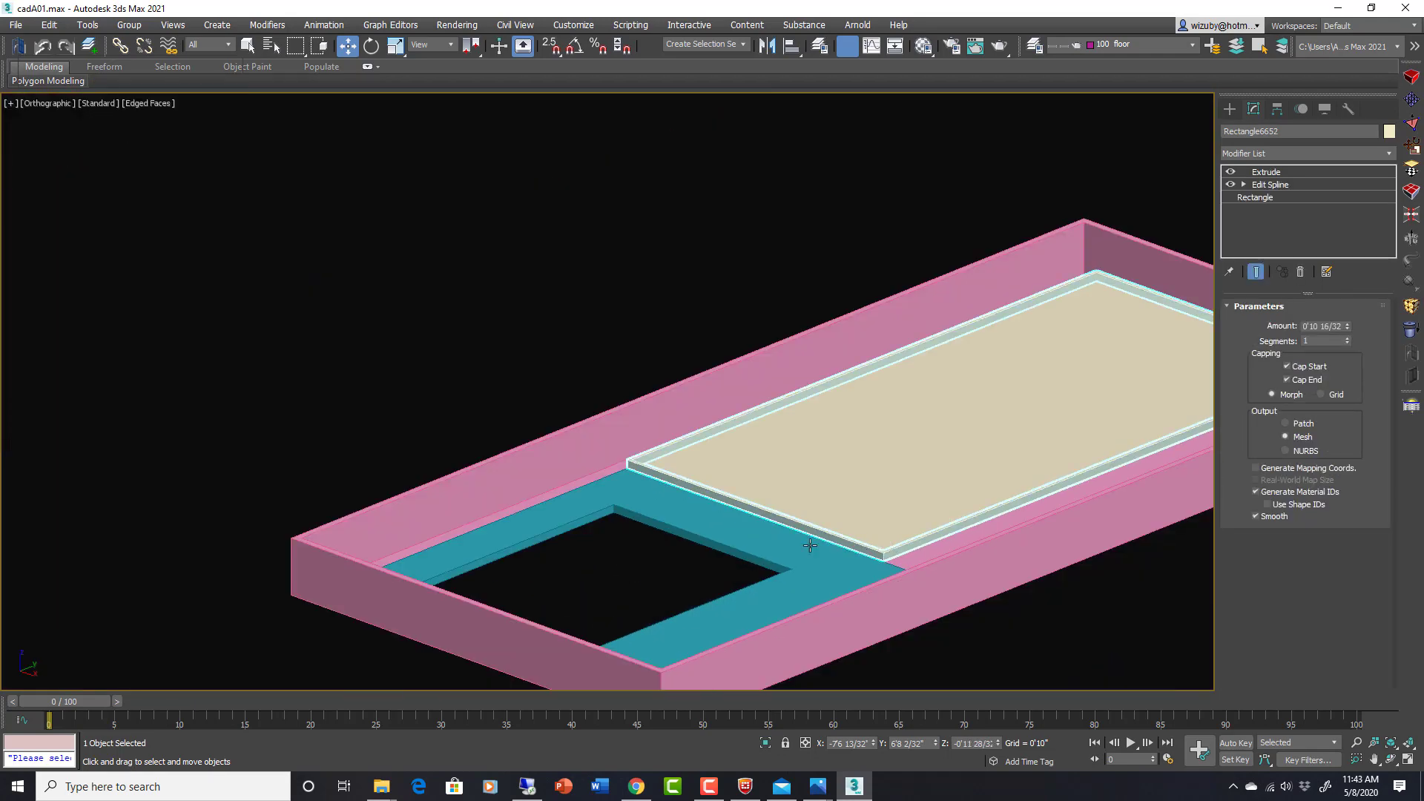
middle_click_drag(810, 545, 773, 546, "alt")
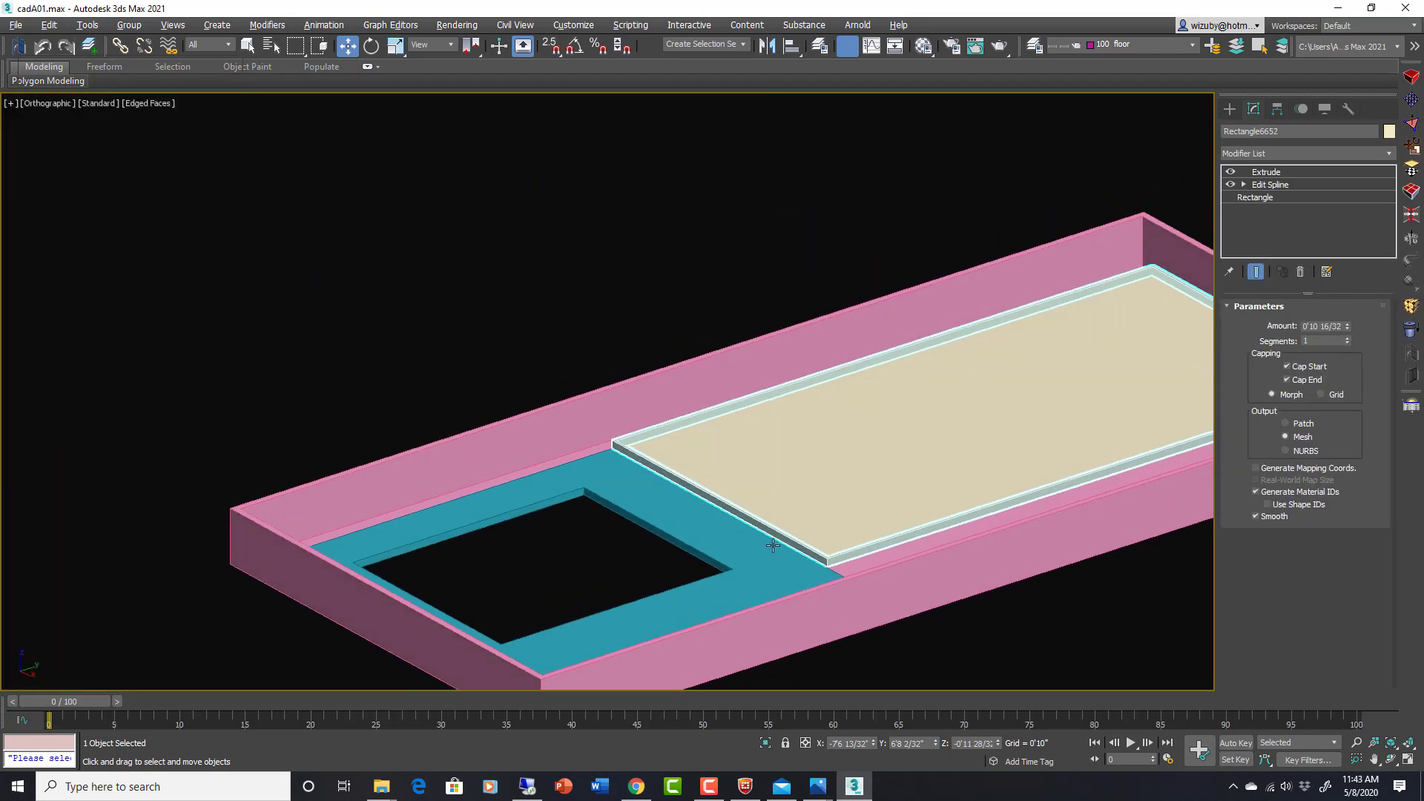
scroll(653, 452, "up", 3)
left_click(647, 426)
scroll(690, 449, "down", 5)
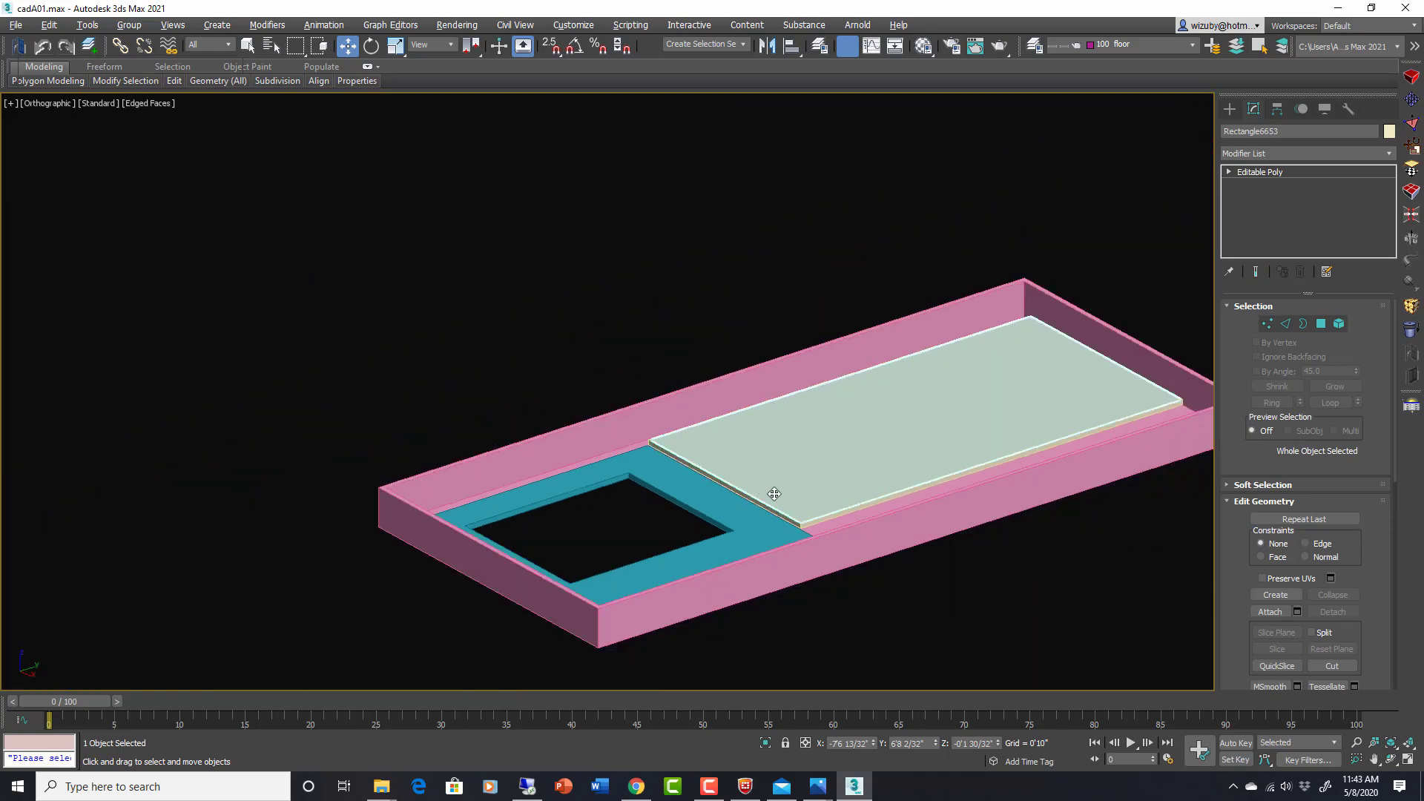
middle_click_drag(775, 494, 916, 519, "alt")
scroll(966, 563, "up", 5)
scroll(942, 613, "up", 1)
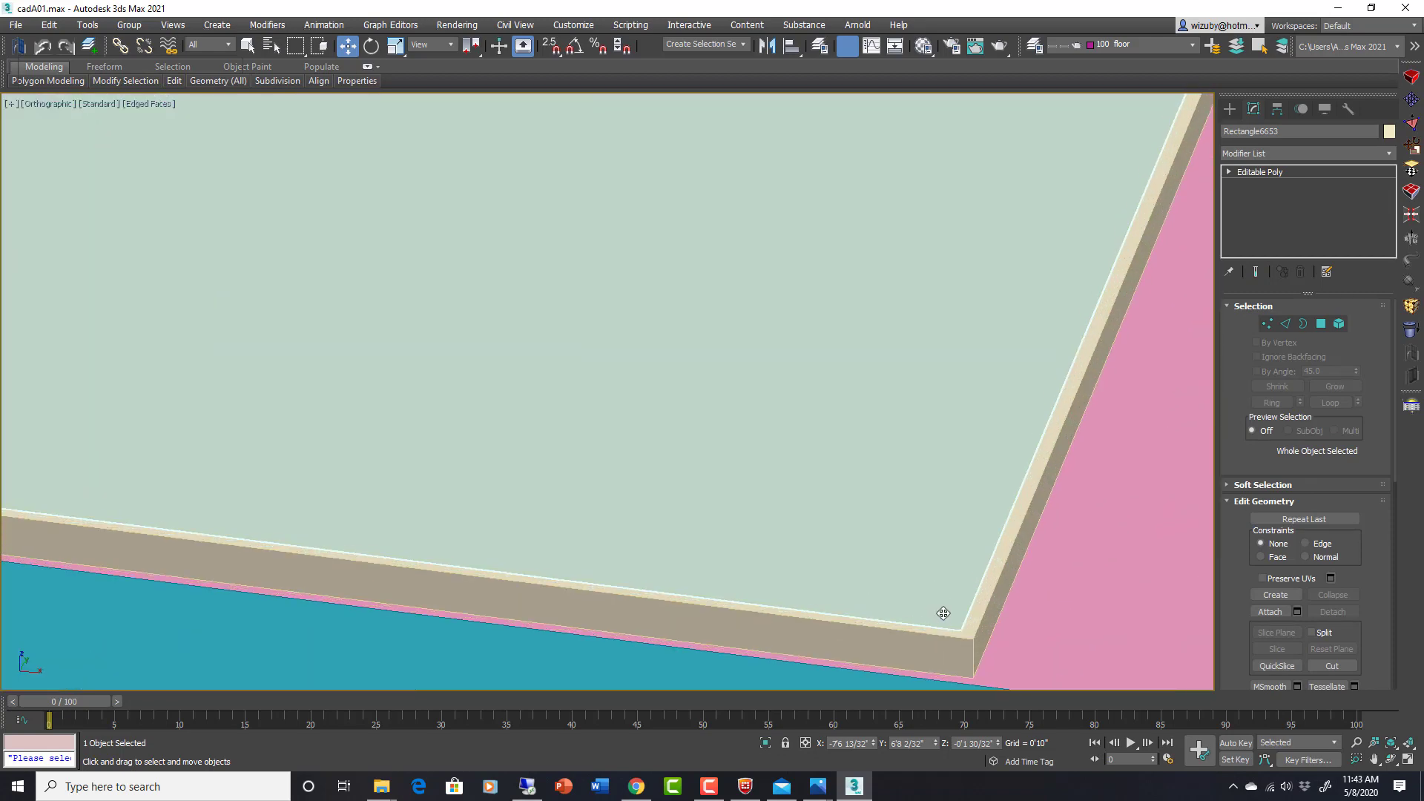
Inspect the floor surface at polygon level from both ends of the frame.
left_click(1321, 323)
scroll(974, 582, "down", 5)
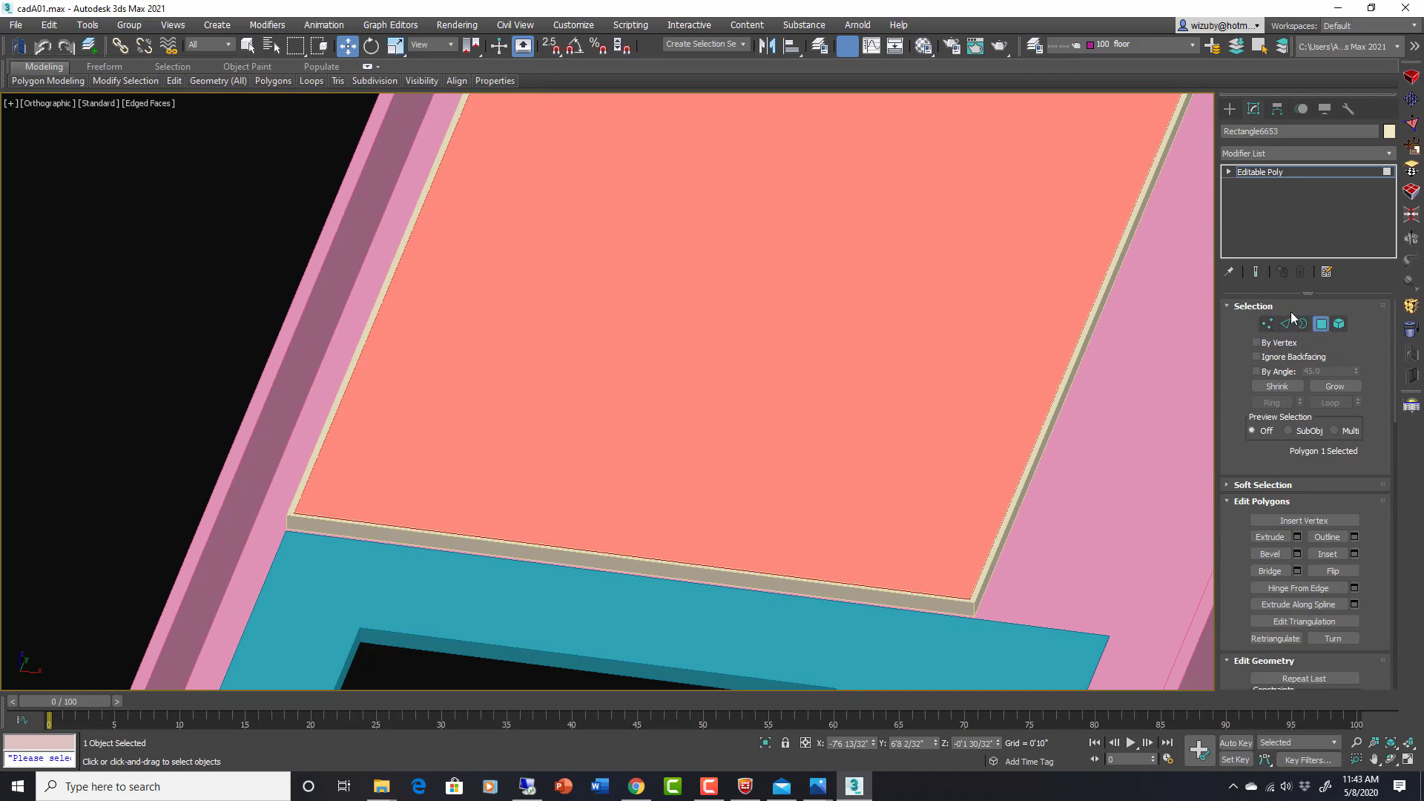
middle_click_drag(1007, 595, 905, 573, "alt")
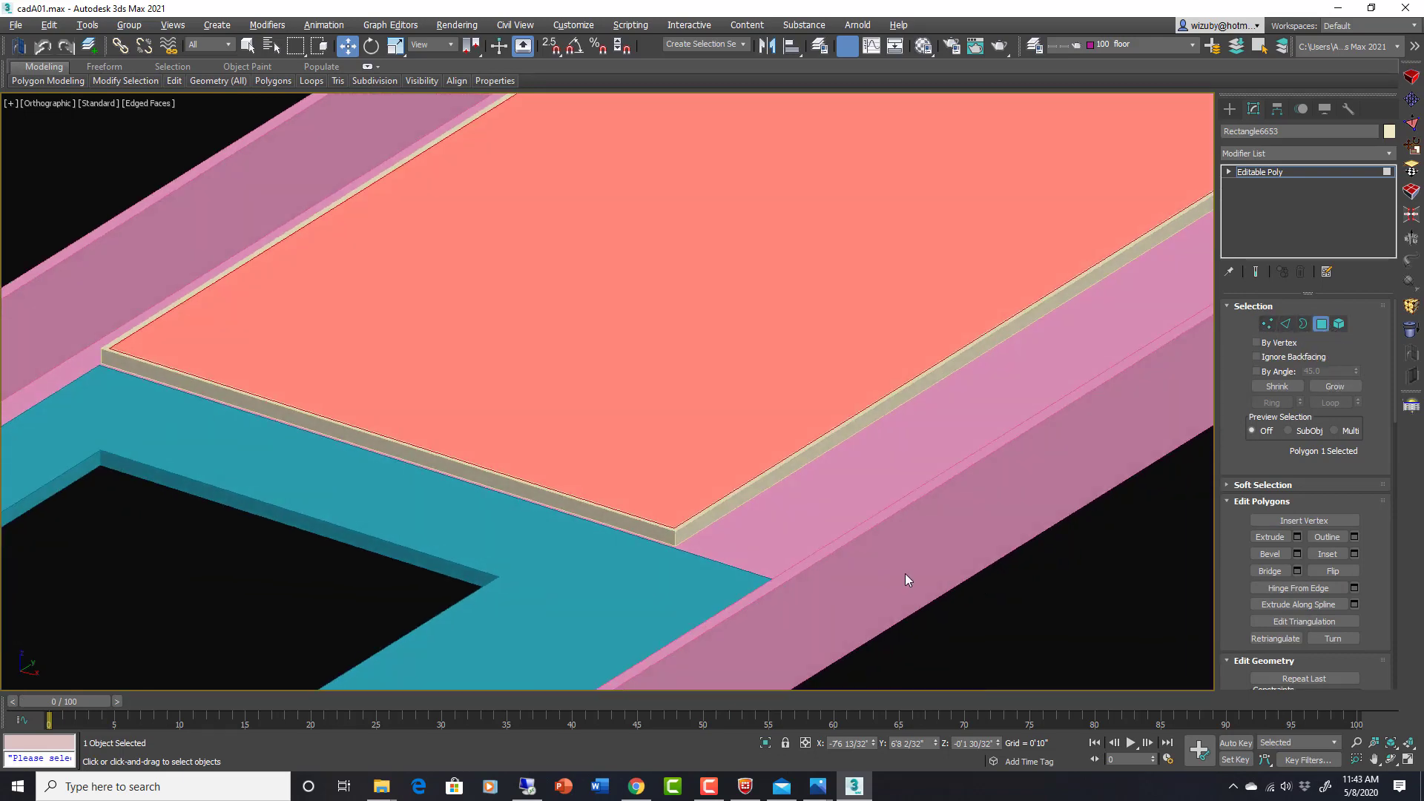
middle_click_drag(666, 533, 626, 604)
scroll(762, 543, "down", 3)
scroll(854, 541, "down", 2)
scroll(985, 496, "up", 2)
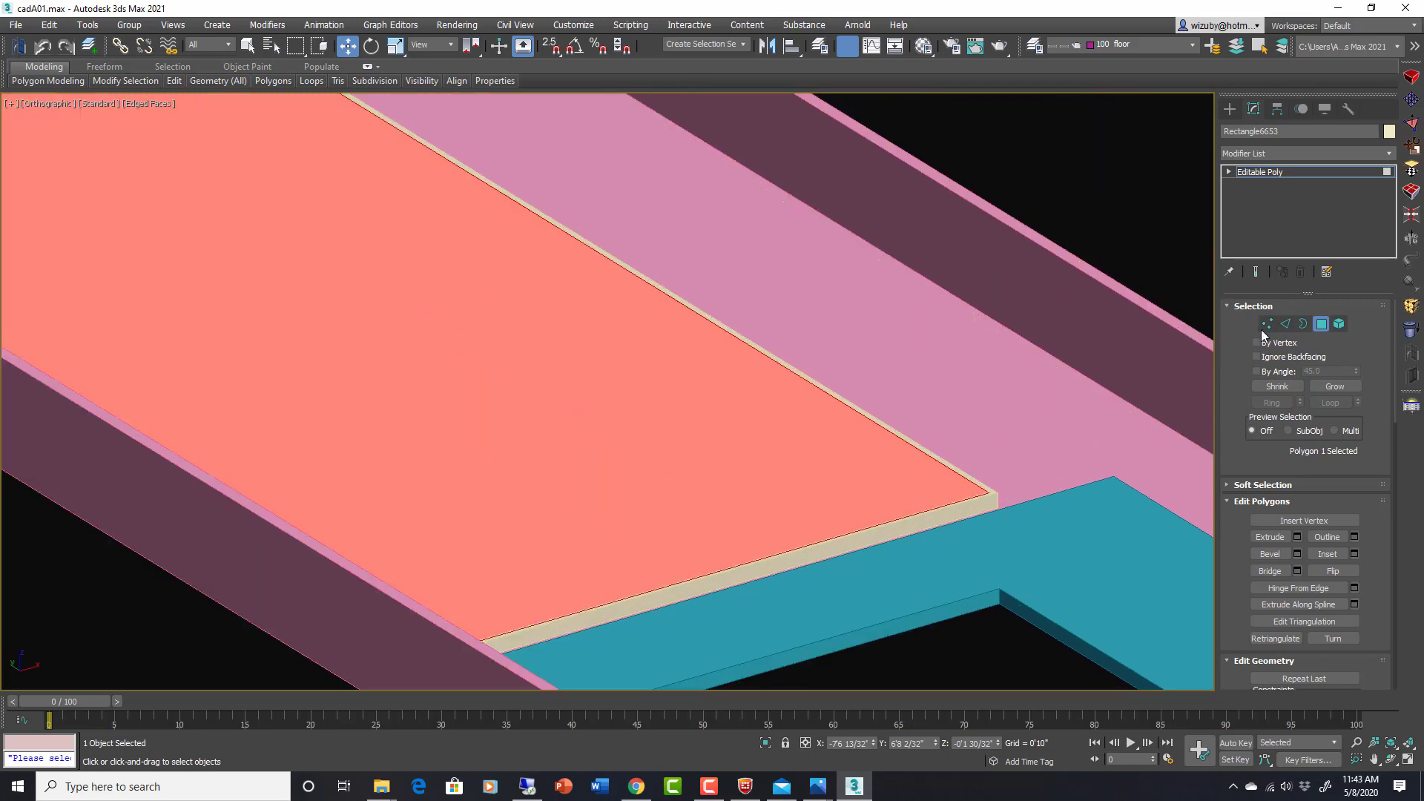
Select the two long side edges of the floor surface at edge level.
left_click(1287, 327)
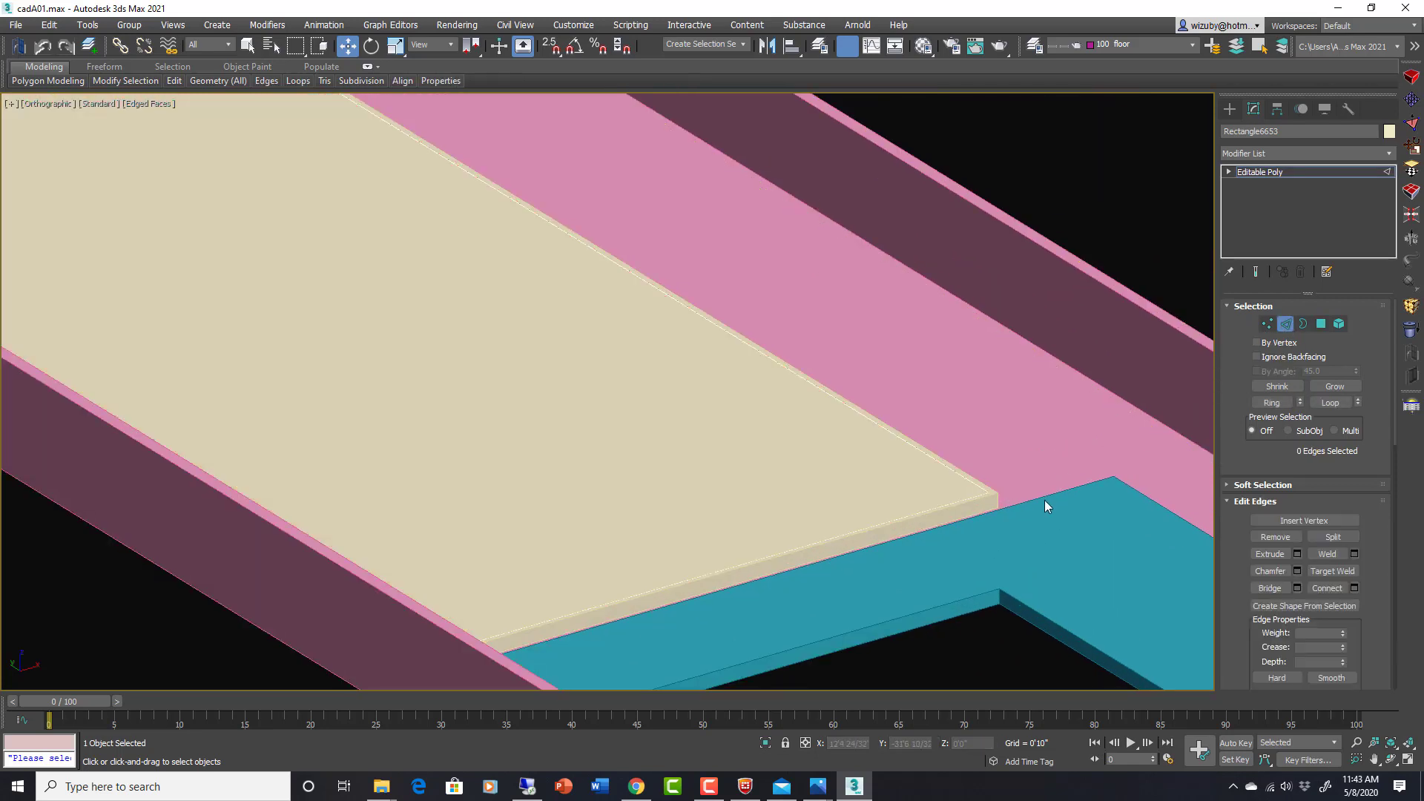
key("t")
key("z")
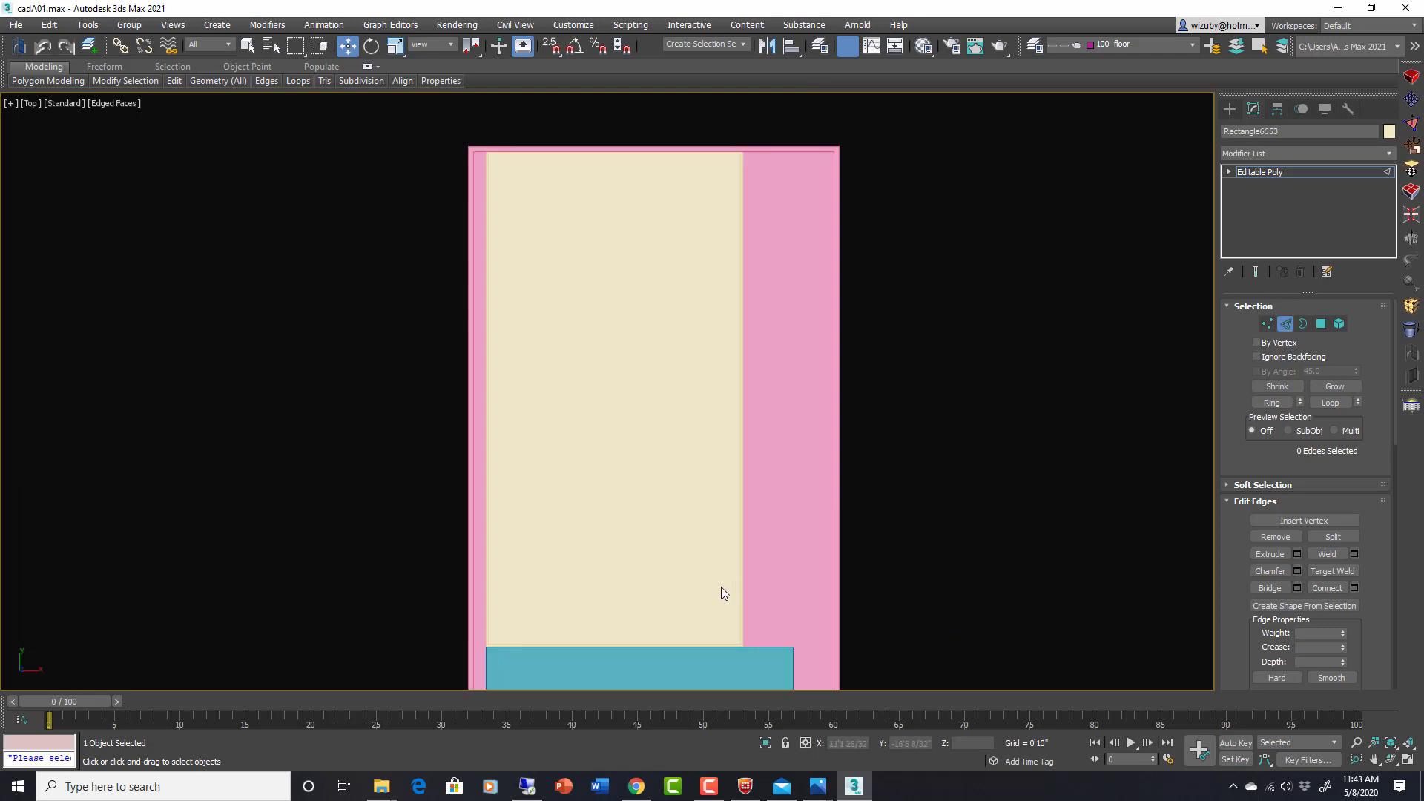
left_click_drag(432, 535, 432, 536)
middle_click_drag(795, 610, 768, 531, "alt")
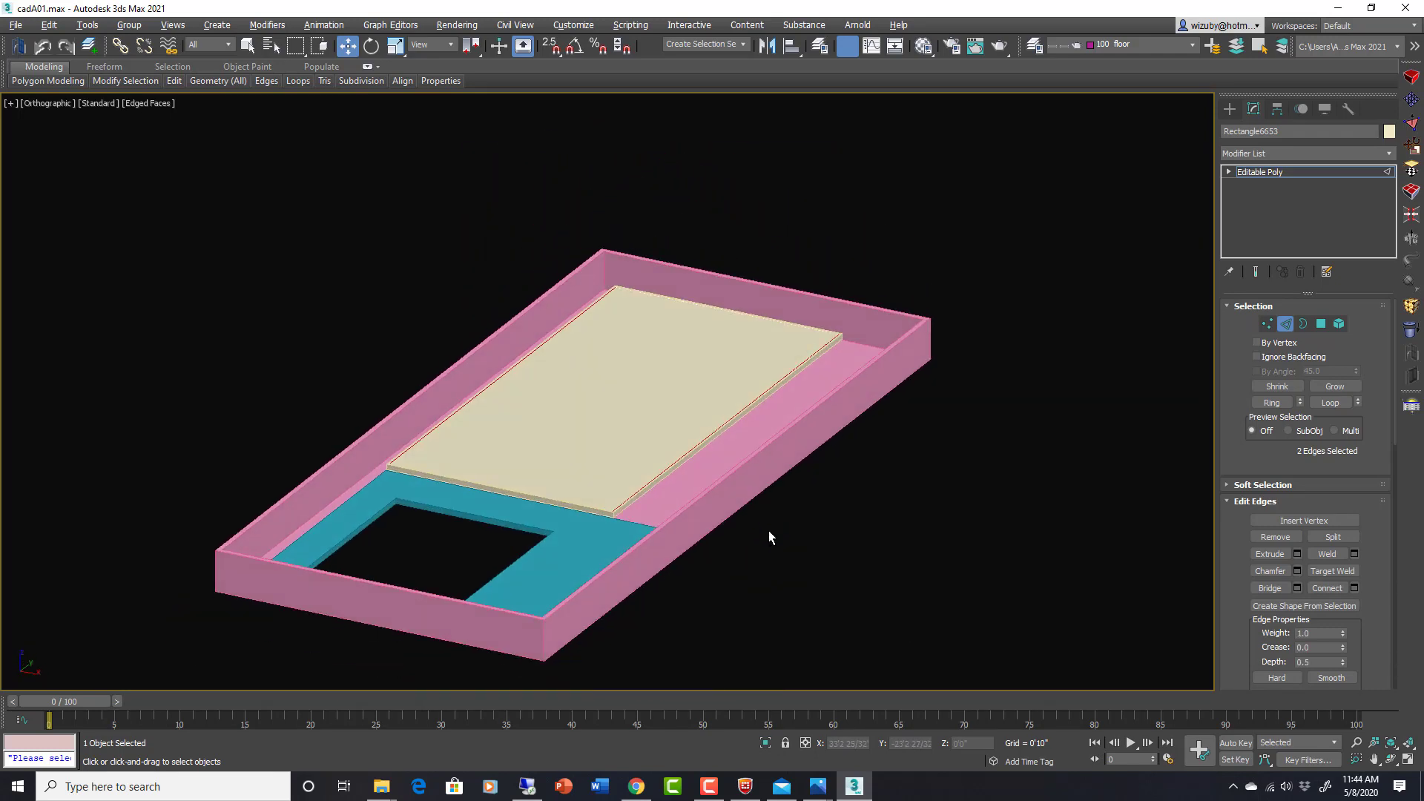
scroll(614, 509, "up", 8)
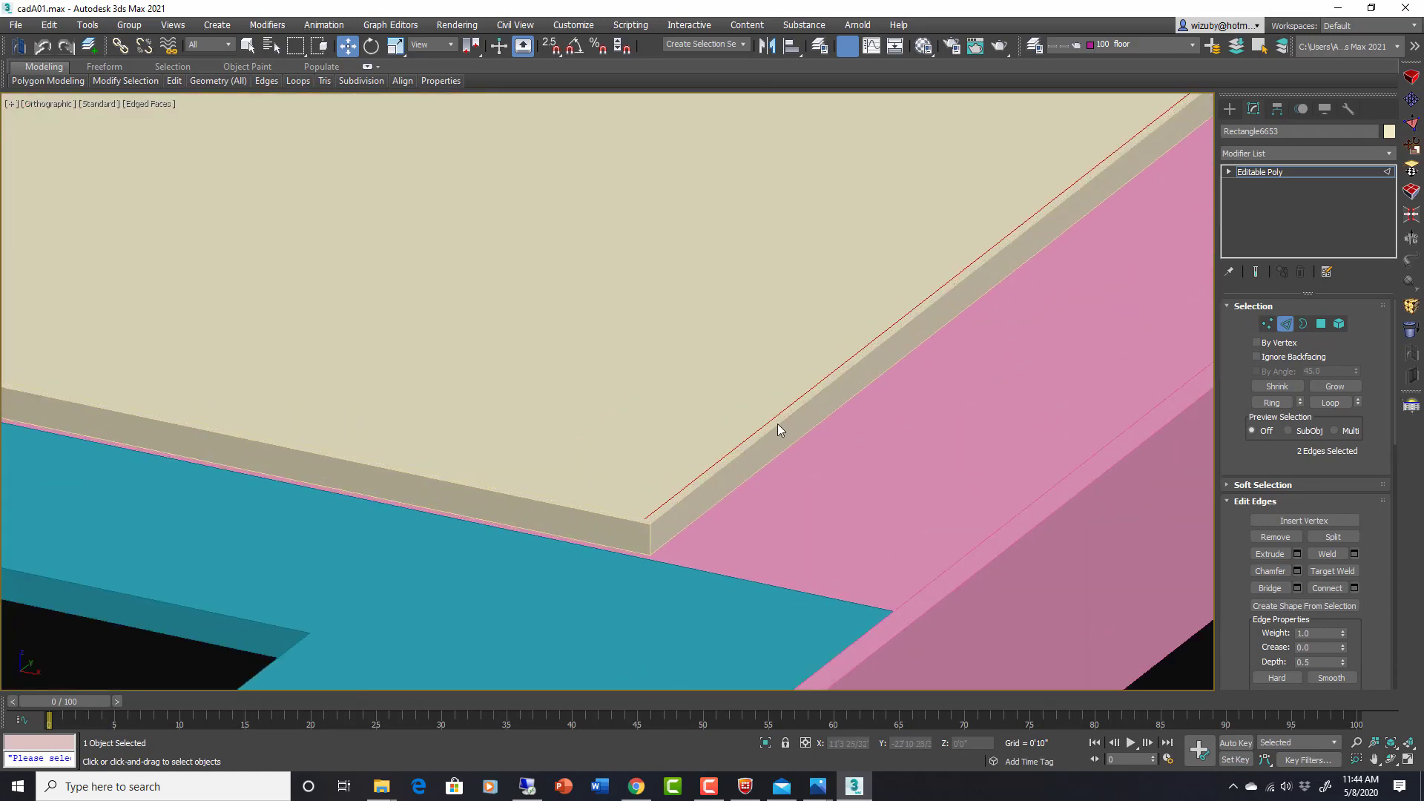
scroll(712, 487, "down", 3)
middle_click_drag(712, 487, 874, 598)
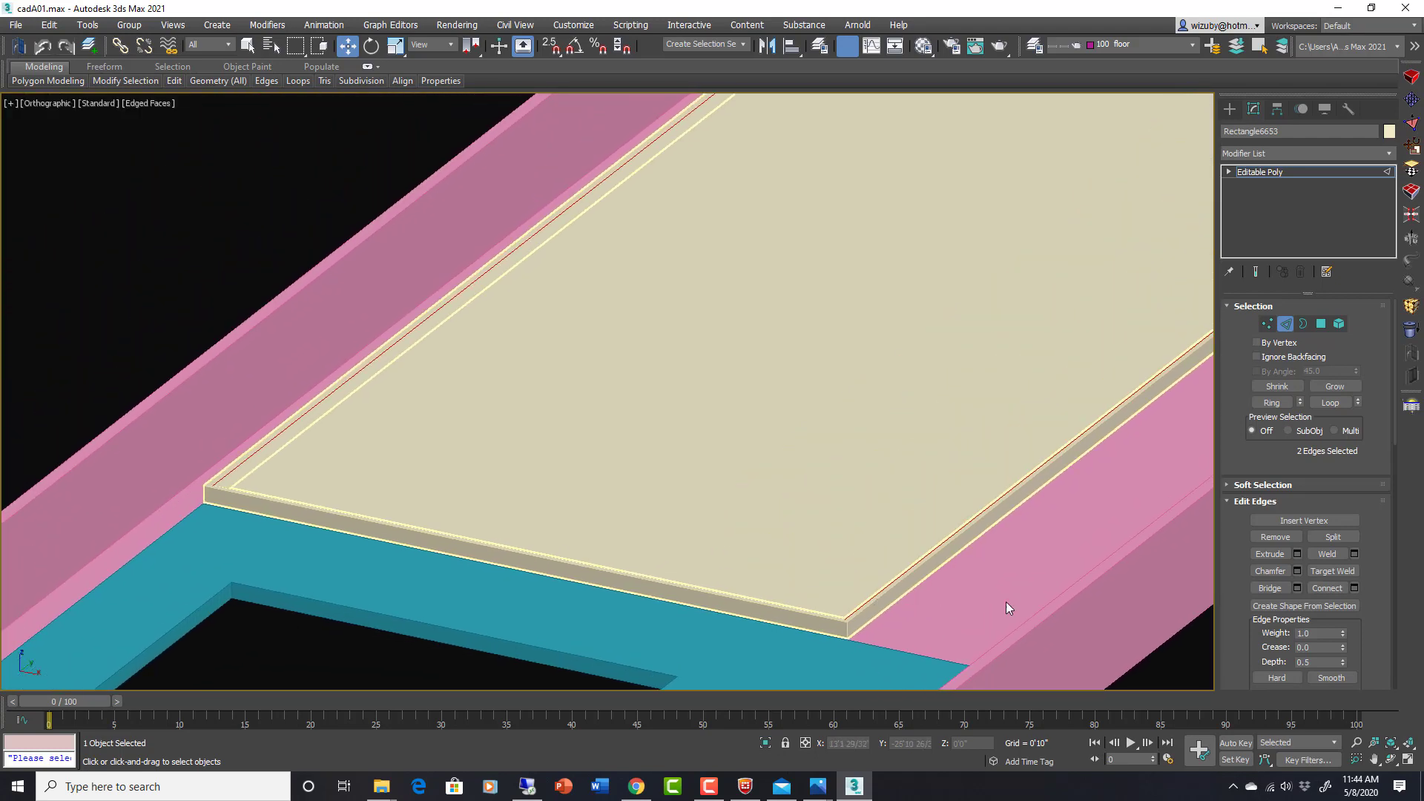
left_click(1279, 606)
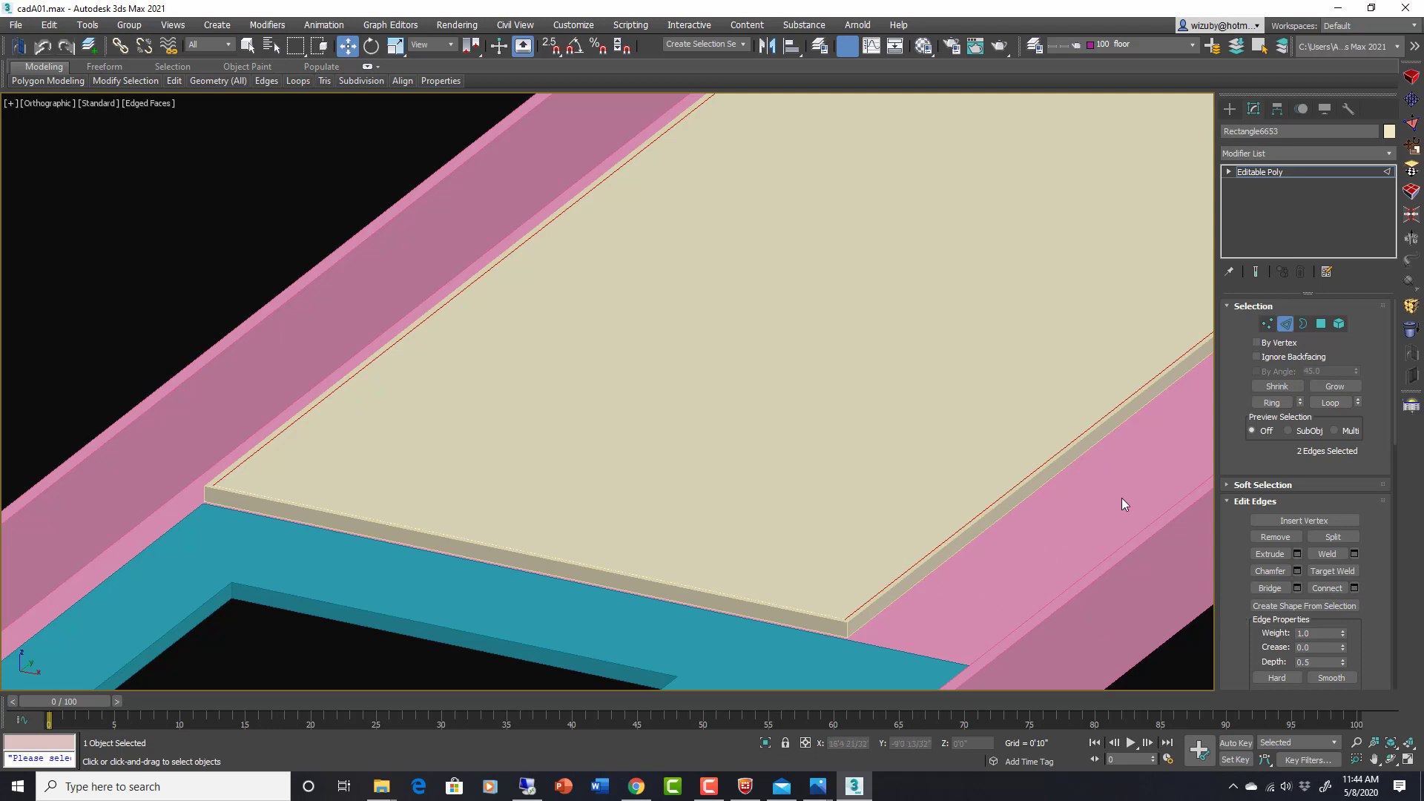
left_click_drag(1124, 453, 791, 389)
mouse_move(1242, 659)
left_mouse_down()
mouse_move(1239, 499)
mouse_move(1255, 512)
mouse_move(1237, 632)
left_mouse_up()
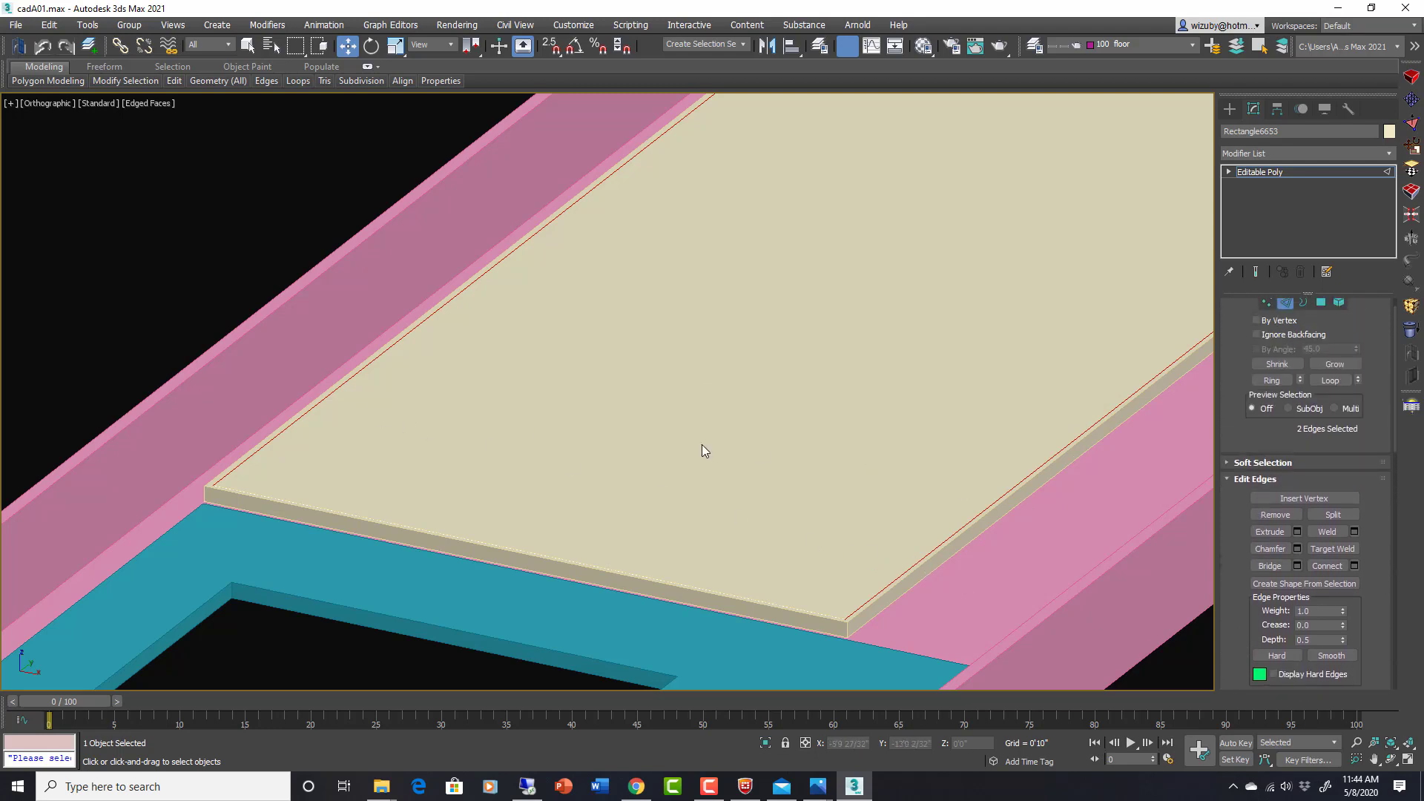
Try connecting the two long edges with 39 segments, and undo that Connect.
left_click(1355, 565)
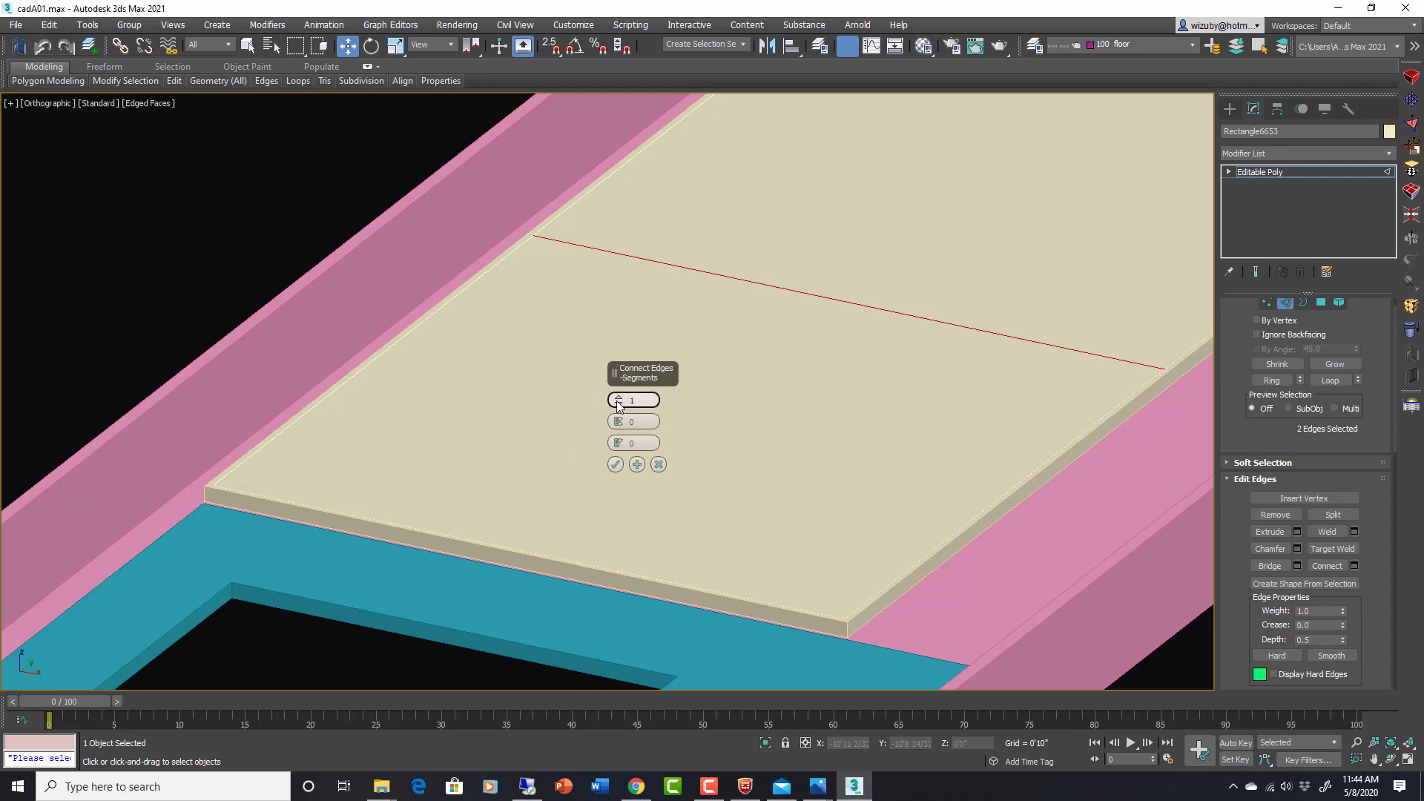
left_click_drag(619, 401, 636, 283)
left_click(659, 465)
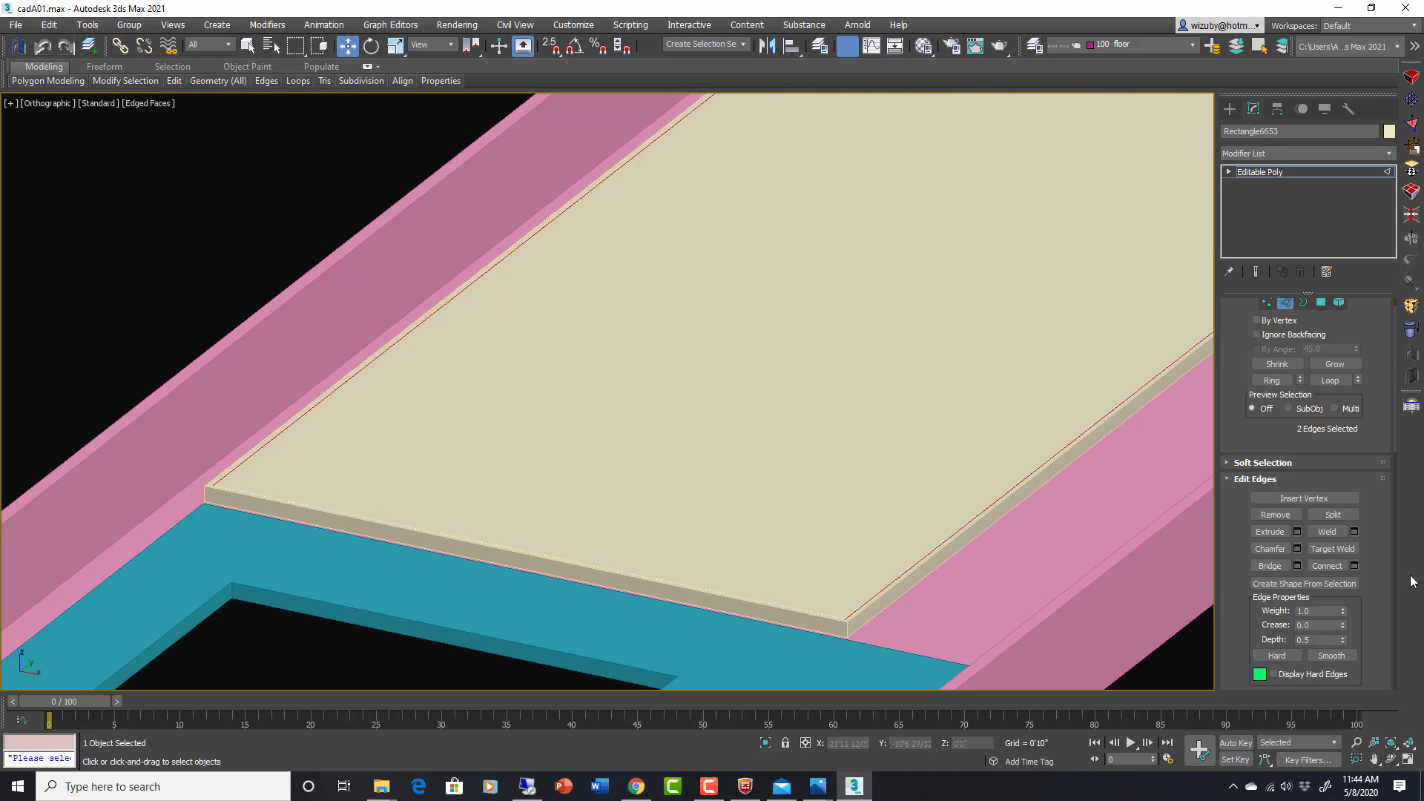
left_click(1327, 566)
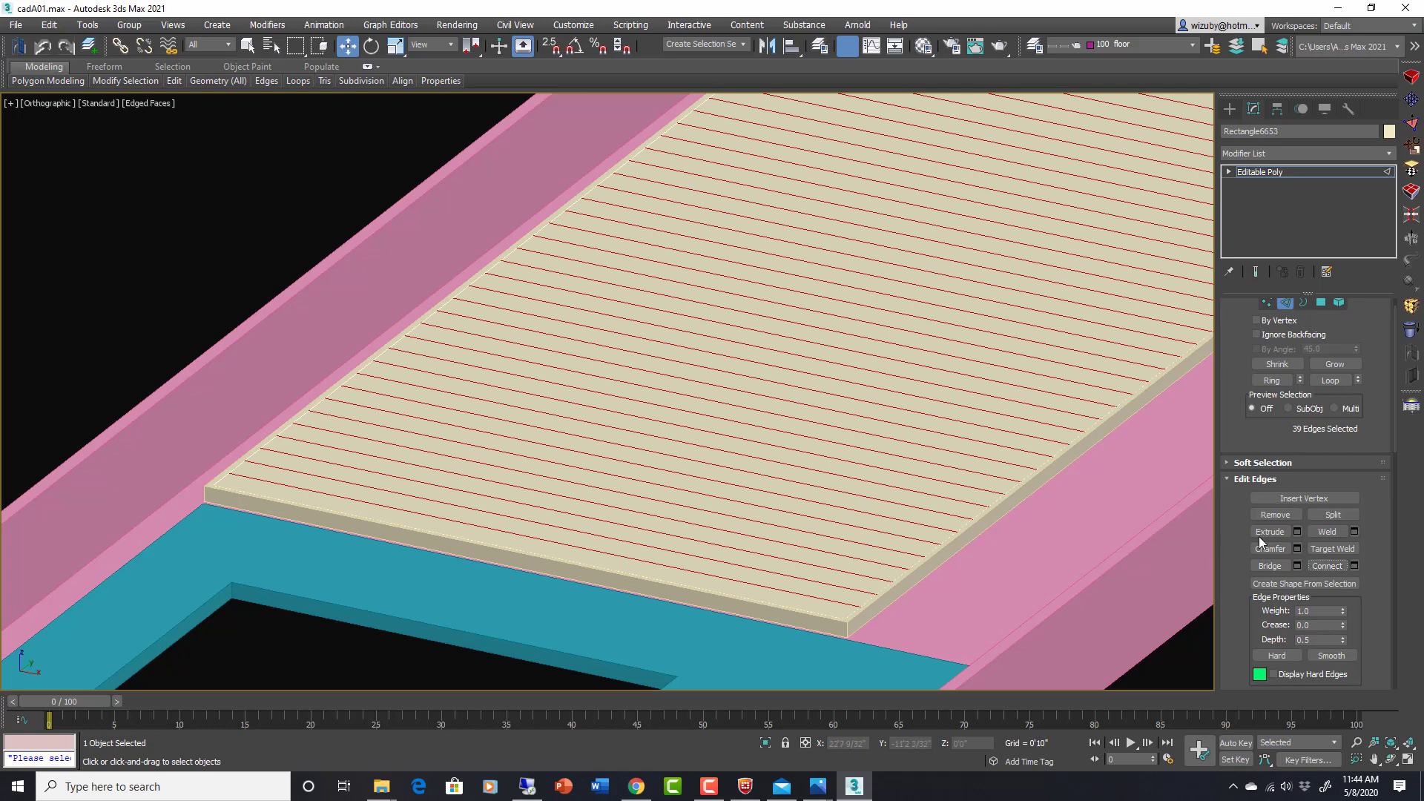
key("ctrl+z")
Connect the floor's two long edges with 87 segments to divide the surface into crosswise planks.
left_click(1355, 567)
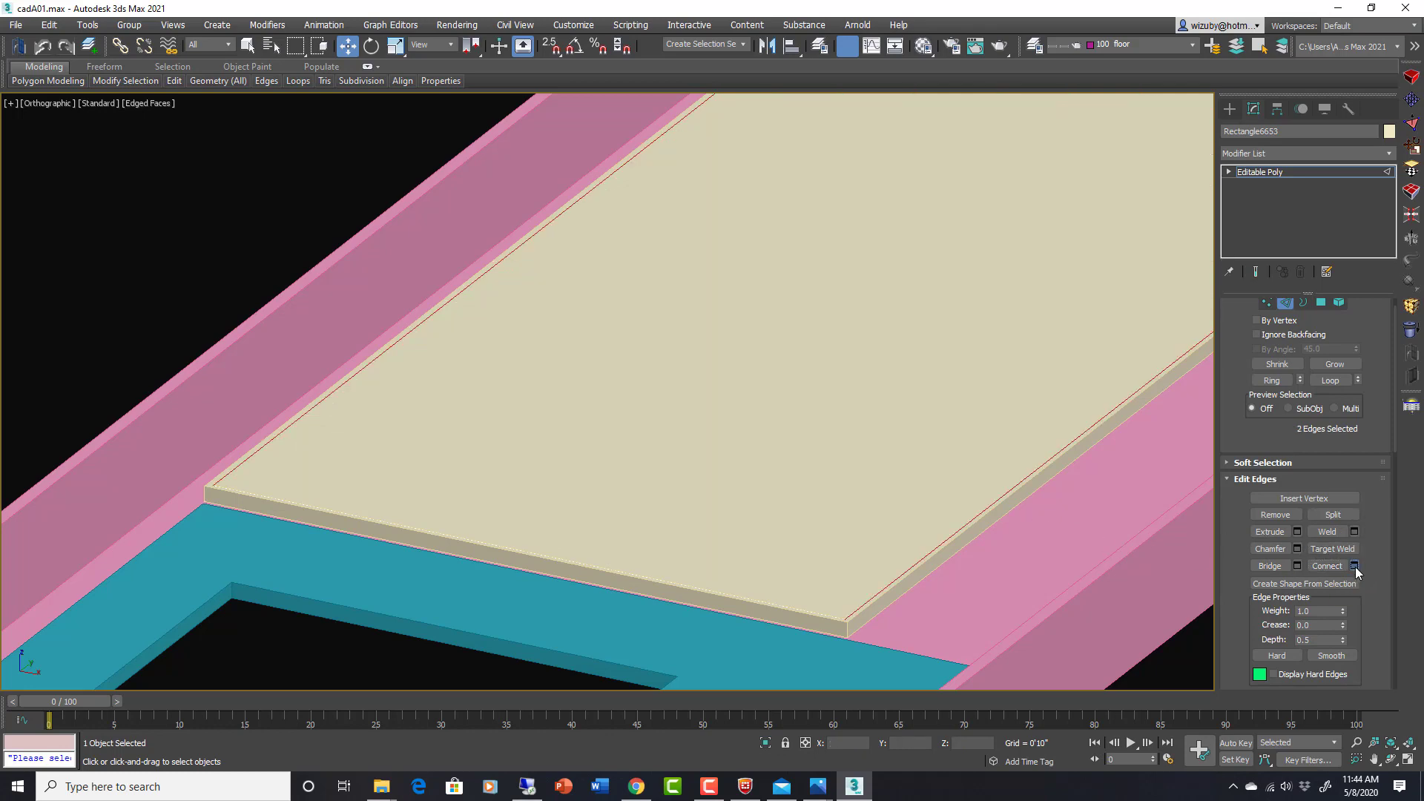
left_click_drag(620, 404, 622, 253)
left_click(615, 464)
scroll(813, 493, "down", 3)
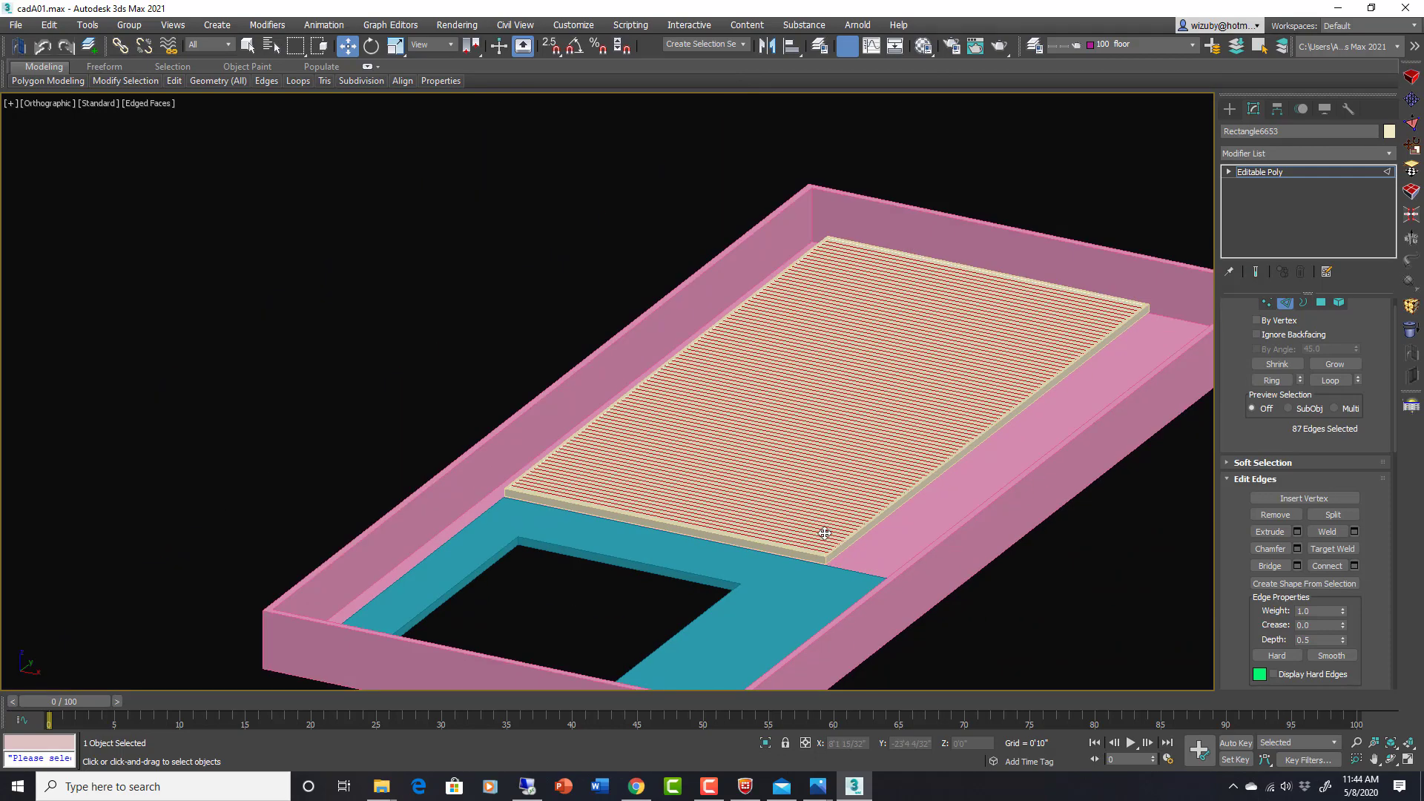
middle_click_drag(832, 547, 858, 470, "alt")
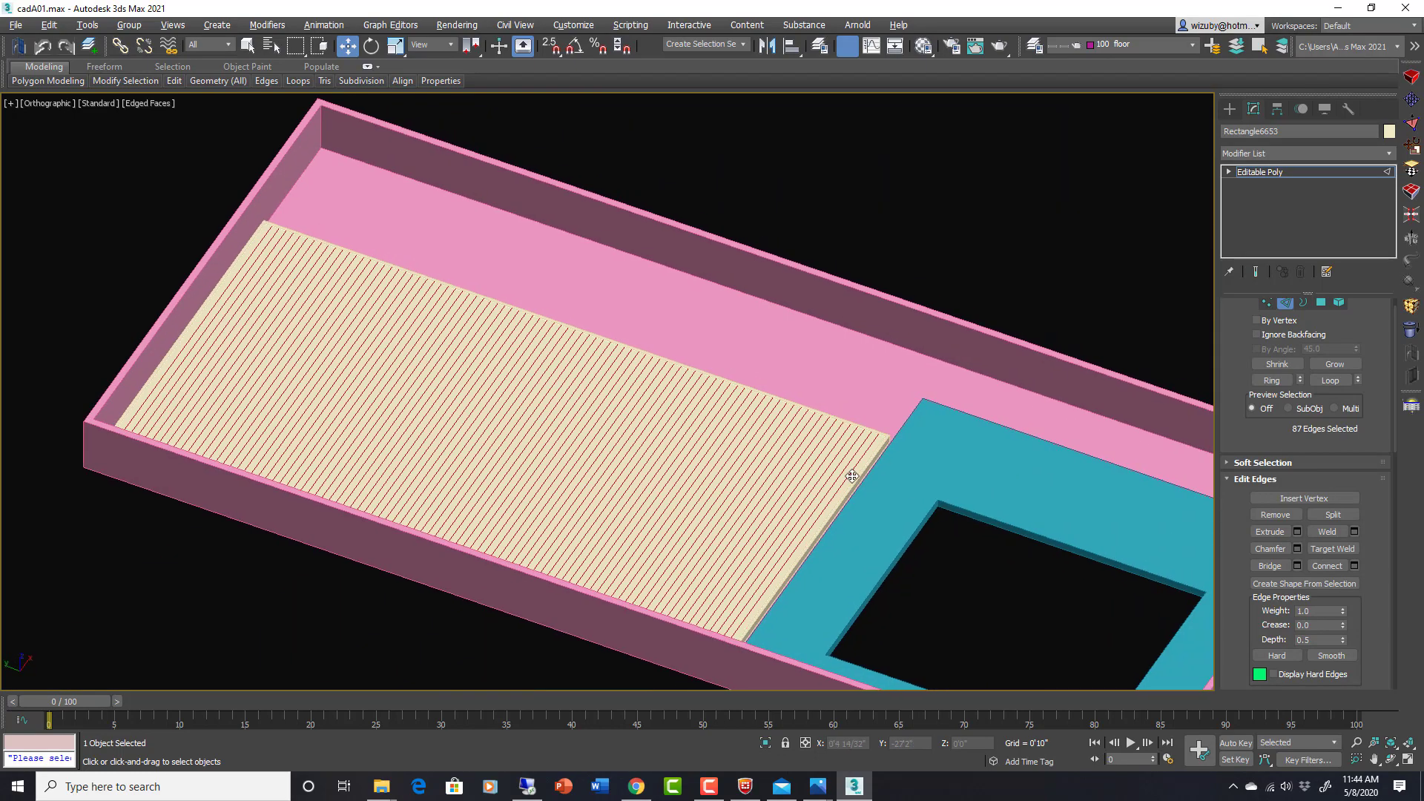
Chamfer the crosswise plank edges by 0'0 4/32" with Open Chamfer enabled to cut gaps between the planks.
scroll(884, 353, "up", 6)
scroll(965, 413, "up", 5)
scroll(974, 494, "down", 3)
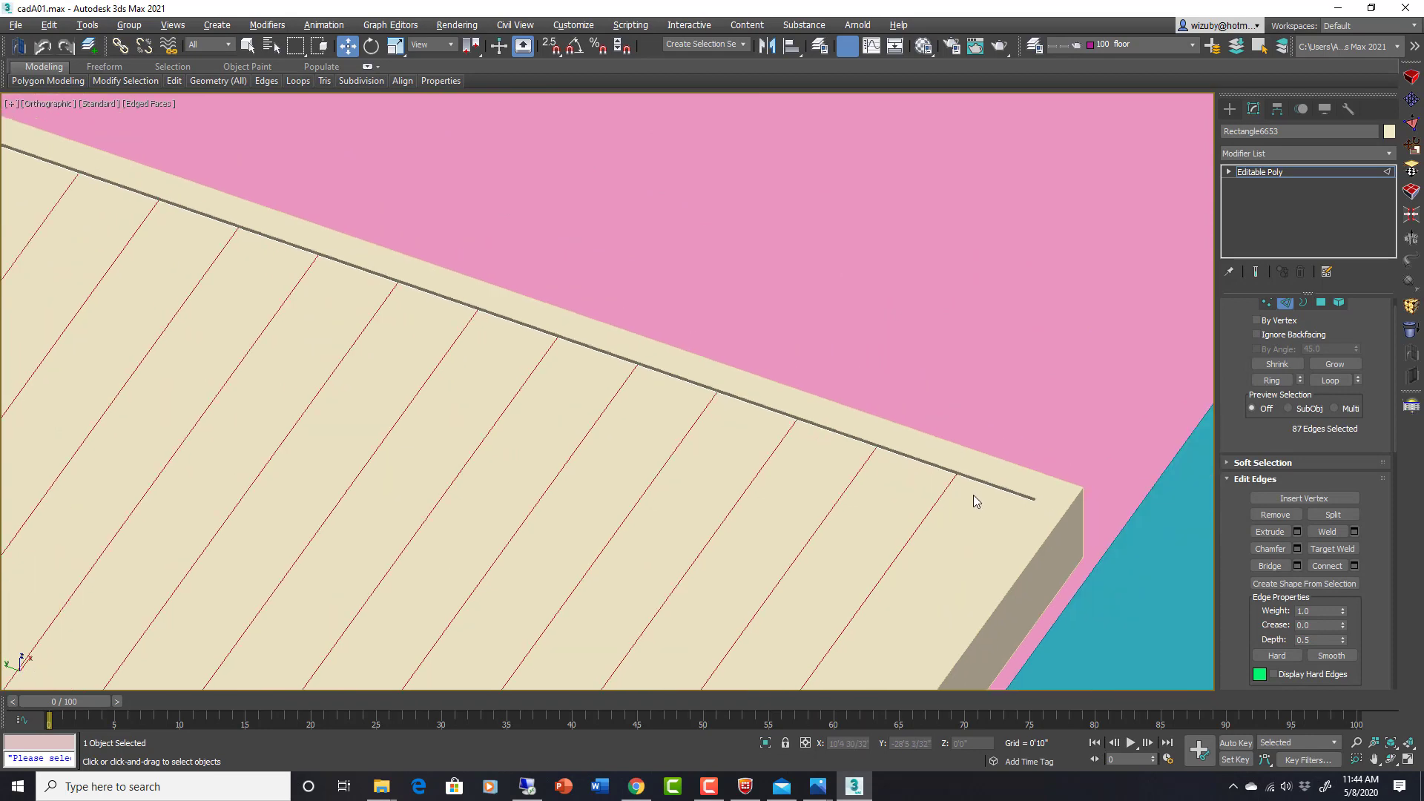
middle_click_drag(974, 496, 1043, 434)
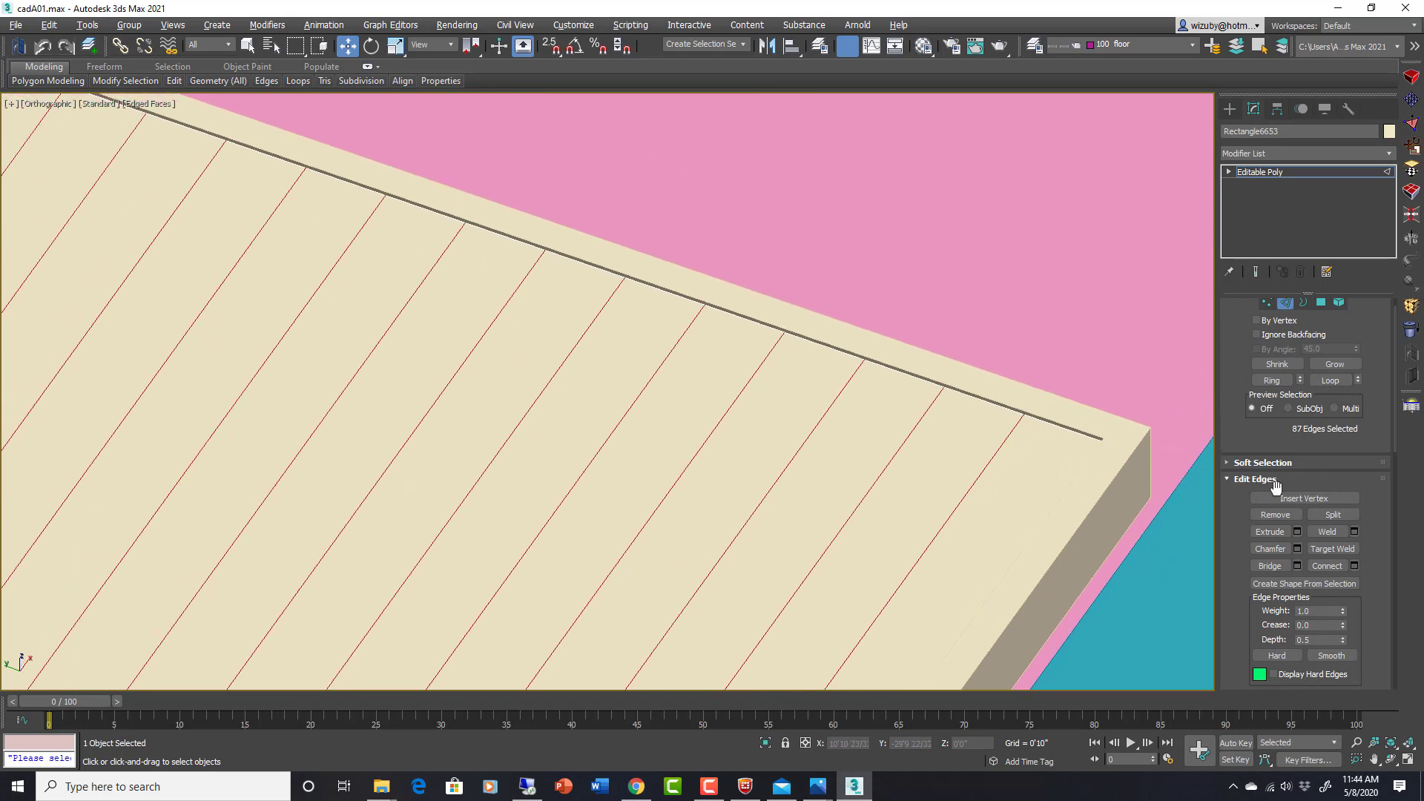
scroll(989, 461, "up", 3)
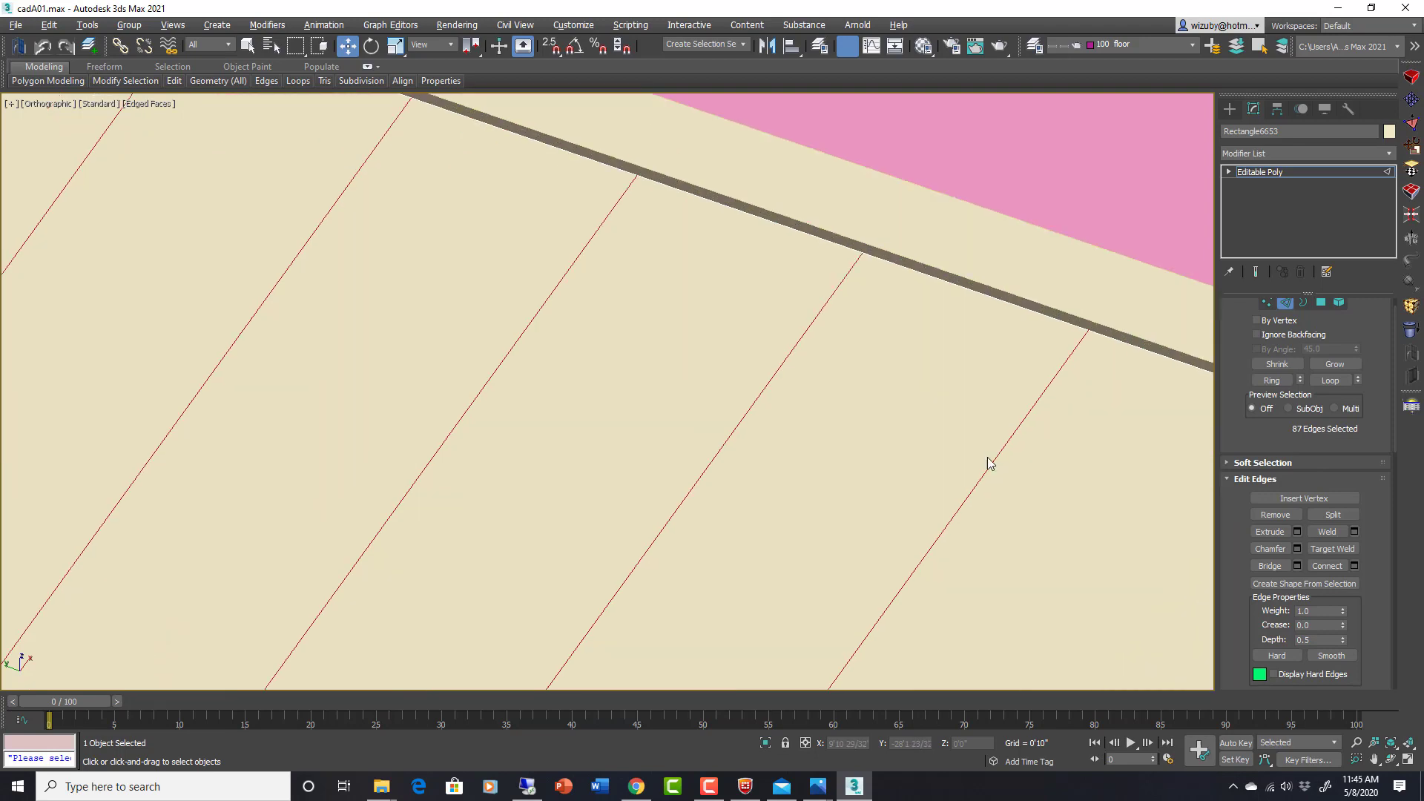
middle_click_drag(1075, 527, 972, 483)
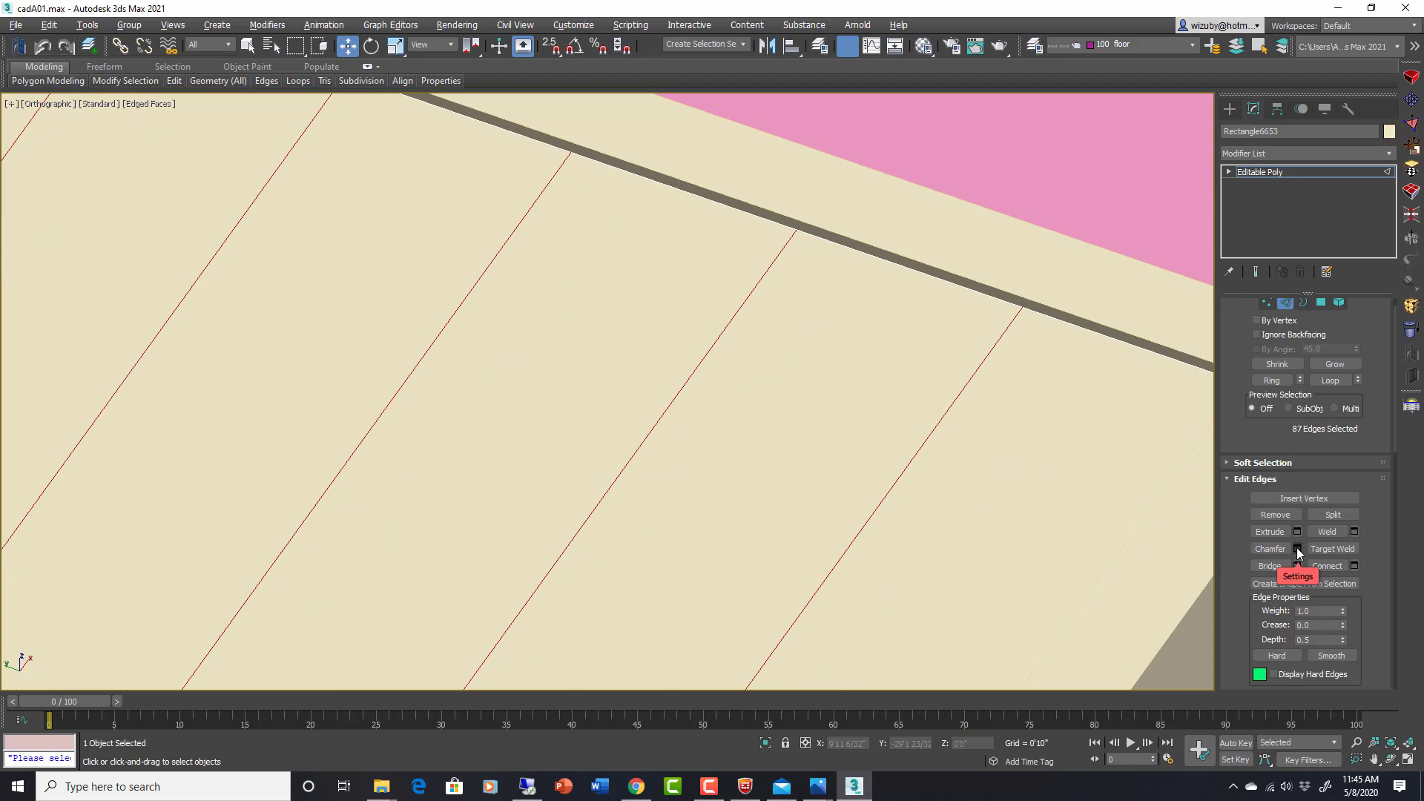
left_click(1298, 550)
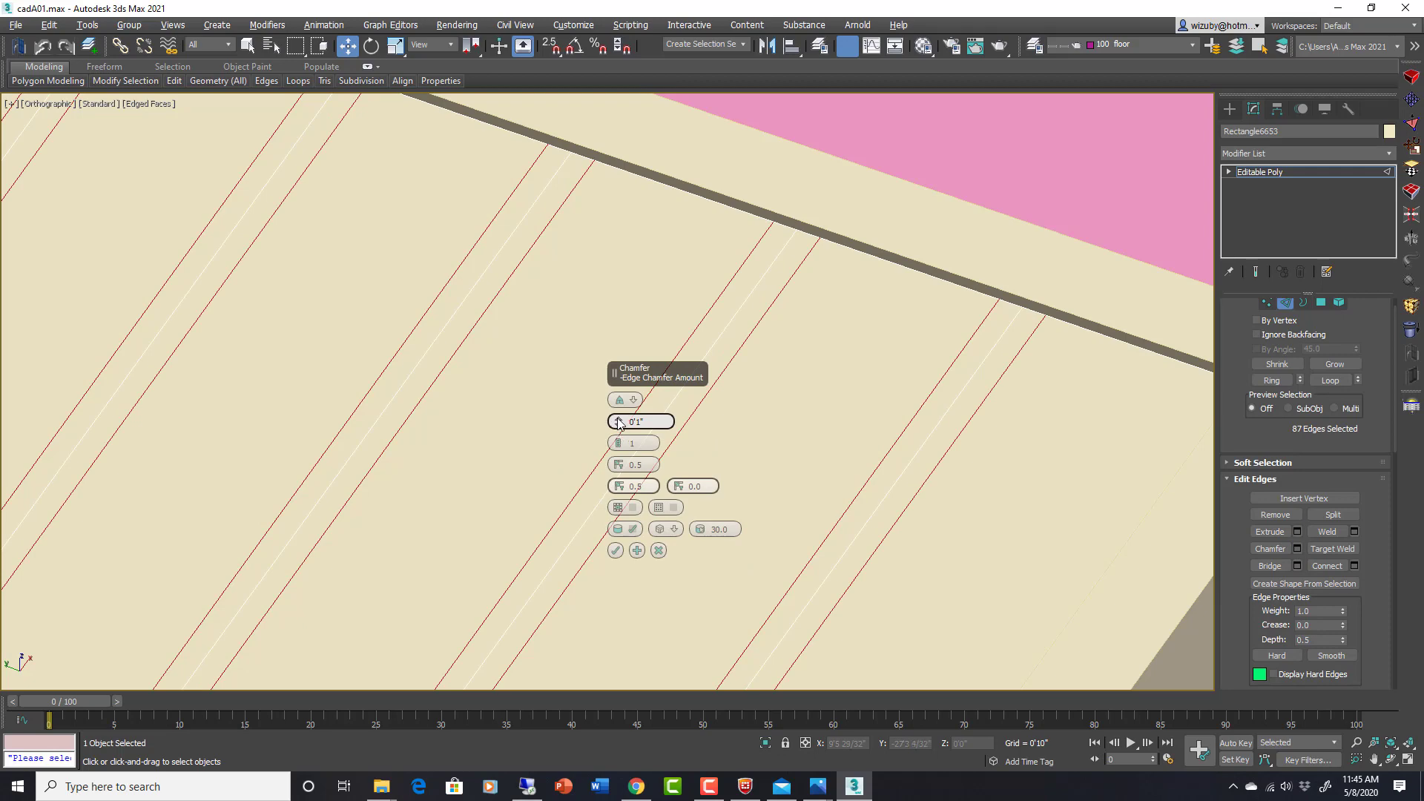
mouse_move(618, 422)
left_mouse_down()
mouse_move(616, 375)
mouse_move(613, 440)
left_mouse_up()
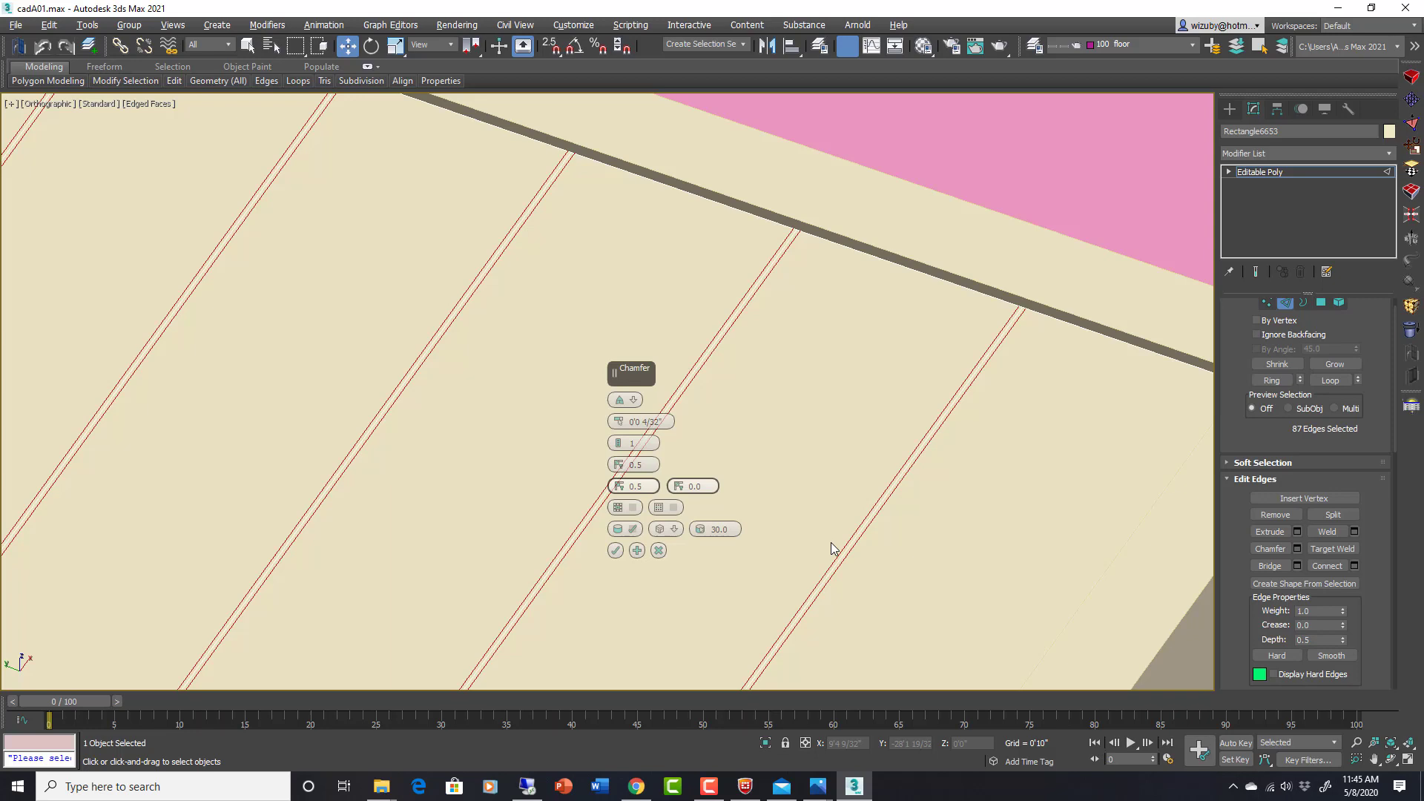
left_click(633, 509)
scroll(964, 385, "down", 5)
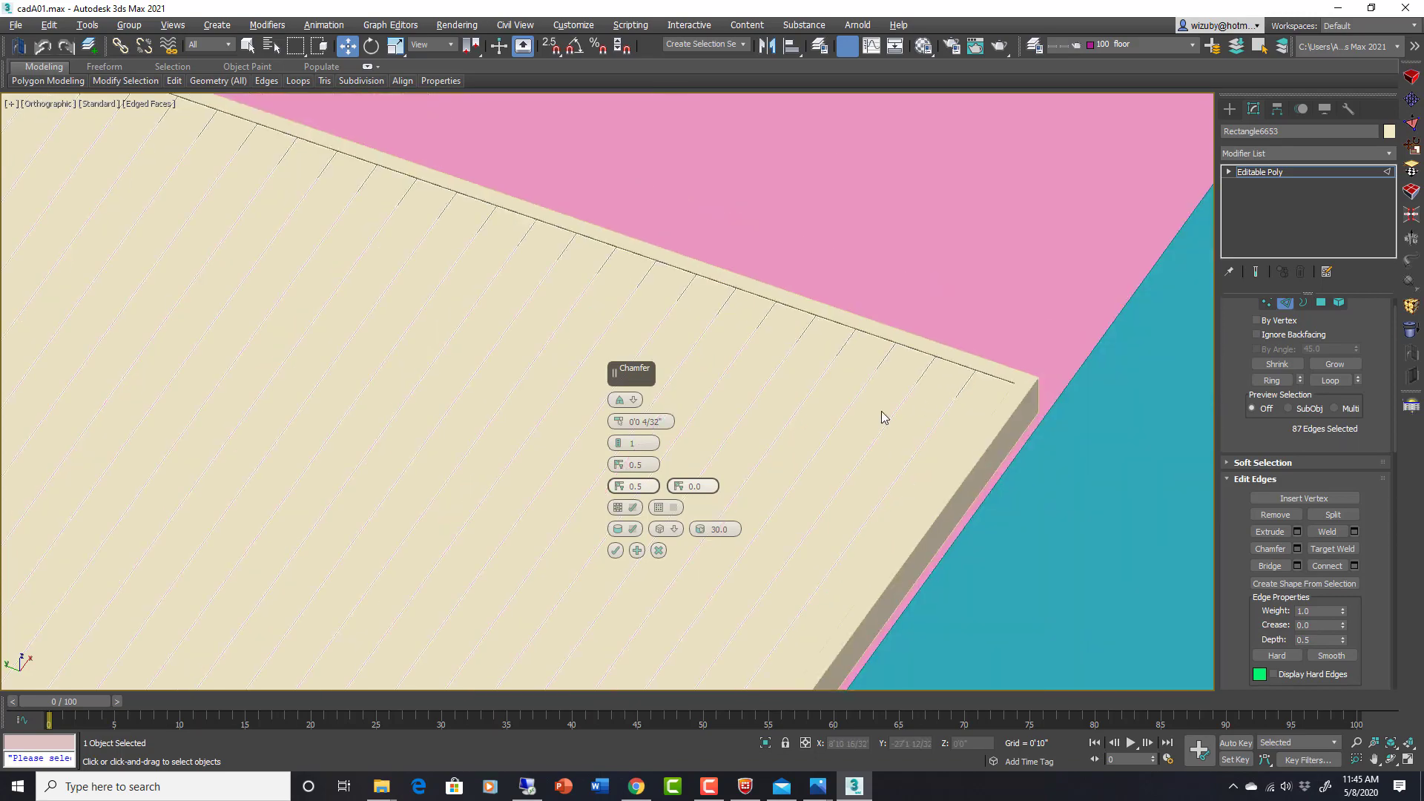
scroll(922, 412, "up", 3)
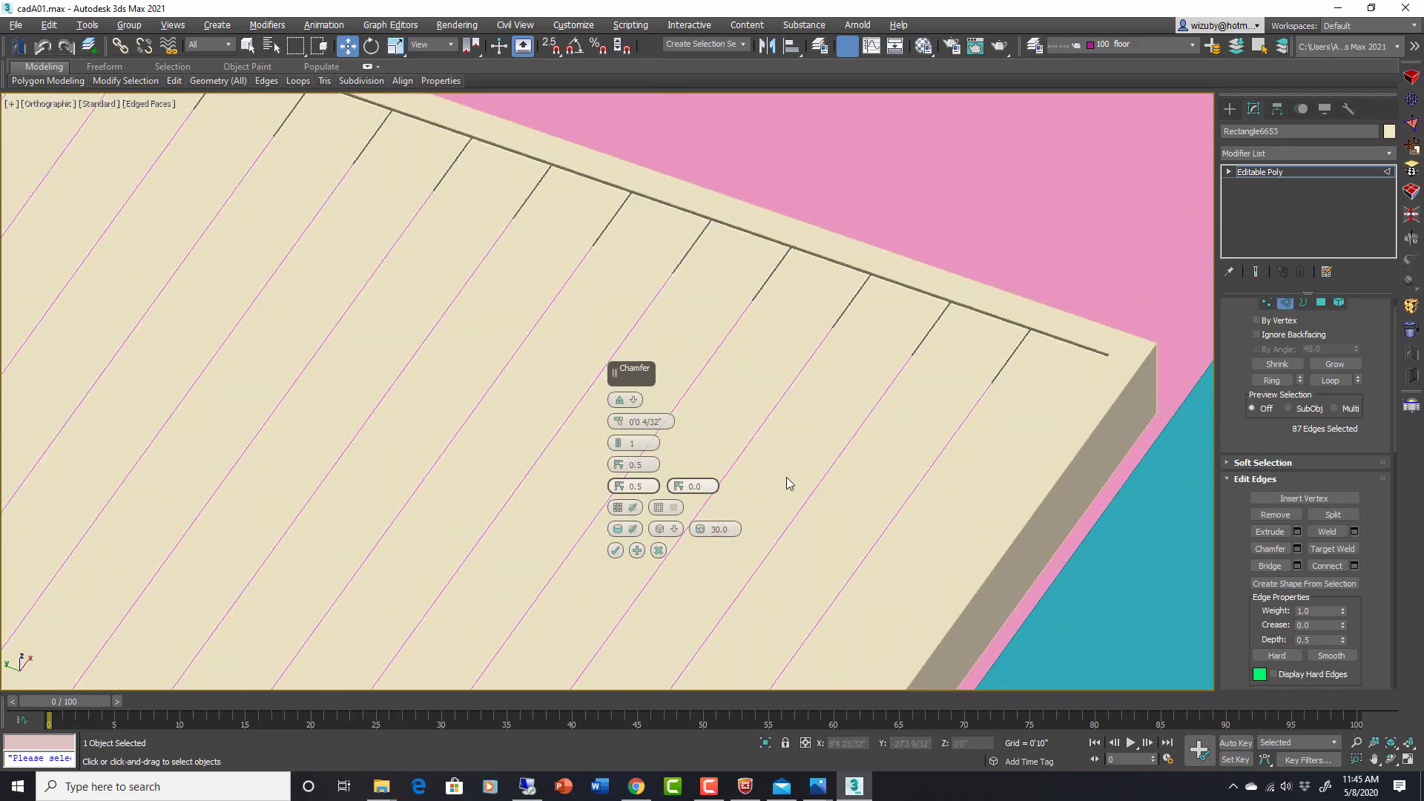
left_click(616, 551)
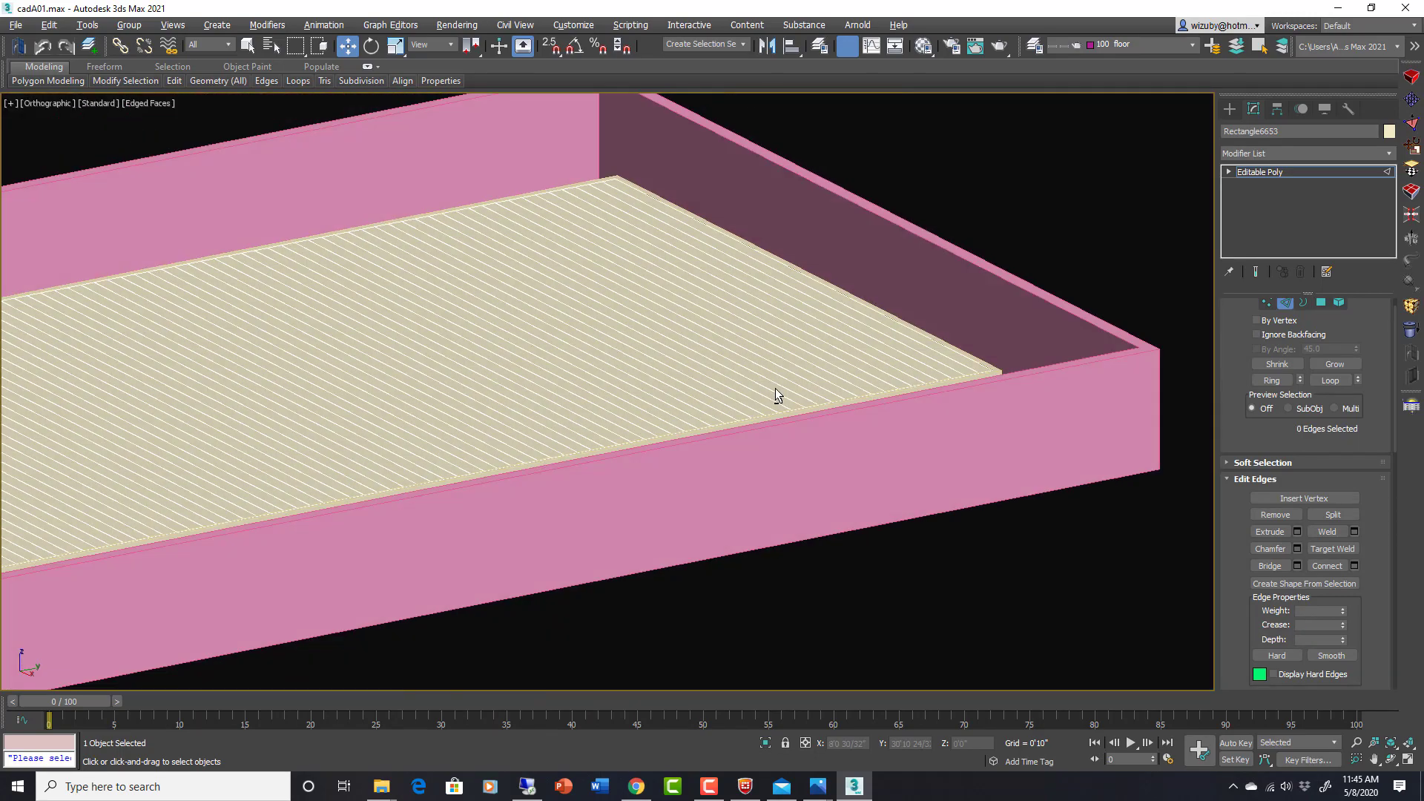
Examine the gaps between the planks at the frame's corner and exit edge editing on the floor surface.
middle_click_drag(776, 389, 1148, 286, "alt")
scroll(760, 512, "up", 8)
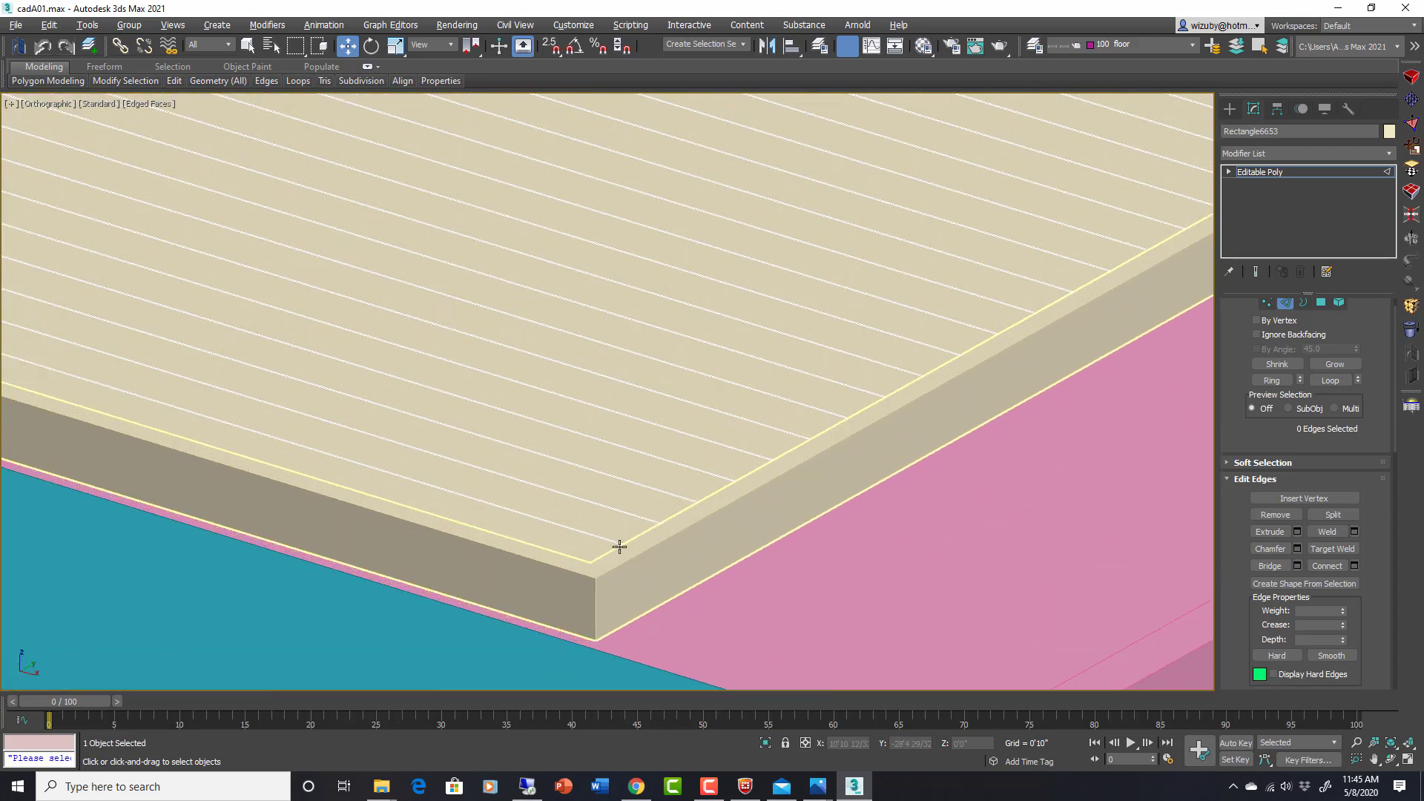
middle_click_drag(623, 521, 861, 452)
scroll(938, 496, "down", 3)
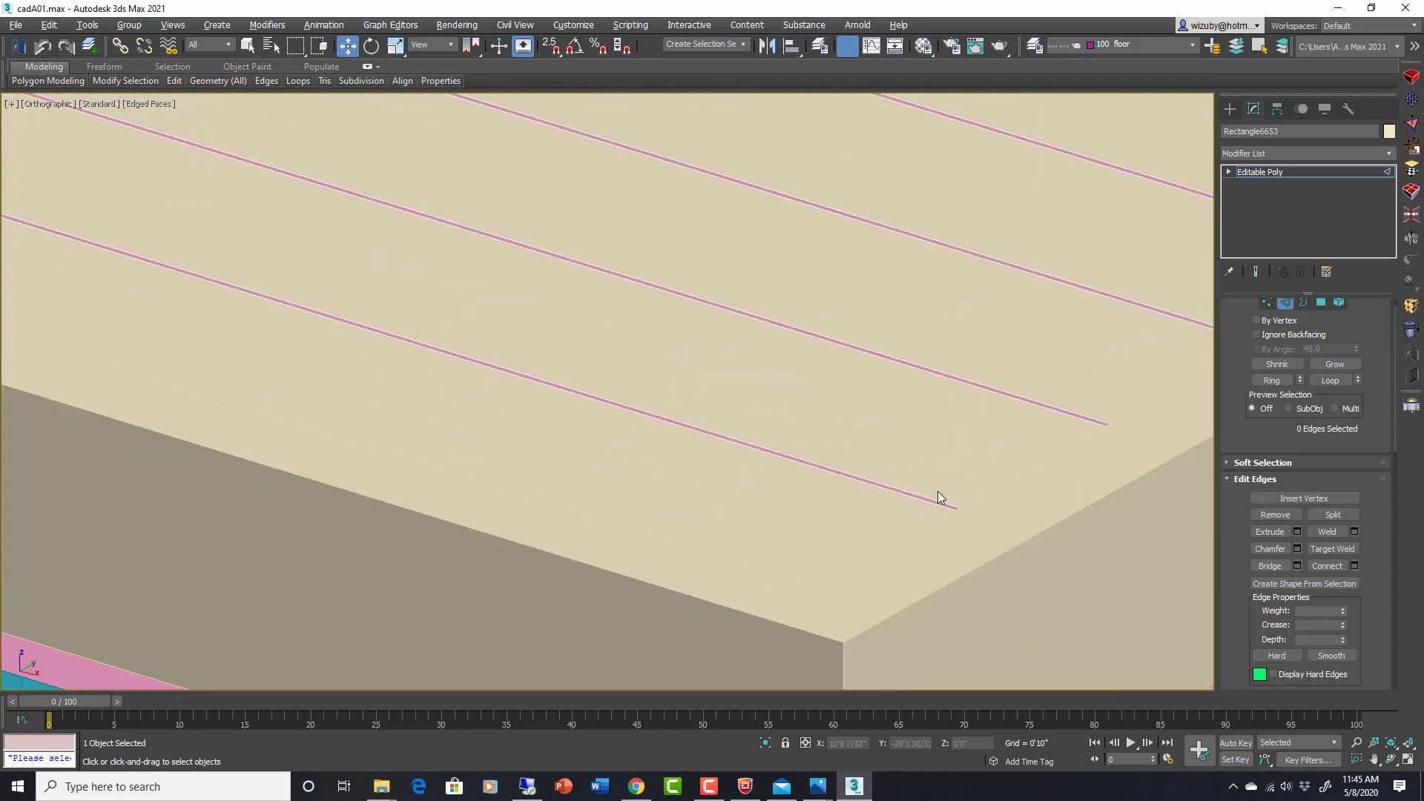
left_click(1287, 303)
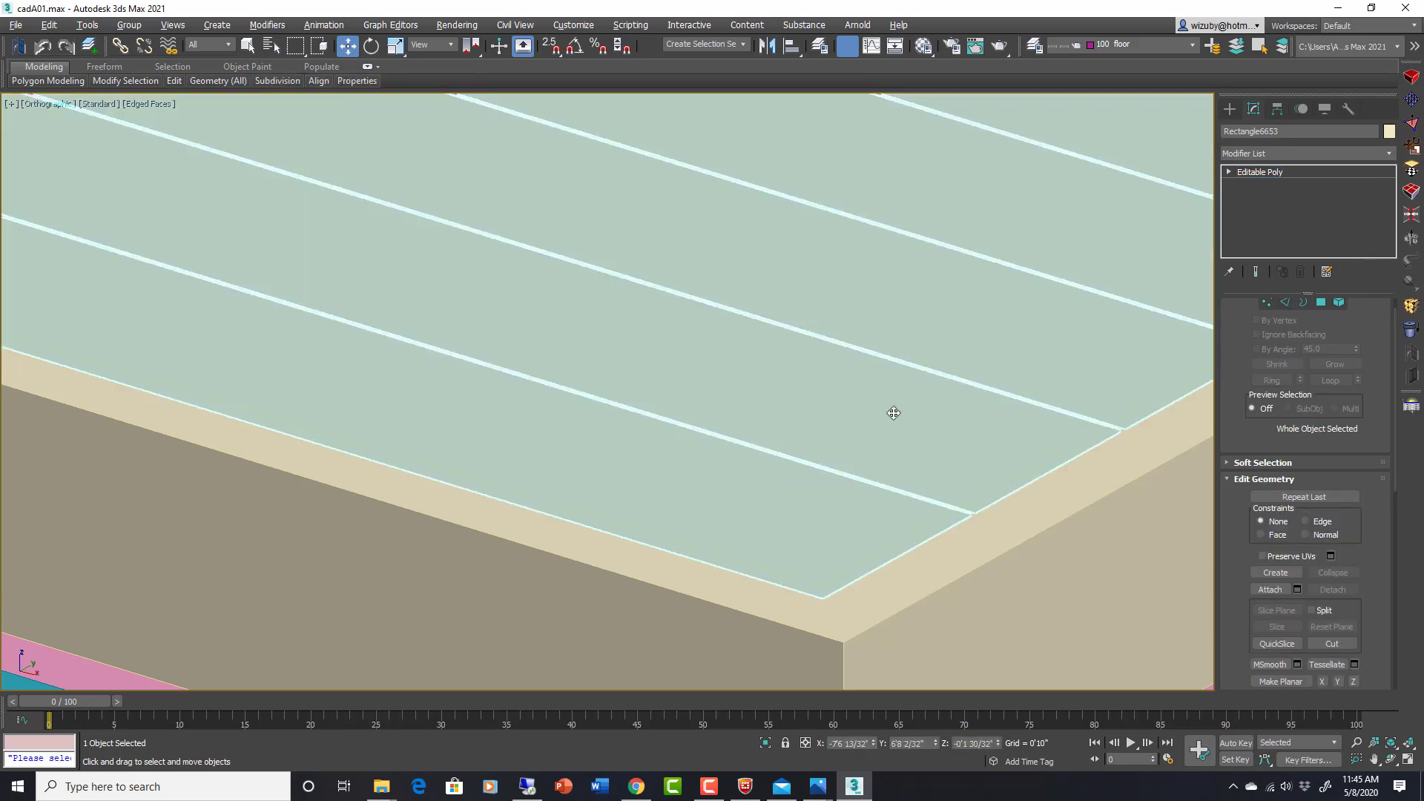
scroll(1017, 394, "down", 7)
middle_click_drag(1017, 394, 931, 489)
scroll(897, 489, "up", 3)
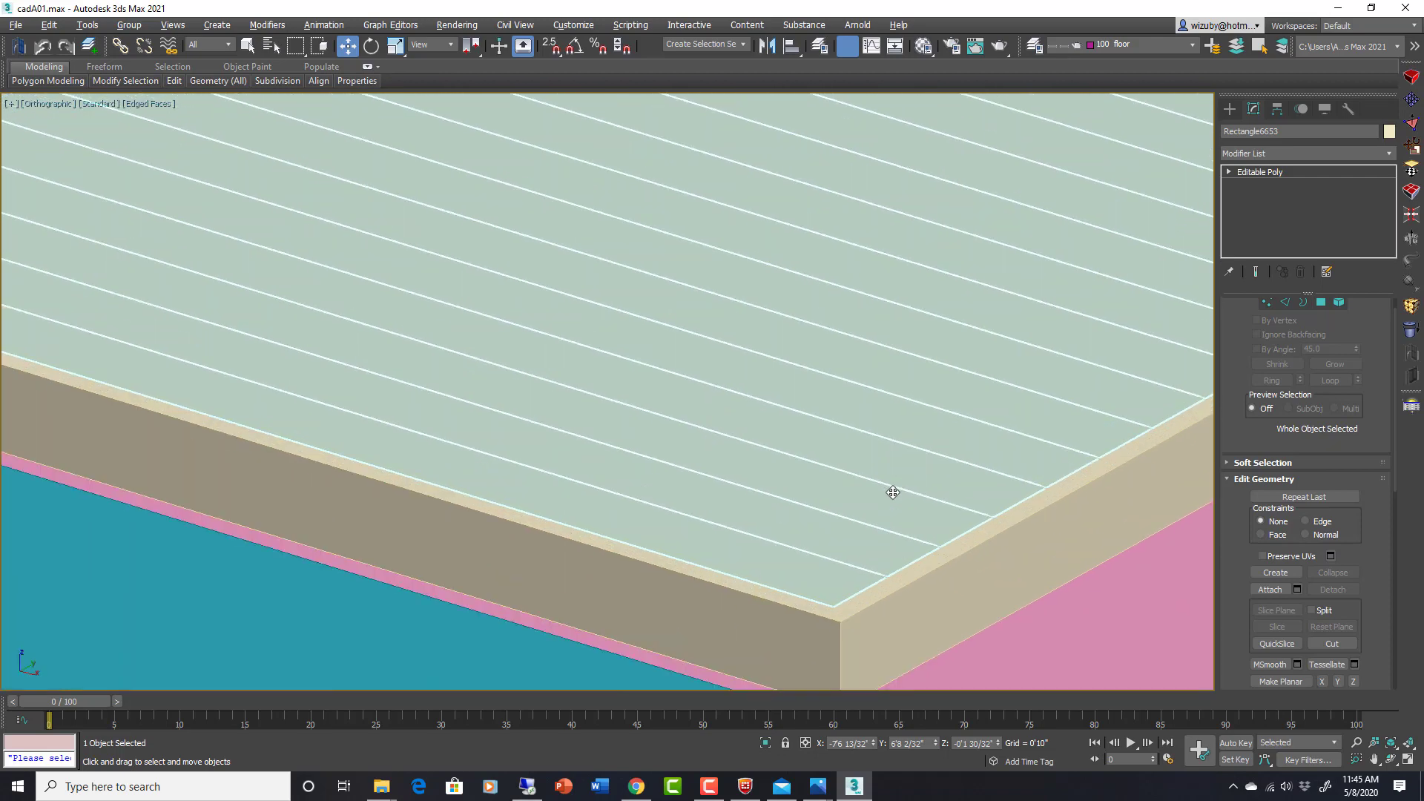
scroll(1058, 475, "up", 2)
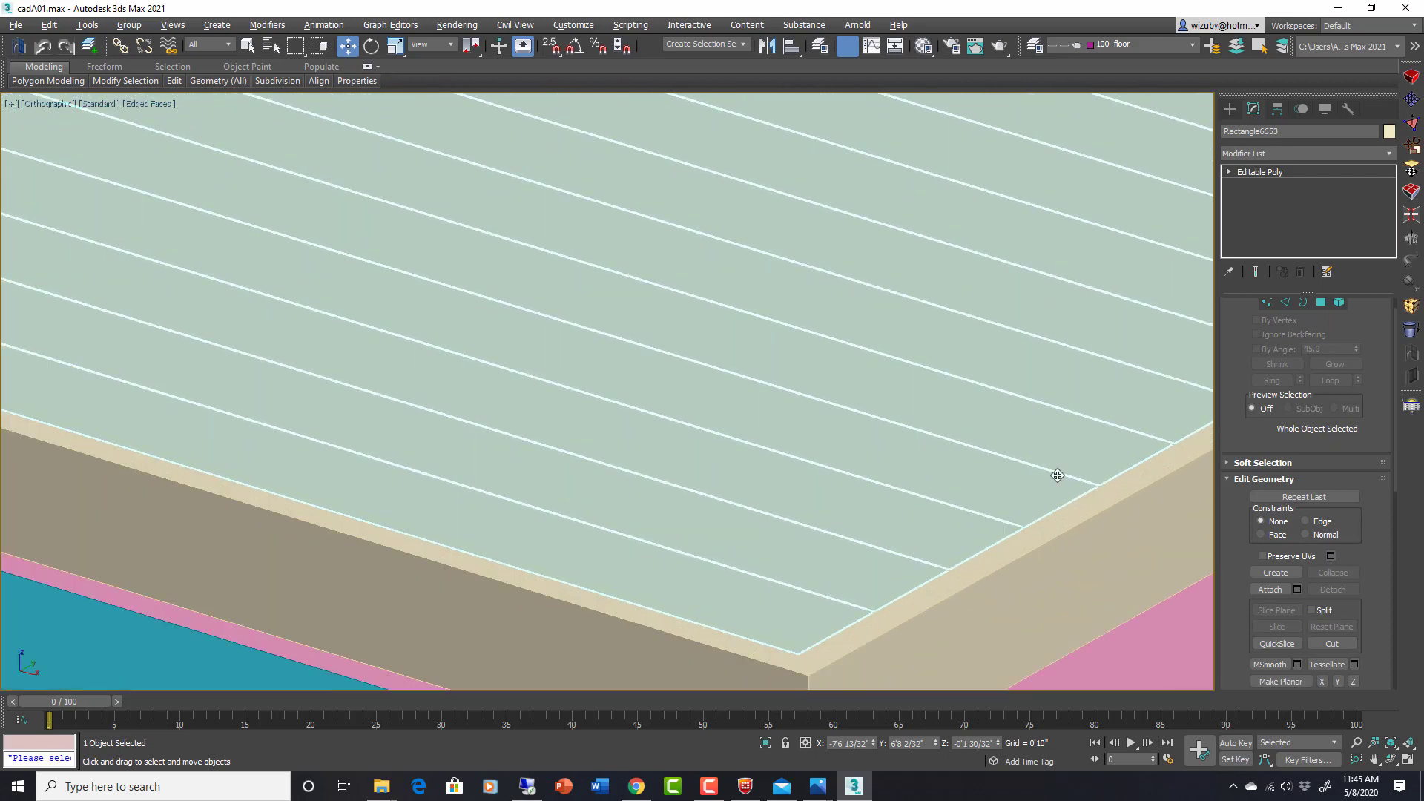
Add a Shell modifier to the floor surface with an outer amount of 0'1 5/32" to thicken the planks.
left_click(1389, 153)
left_click_drag(1392, 187, 1391, 248)
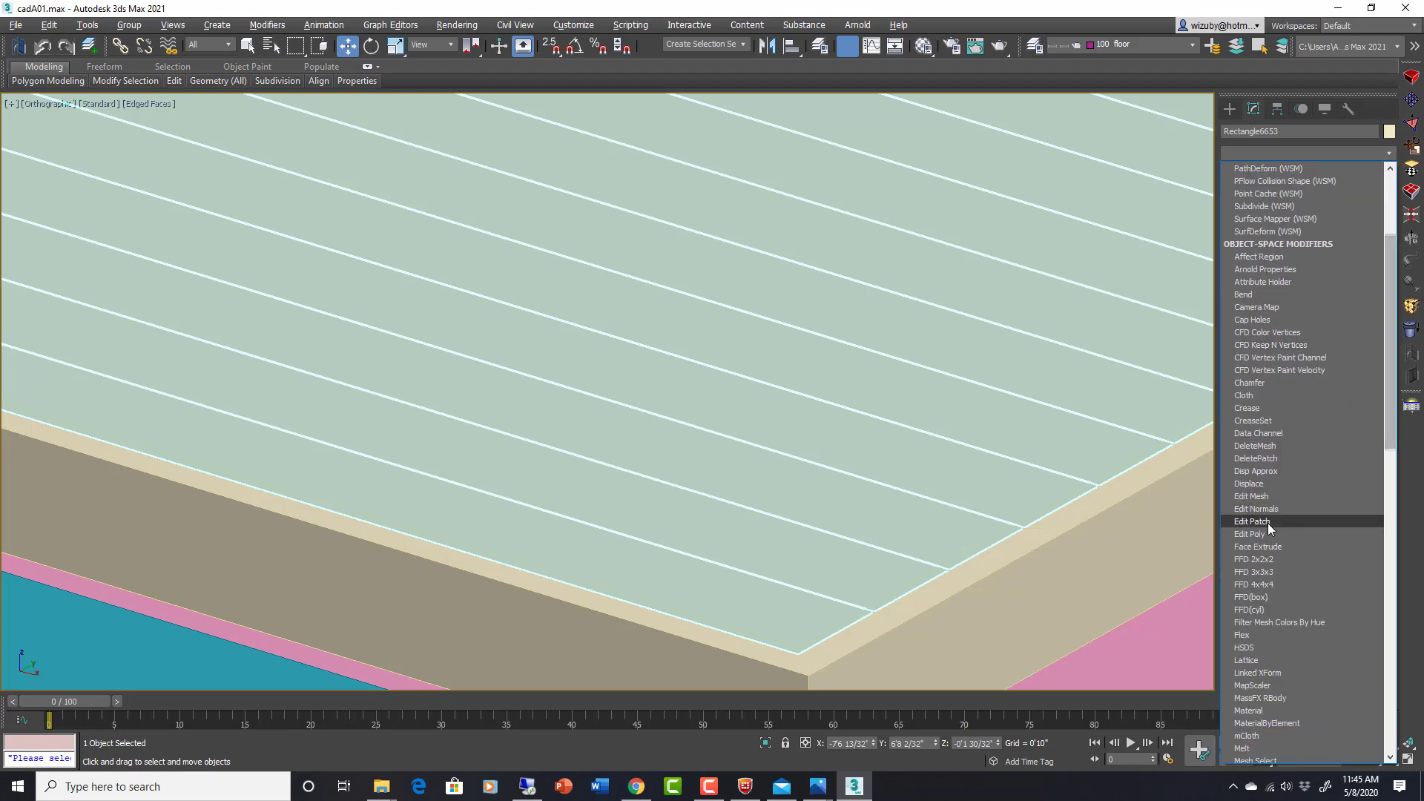
left_click_drag(1387, 423, 1388, 607)
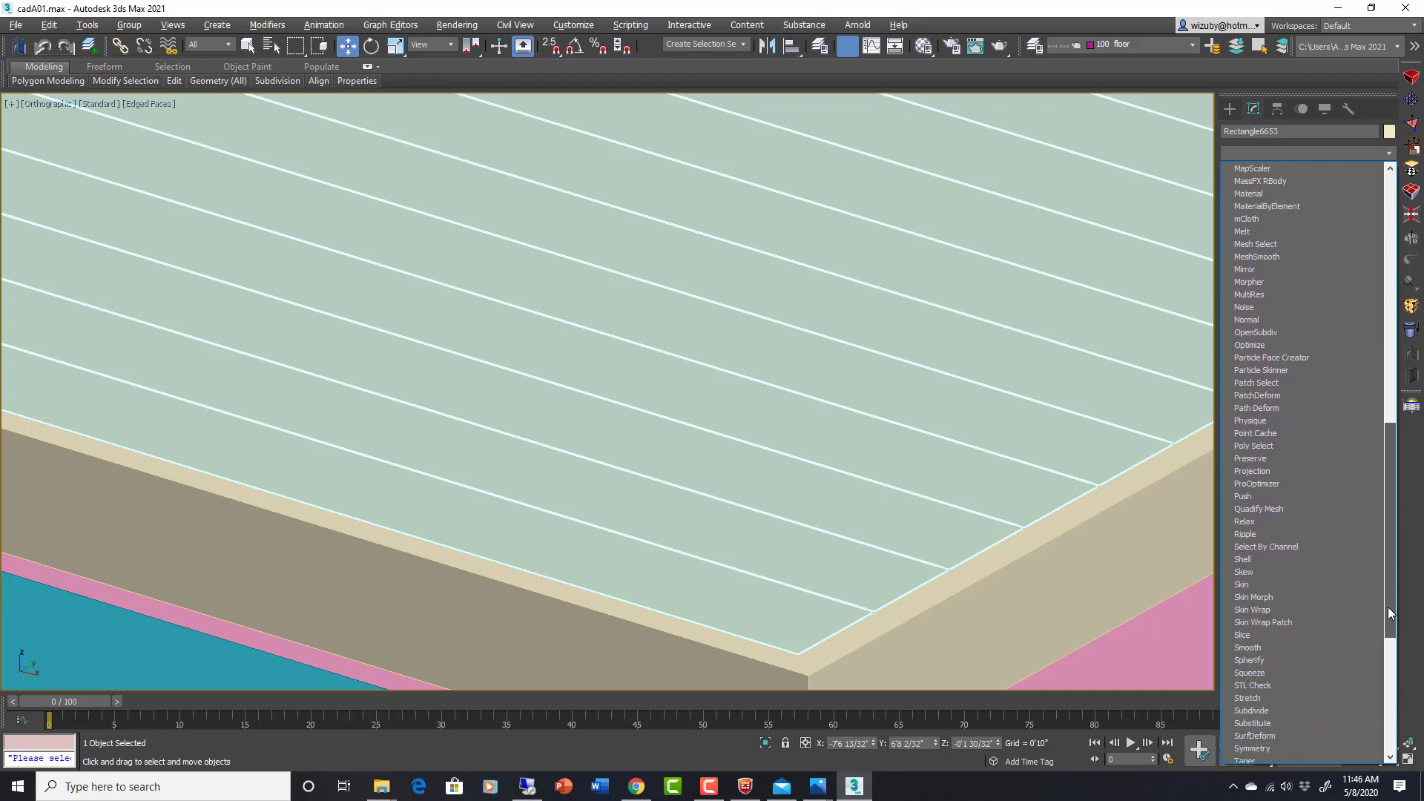
left_click(1248, 560)
scroll(1011, 499, "up", 4)
middle_click_drag(834, 506, 1042, 442)
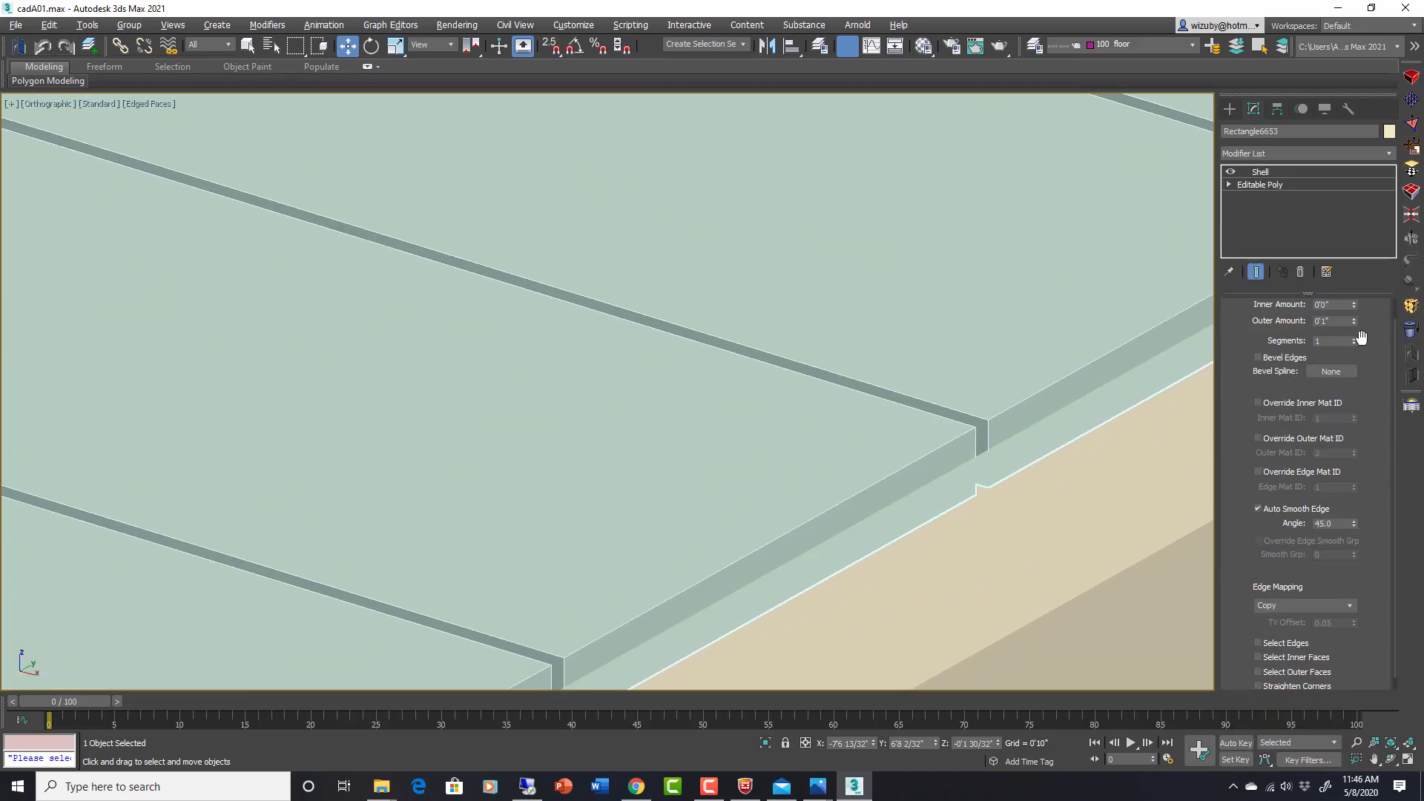
mouse_move(1354, 322)
left_mouse_down()
mouse_move(1353, 275)
mouse_move(1352, 307)
left_mouse_up()
scroll(916, 407, "down", 4)
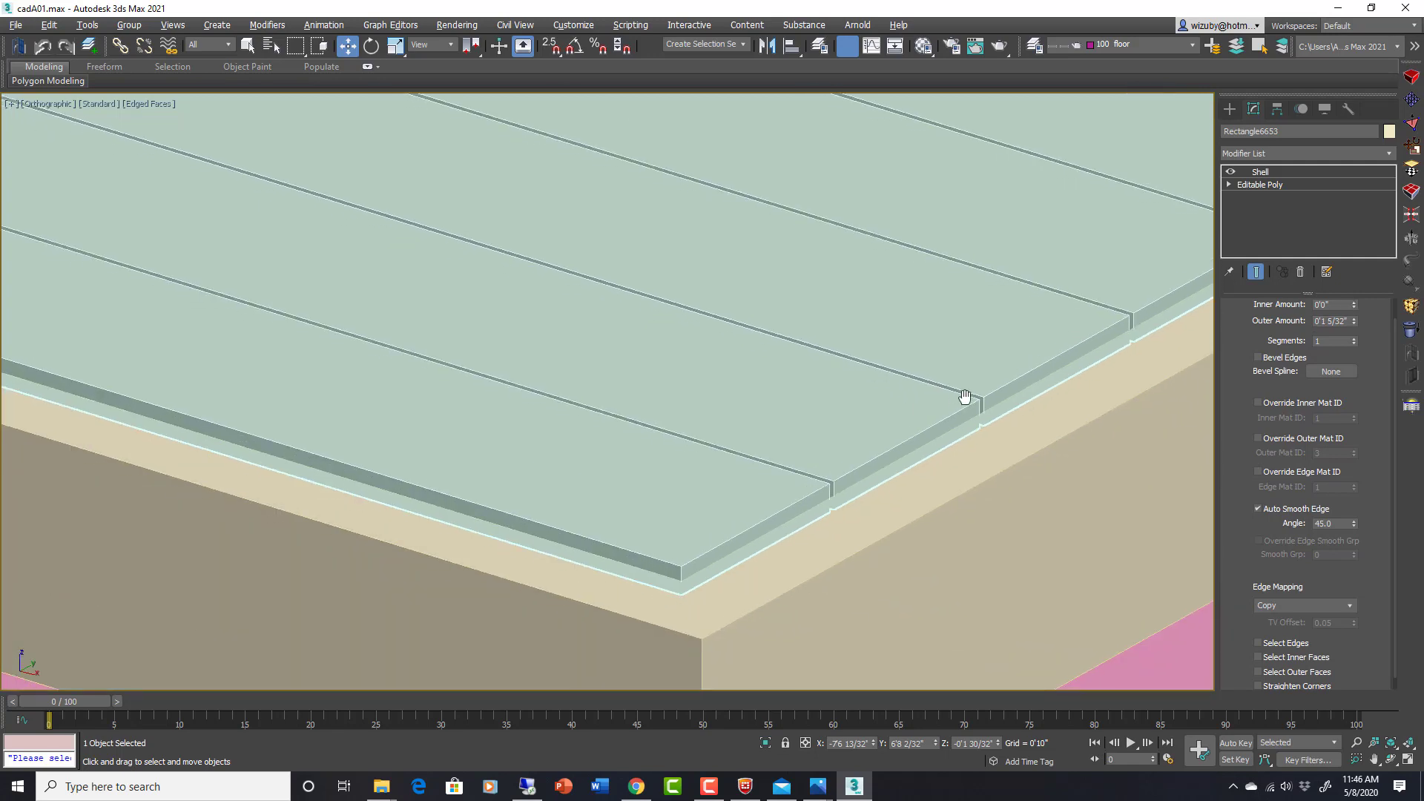
Lower the thickened planks by about 0'0 15/32" into the edge frame and deselect them.
left_click_drag(918, 394, 925, 400)
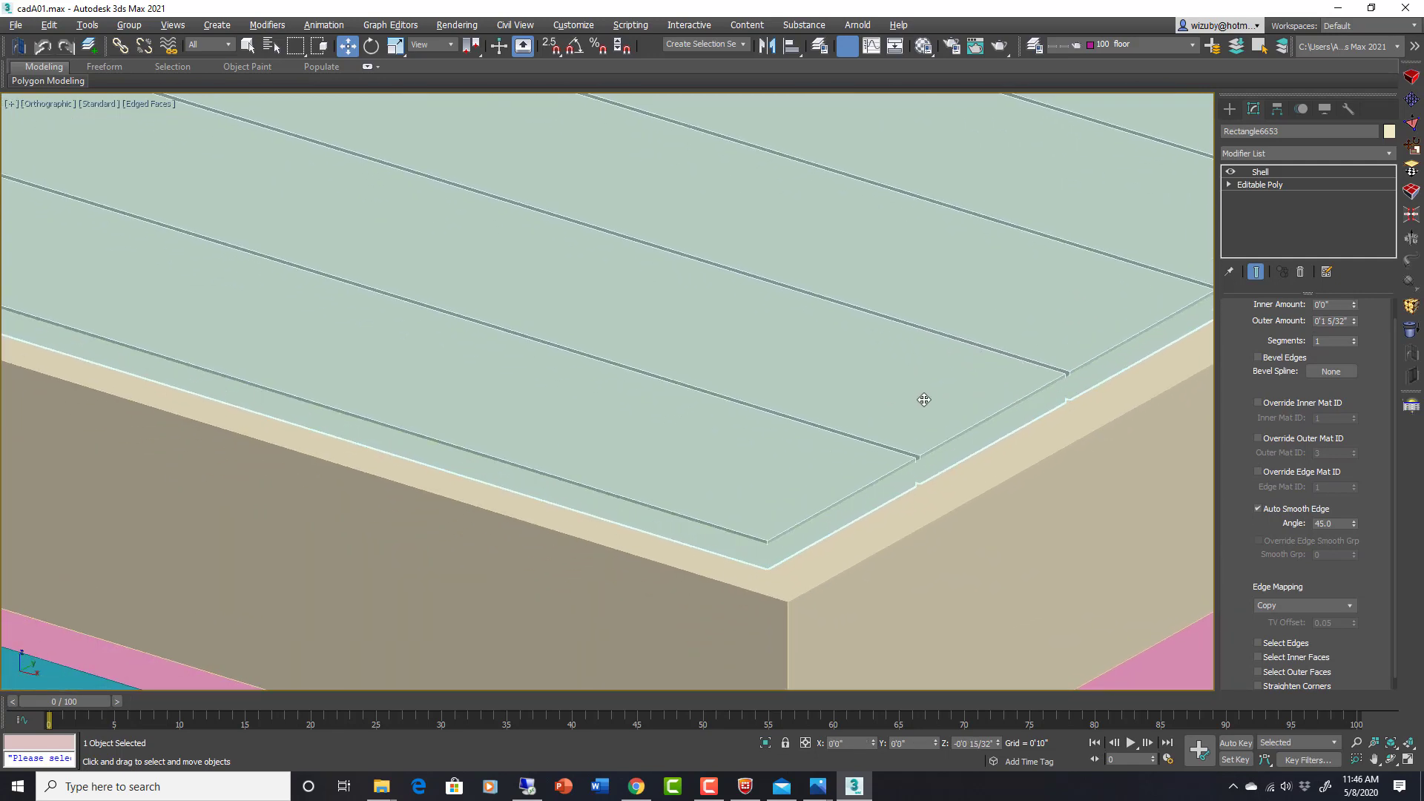
scroll(989, 378, "down", 6)
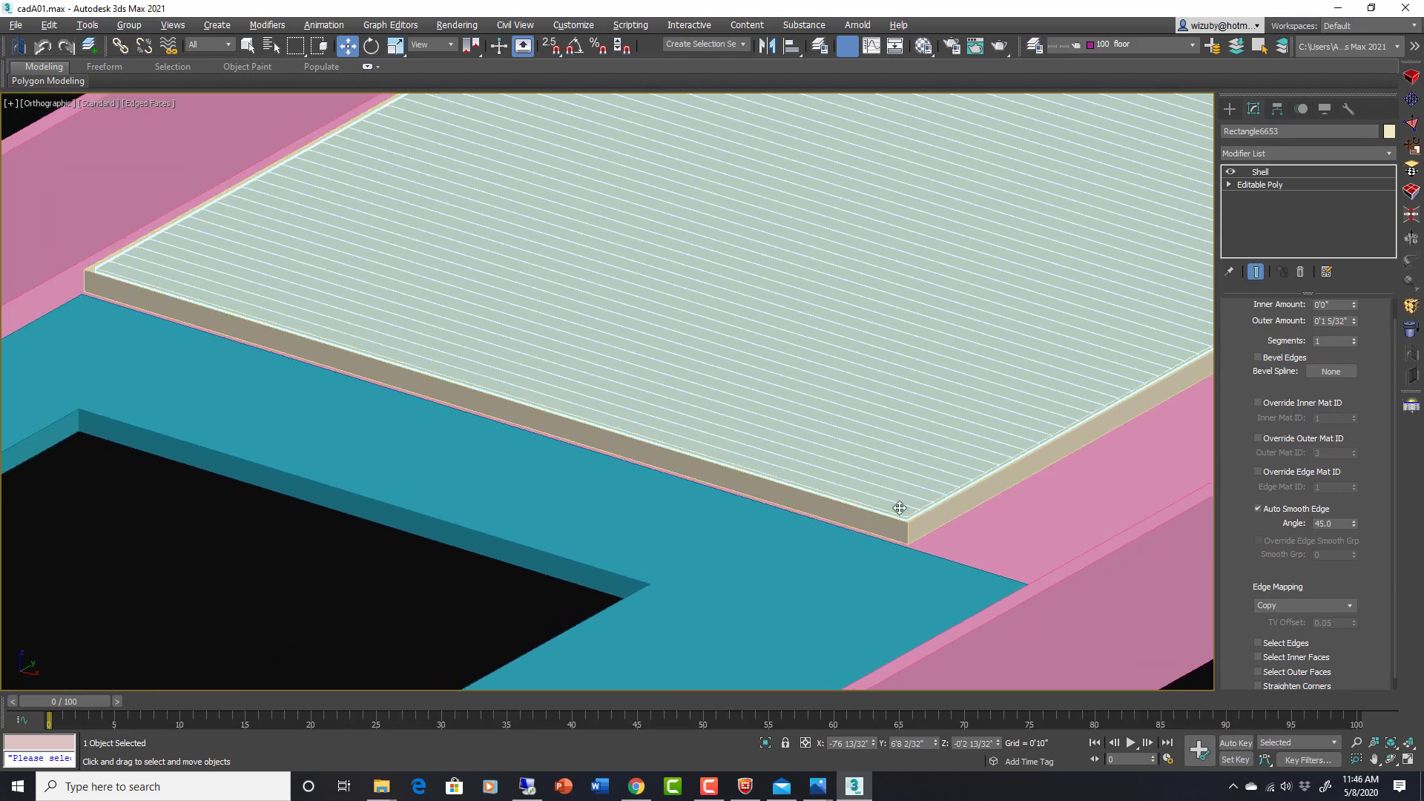
scroll(1033, 604, "down", 8)
left_click(1033, 604)
scroll(910, 480, "up", 8)
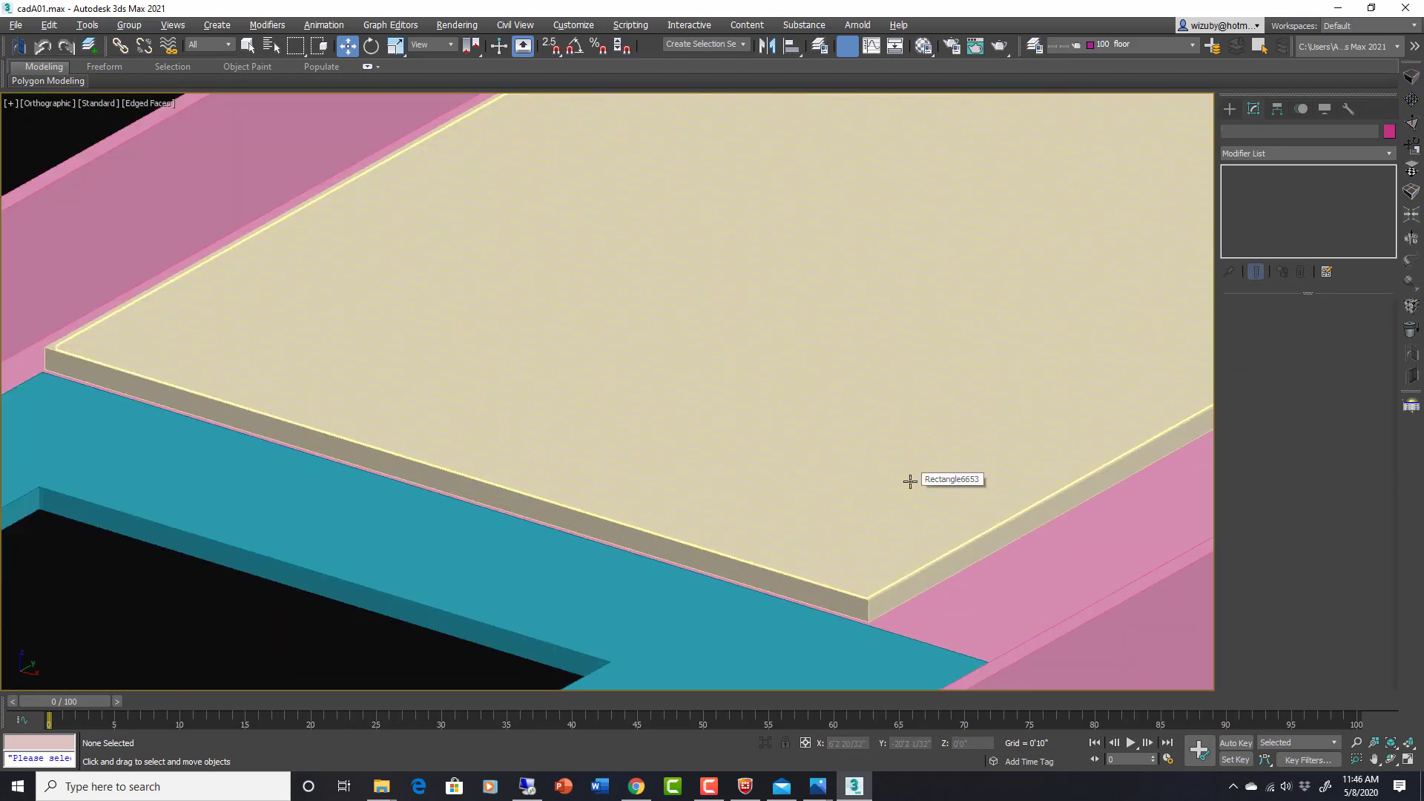
Turn off the edged-faces display and examine how the planks sit inside the edge frame from several angles.
key("F4")
left_click(910, 482)
scroll(910, 482, "down", 6)
mouse_move(910, 482)
middle_mouse_down("alt")
mouse_move(906, 511)
mouse_move(987, 519)
middle_mouse_up("alt")
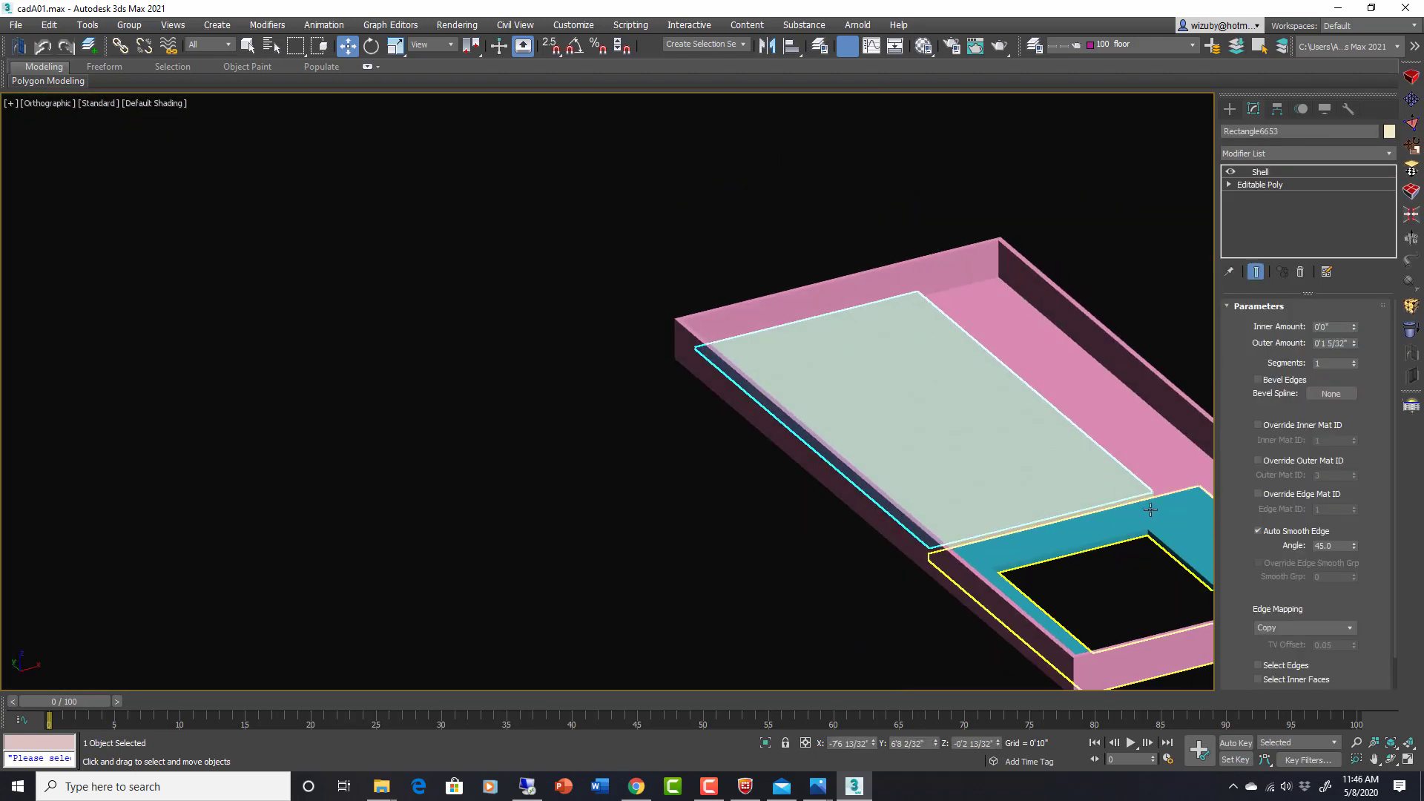
scroll(1150, 509, "up", 4)
left_click(1138, 461)
scroll(1084, 458, "down", 2)
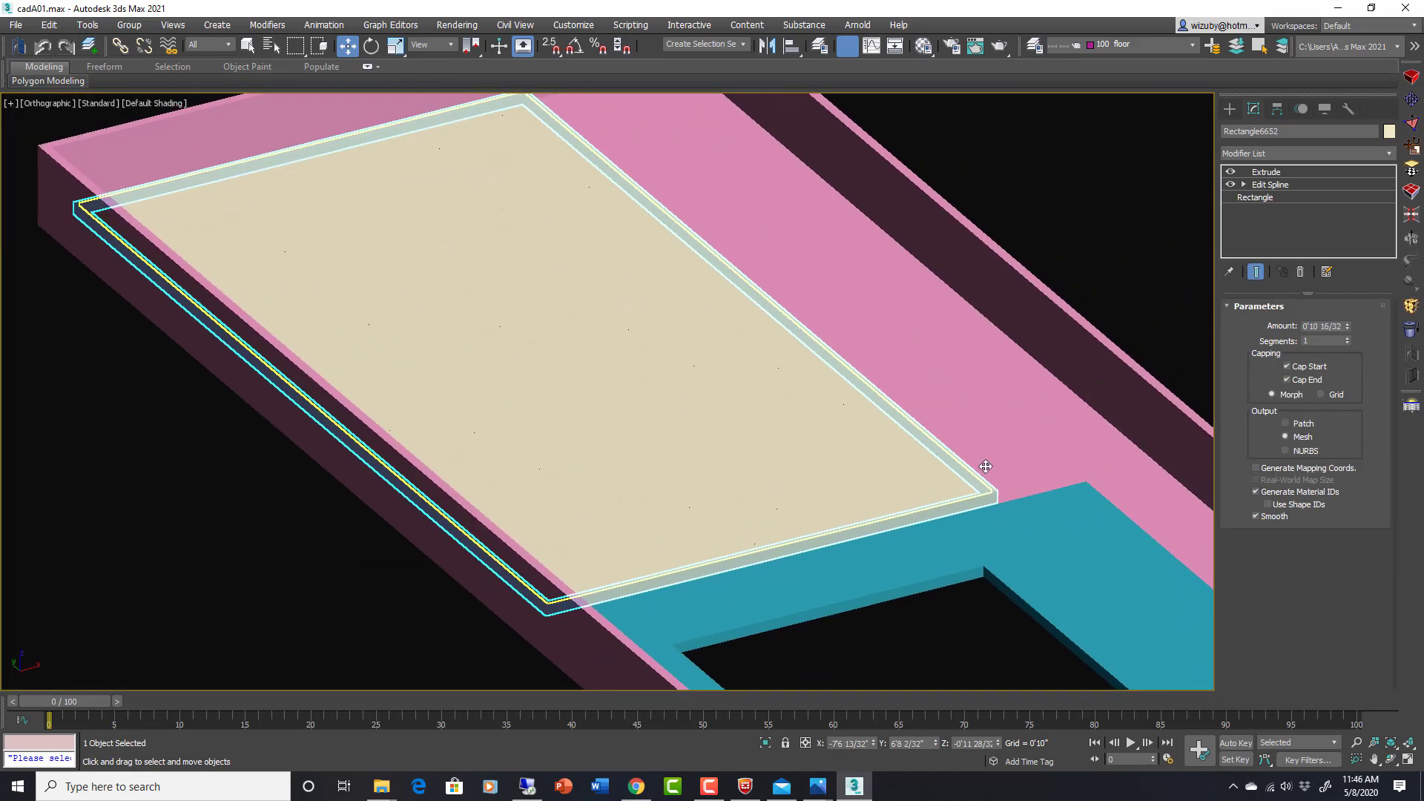
left_click(1151, 328)
scroll(954, 495, "up", 5)
left_click(1007, 490)
scroll(1007, 490, "down", 4)
middle_click_drag(1007, 491, 629, 461, "alt")
scroll(618, 469, "up", 4)
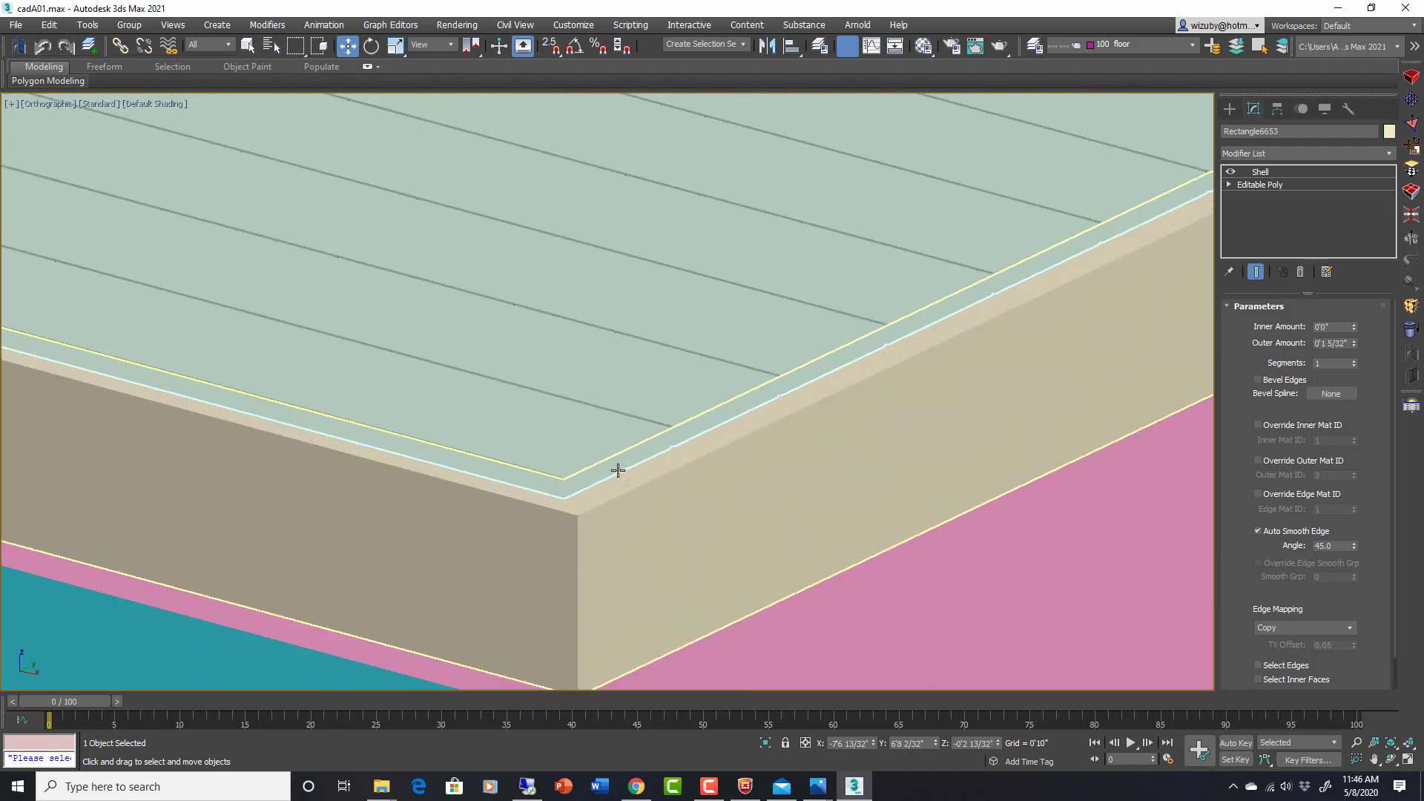
scroll(597, 438, "up", 2)
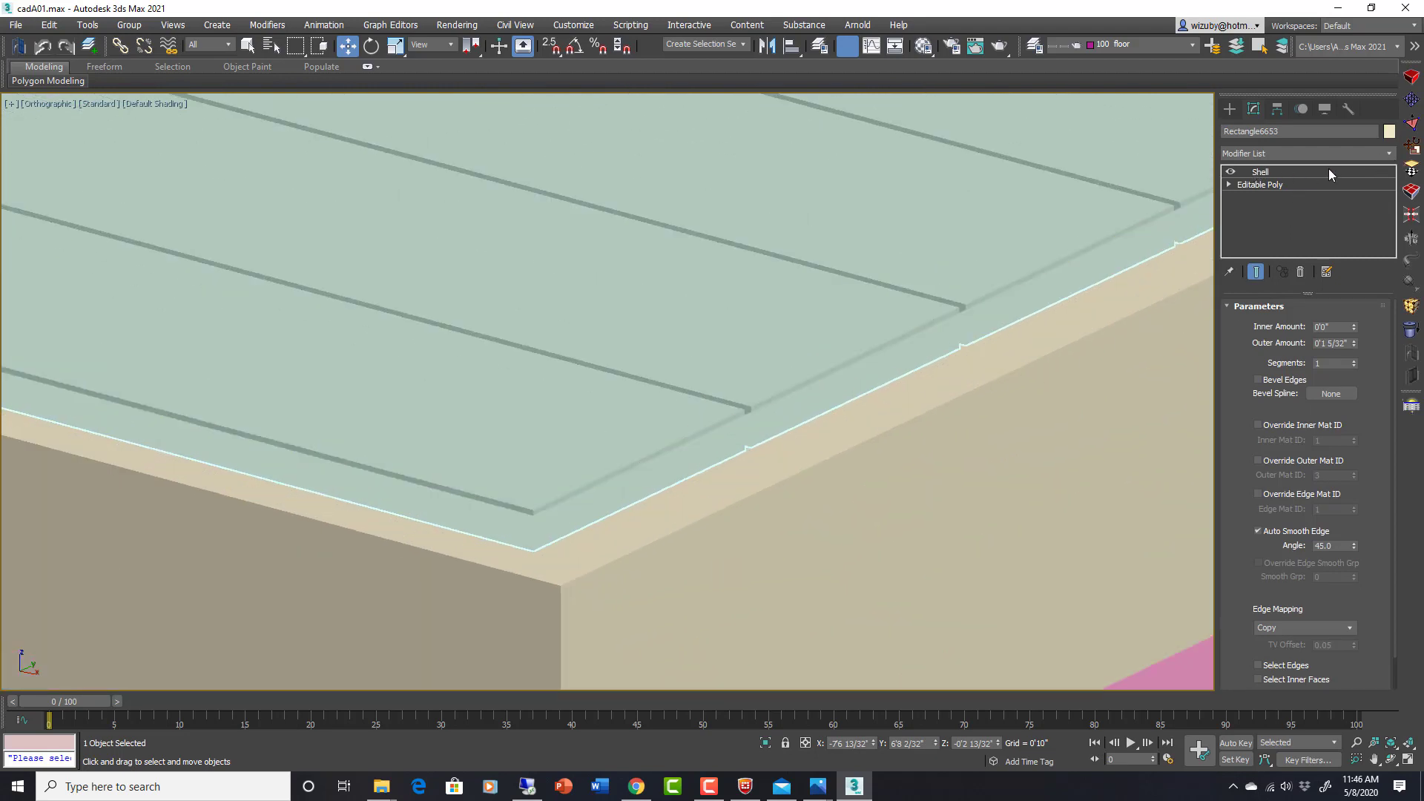
Add a Chamfer modifier above the planks' Shell and reduce its amount to 0'0 11/32".
left_click(1391, 154)
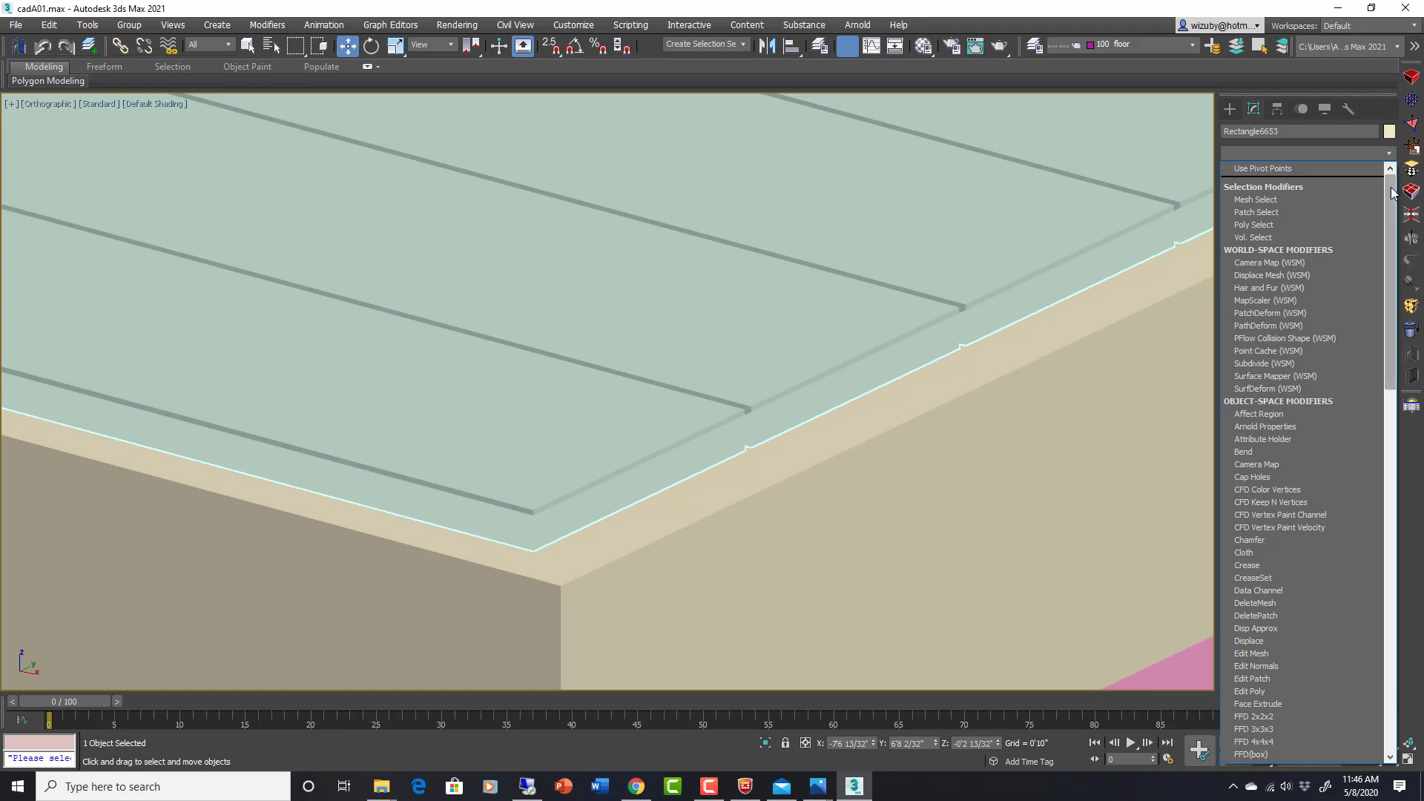
scroll(1390, 280, "down", 1)
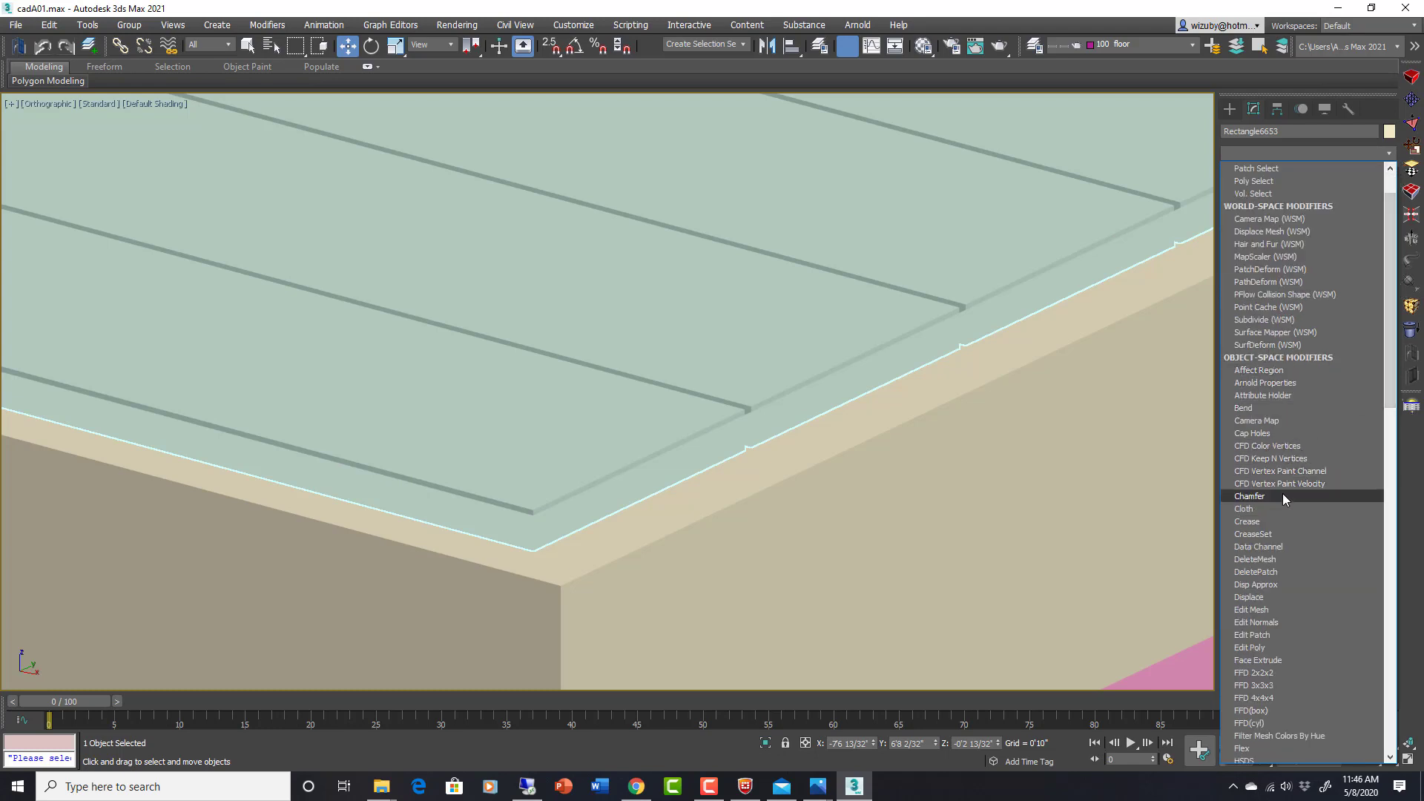
left_click(1250, 496)
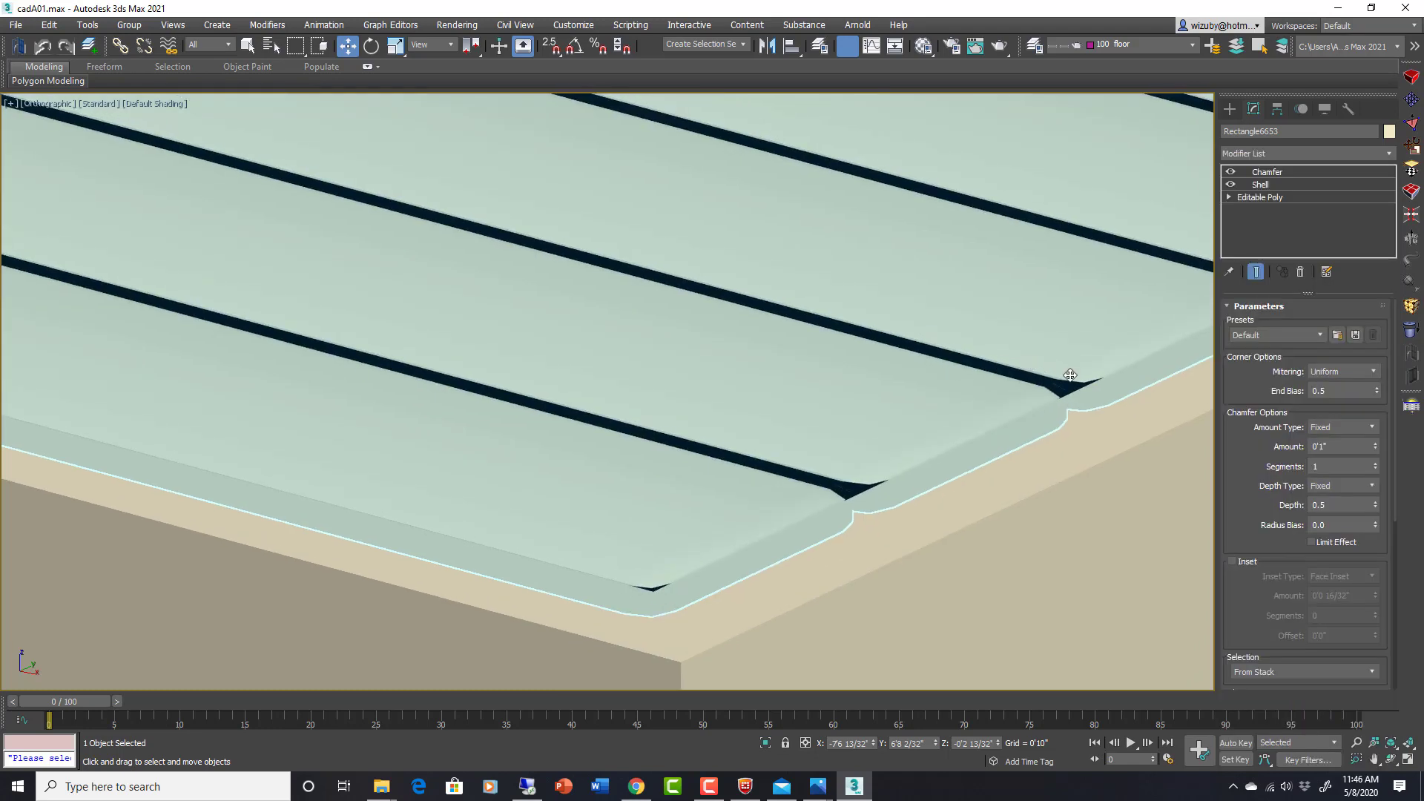
scroll(1072, 375, "up", 2)
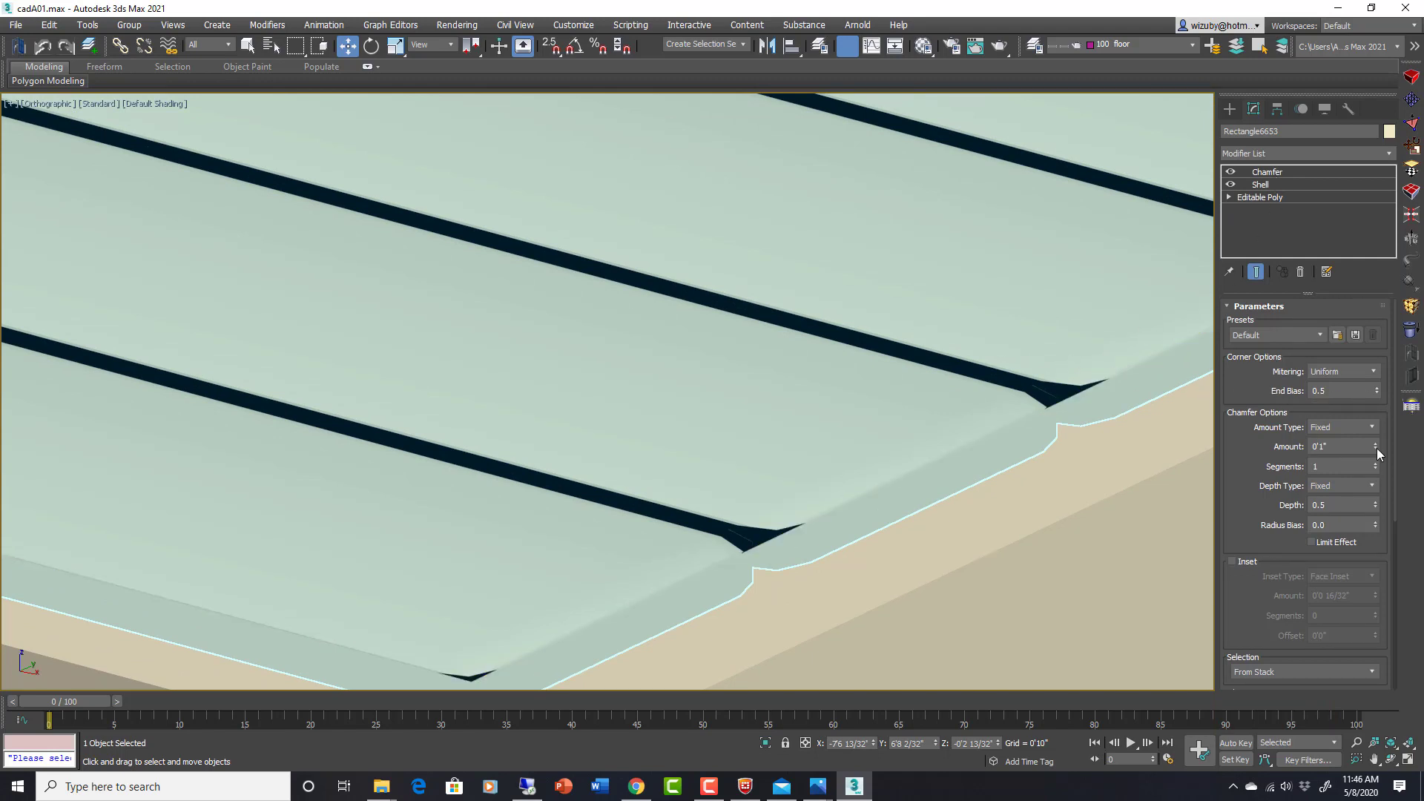
left_click_drag(1376, 446, 1365, 514)
scroll(671, 471, "up", 2)
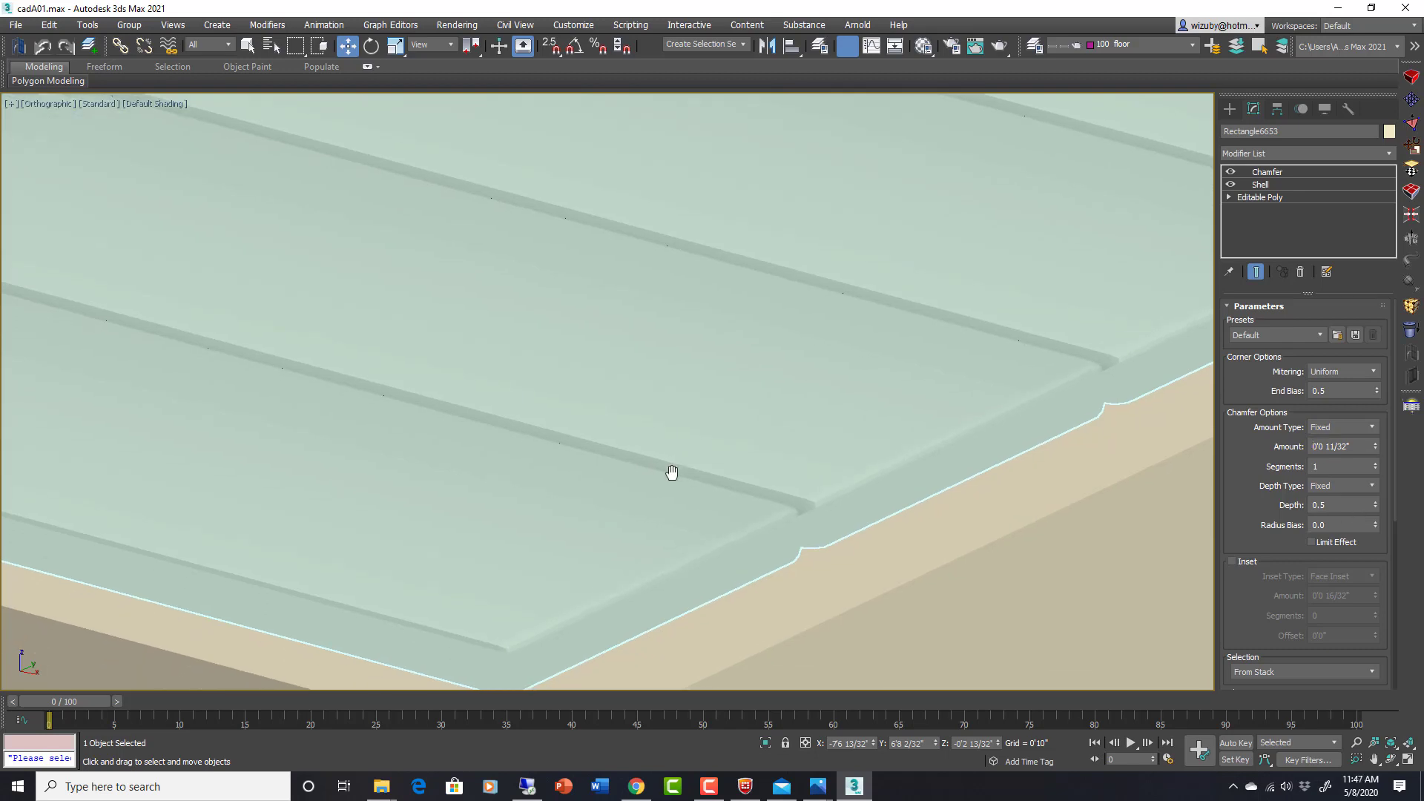
Apply the HardEdge preset to the planks' chamfer and check the plank-end corners with and without edged faces.
key("F4")
scroll(829, 458, "up", 3)
scroll(972, 445, "down", 3)
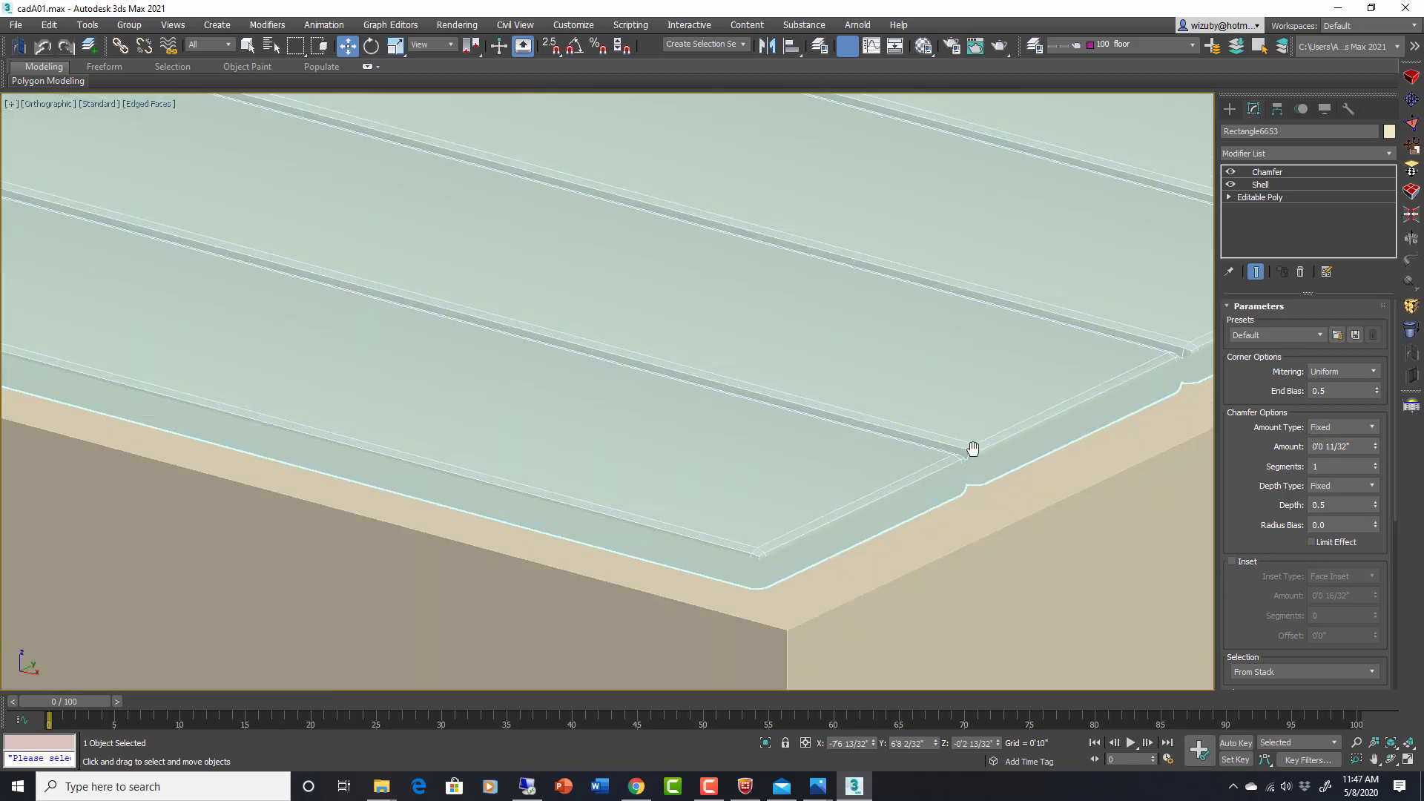
scroll(957, 449, "up", 3)
left_click(1320, 337)
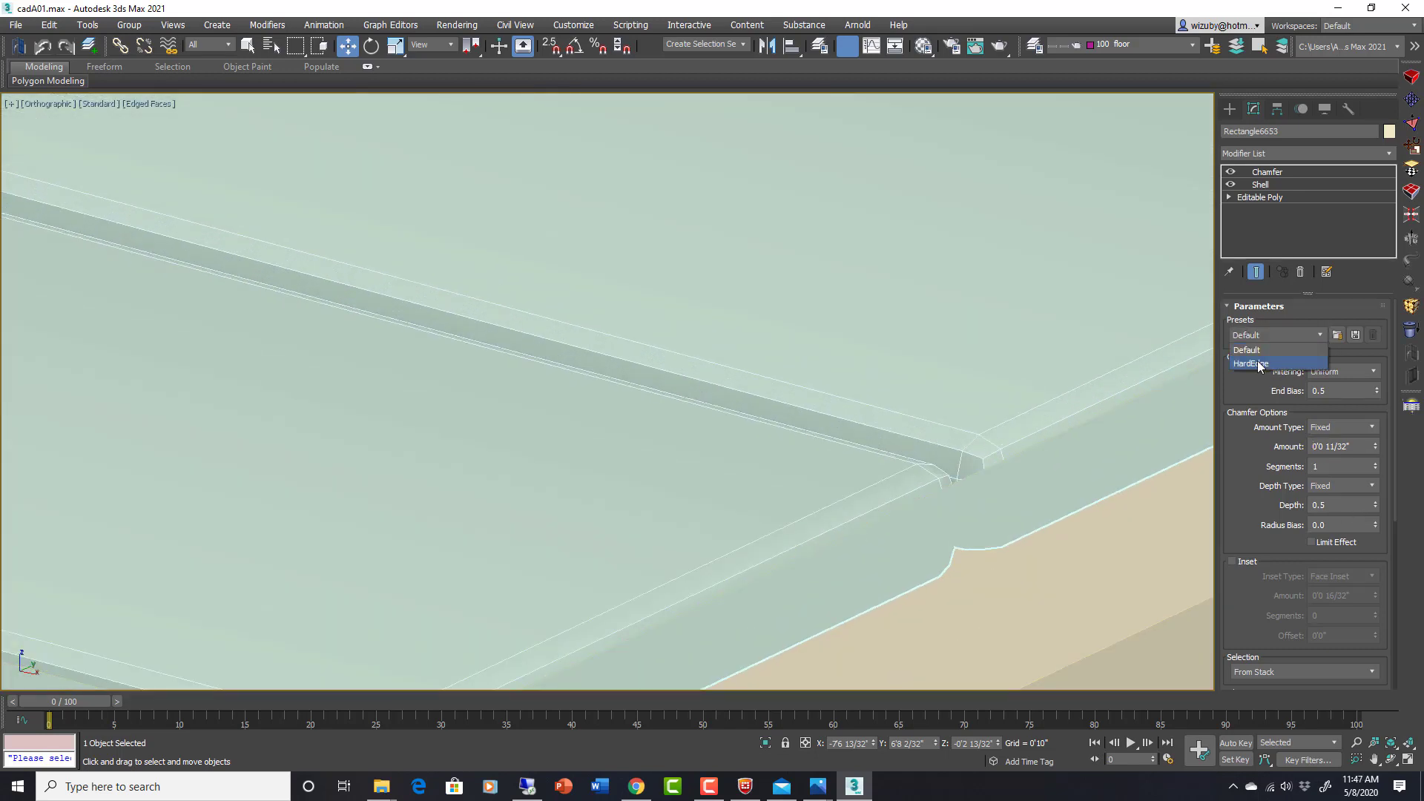
left_click(1259, 364)
scroll(972, 438, "up", 1)
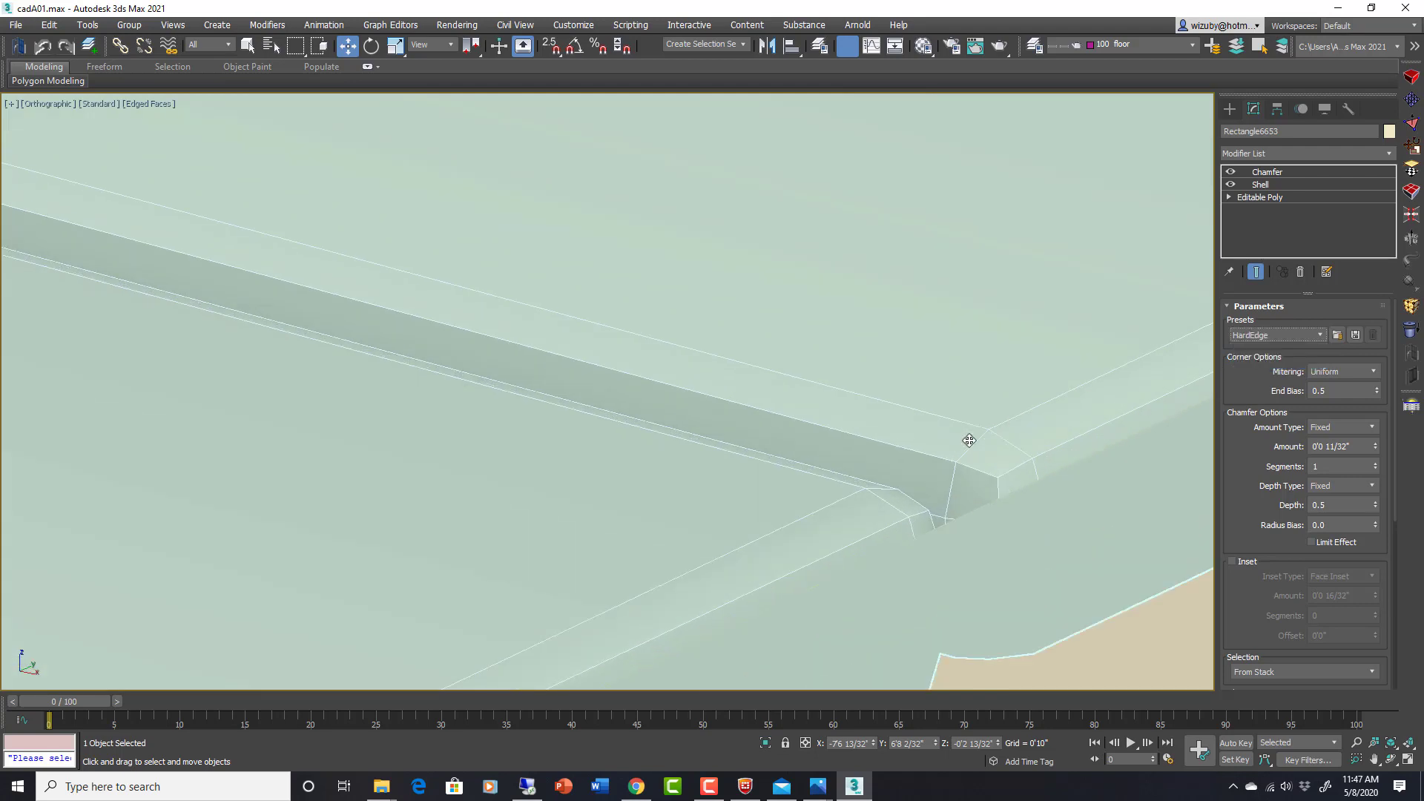
scroll(973, 450, "down", 1)
key("F4")
scroll(1001, 460, "up", 3)
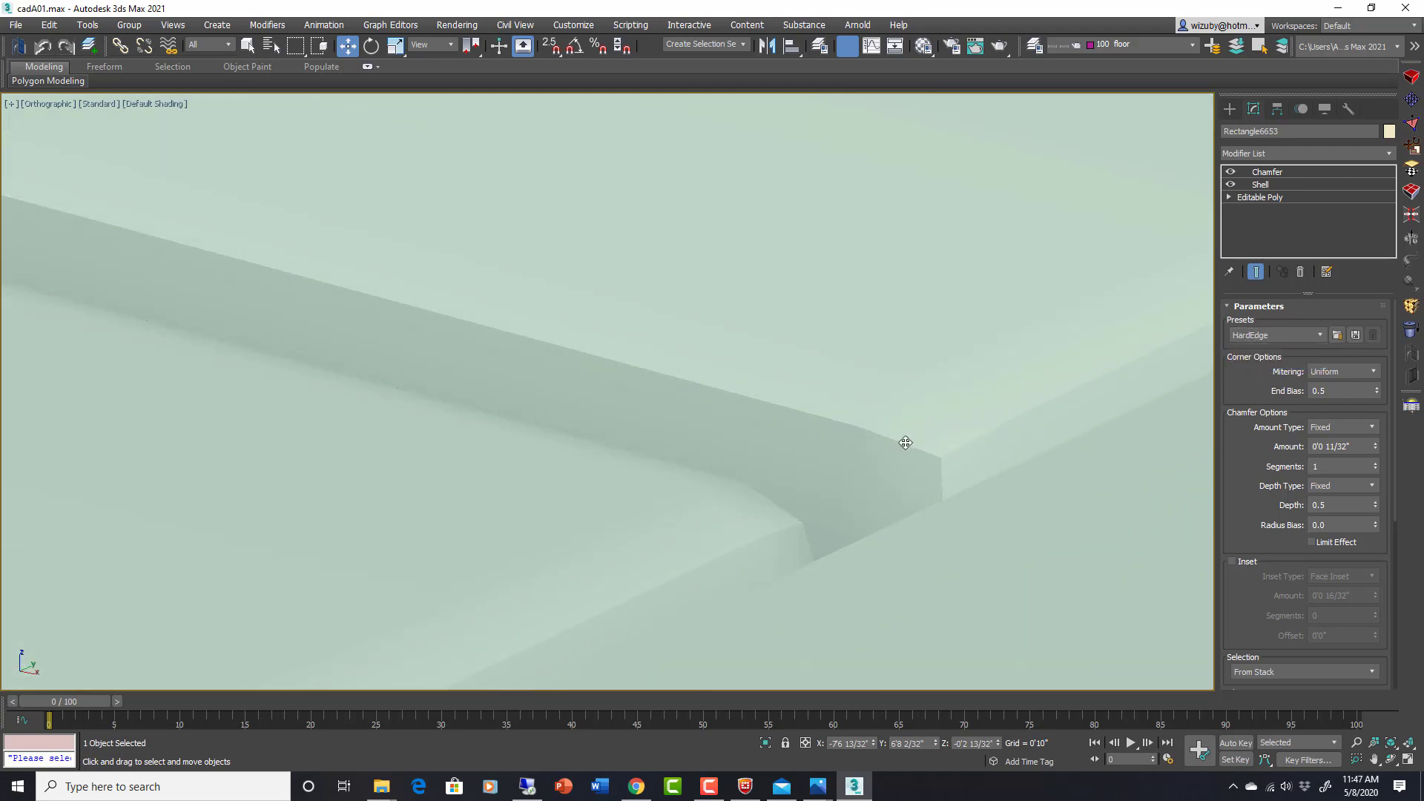
Set the planks' chamfer to the Legacy amount type with an amount of 0'0 1/32" and an end bias of 0.48.
left_click(1311, 339)
left_click(1281, 352)
left_click_drag(1377, 459, 1380, 475)
scroll(1039, 430, "down", 3)
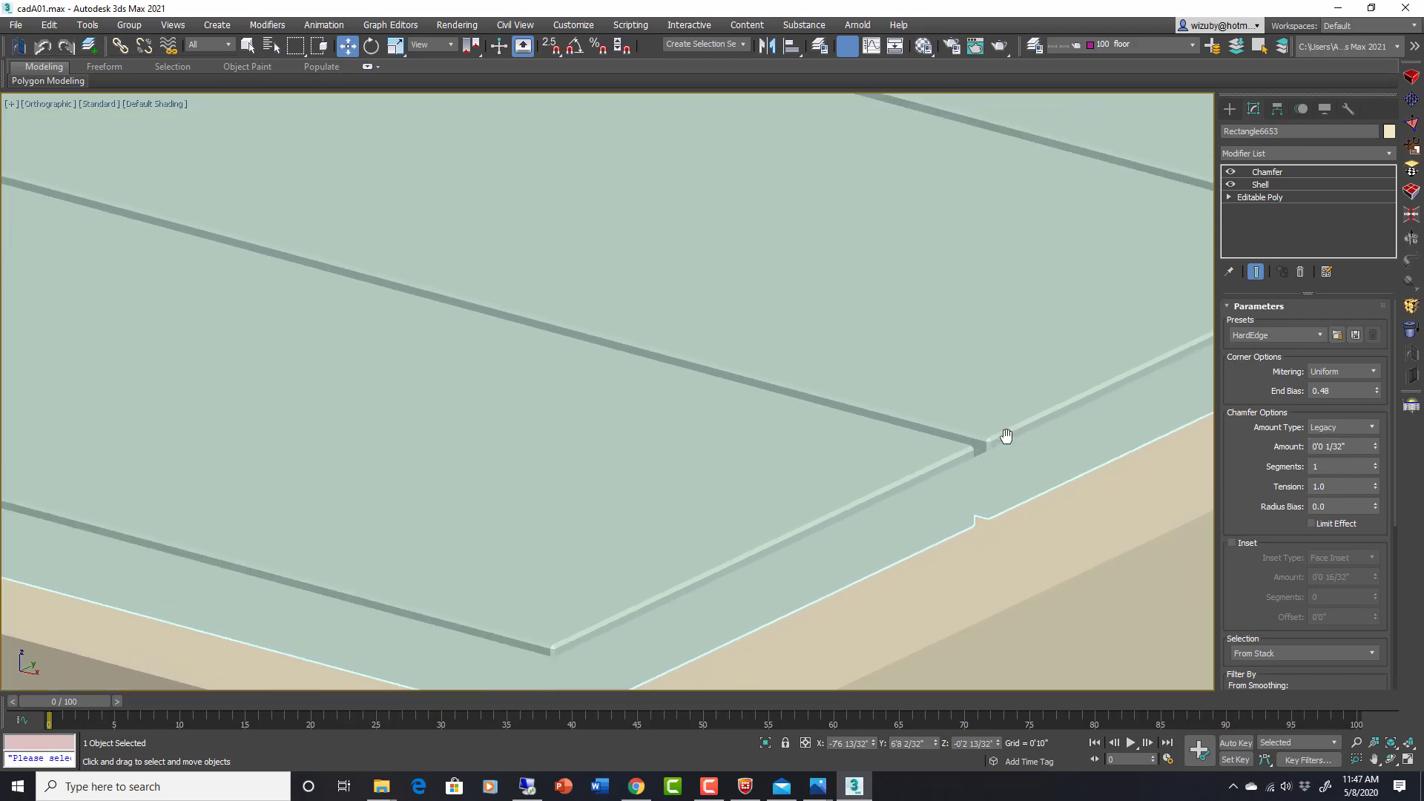
scroll(1004, 436, "up", 4)
scroll(1048, 437, "down", 8)
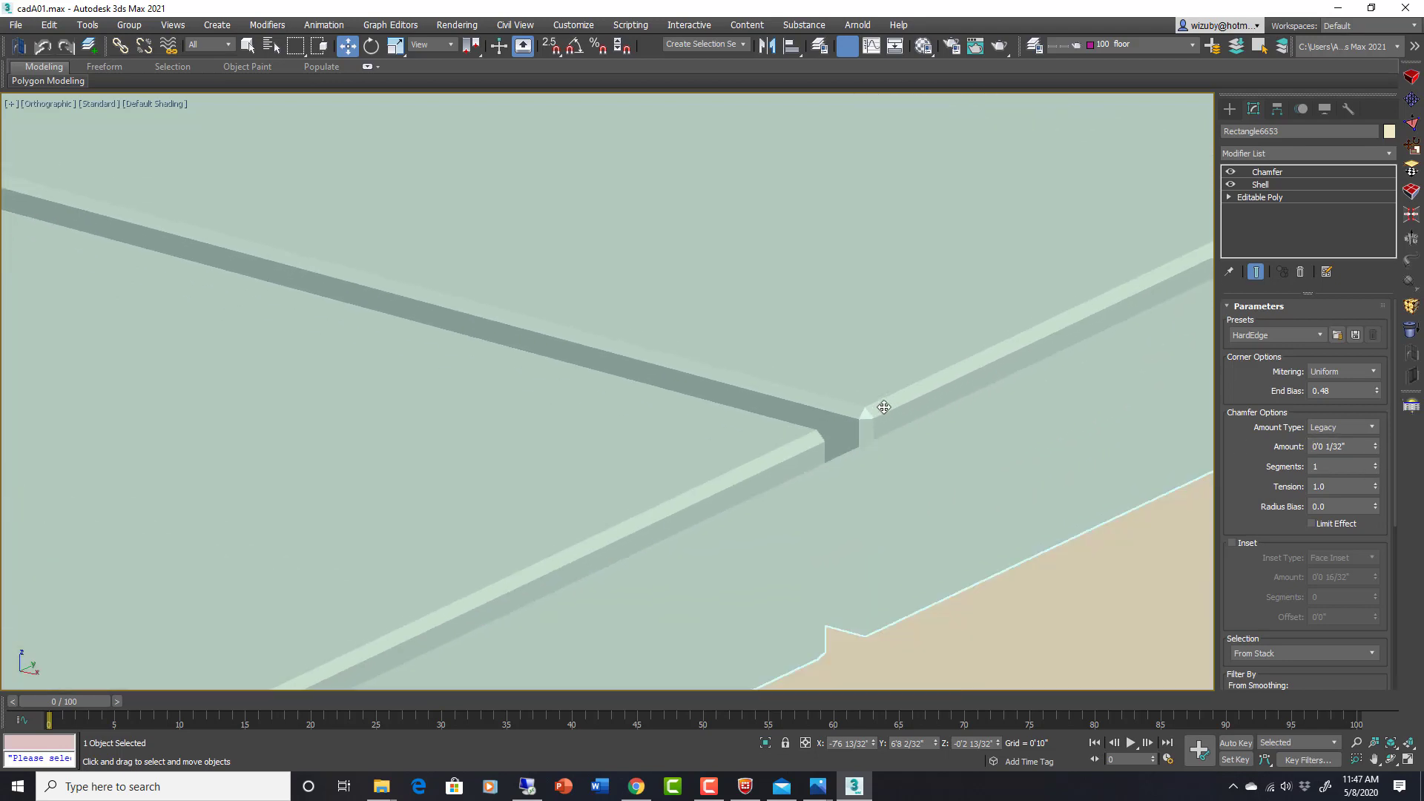
scroll(982, 427, "up", 3)
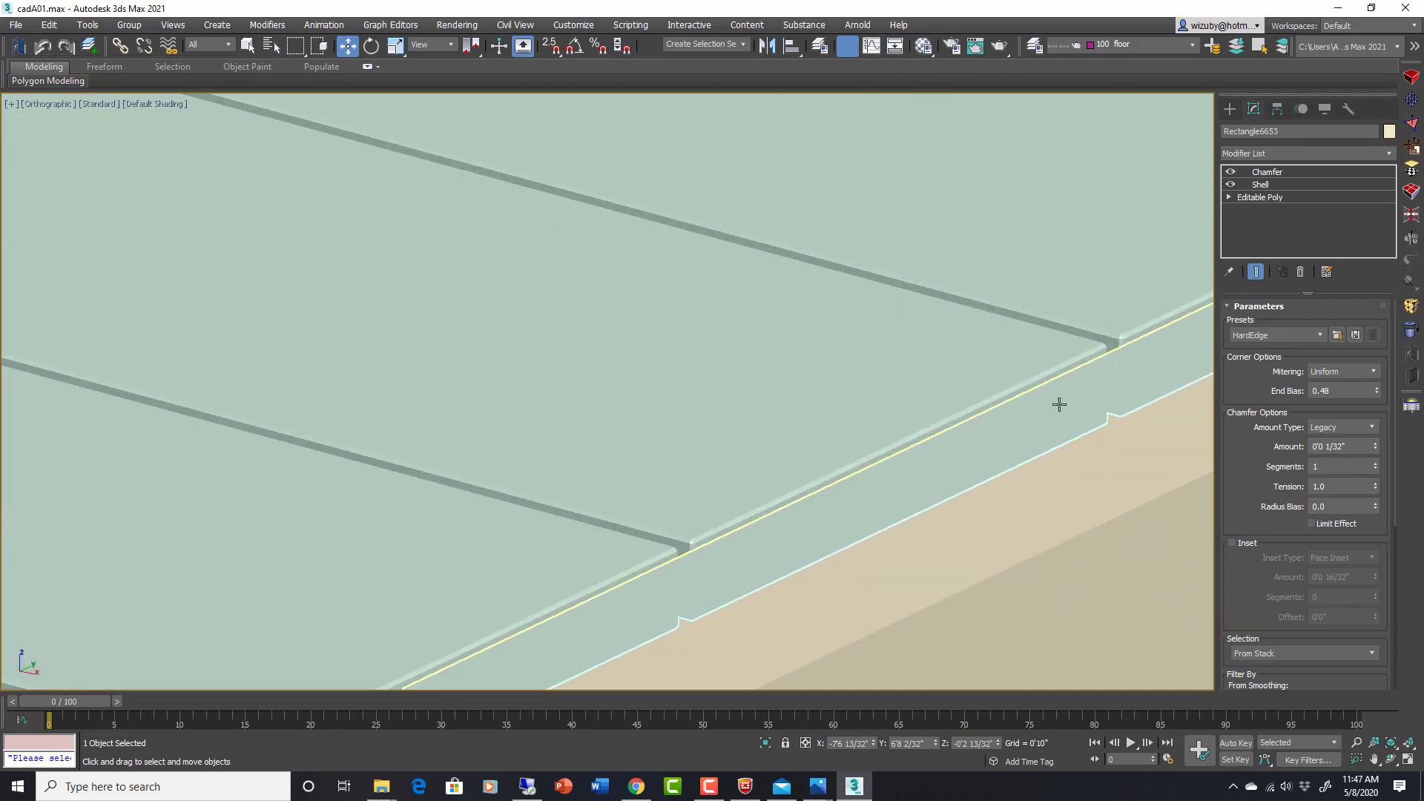
scroll(725, 502, "up", 4)
scroll(878, 469, "up", 2)
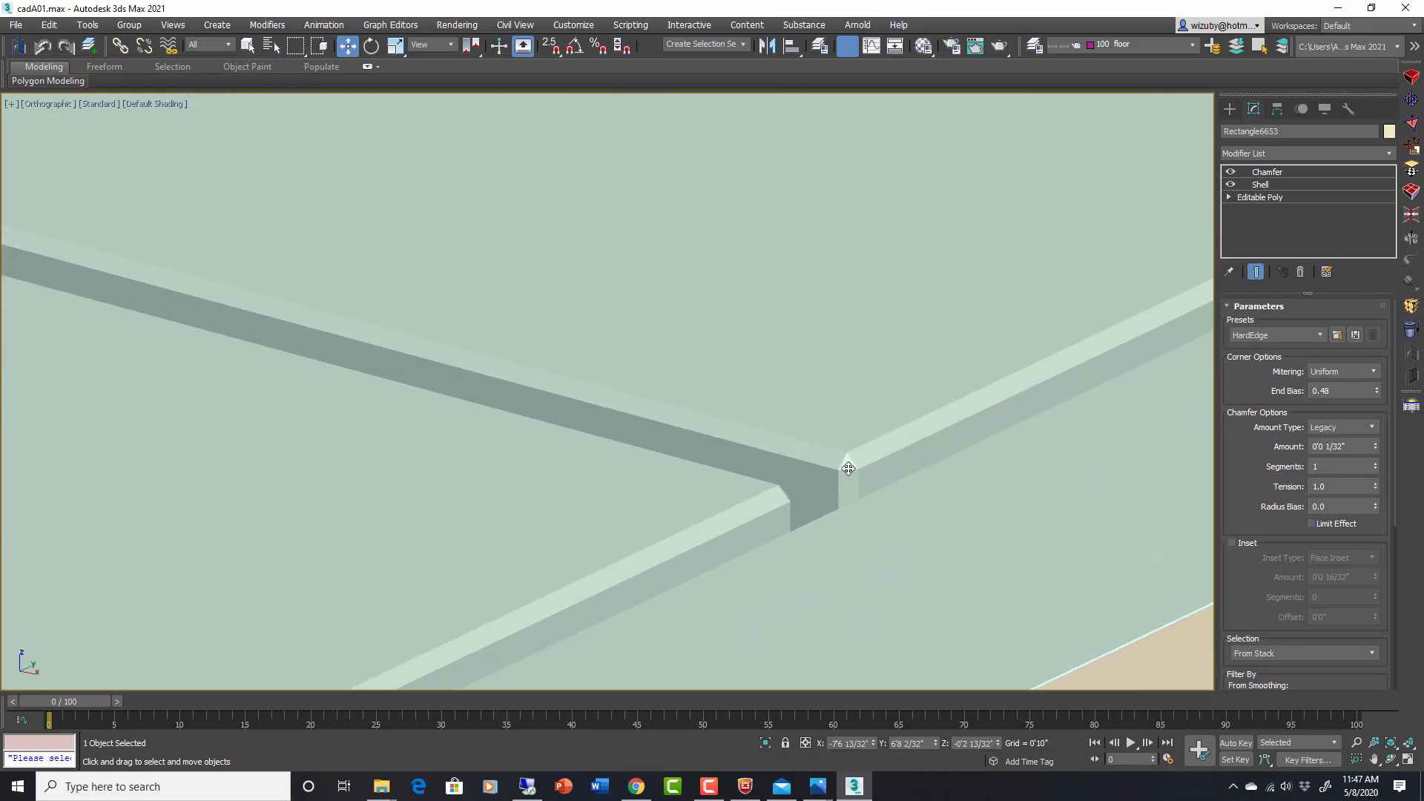
Increase the planks' chamfer amount to 0'0 2/32" and check the bevels across the floor.
mouse_move(1377, 444)
left_mouse_down()
mouse_move(1377, 423)
mouse_move(1373, 444)
left_mouse_up()
scroll(753, 343, "down", 8)
middle_click_drag(755, 348, 946, 544)
scroll(946, 543, "down", 1)
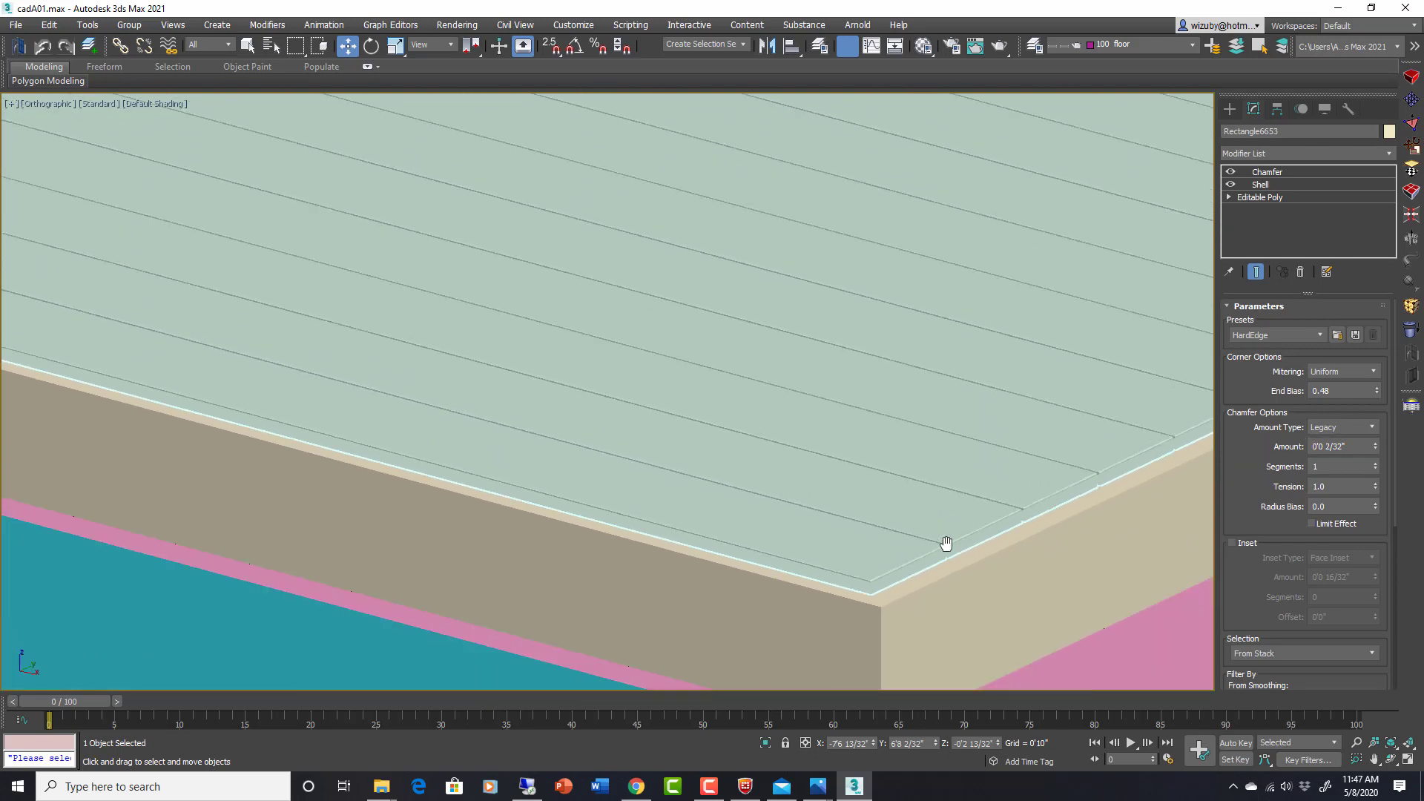
scroll(936, 497, "down", 4)
scroll(1038, 467, "up", 5)
Try the Fixed amount type on the planks' chamfer and examine the shading up close and across the whole floor.
left_click(1351, 429)
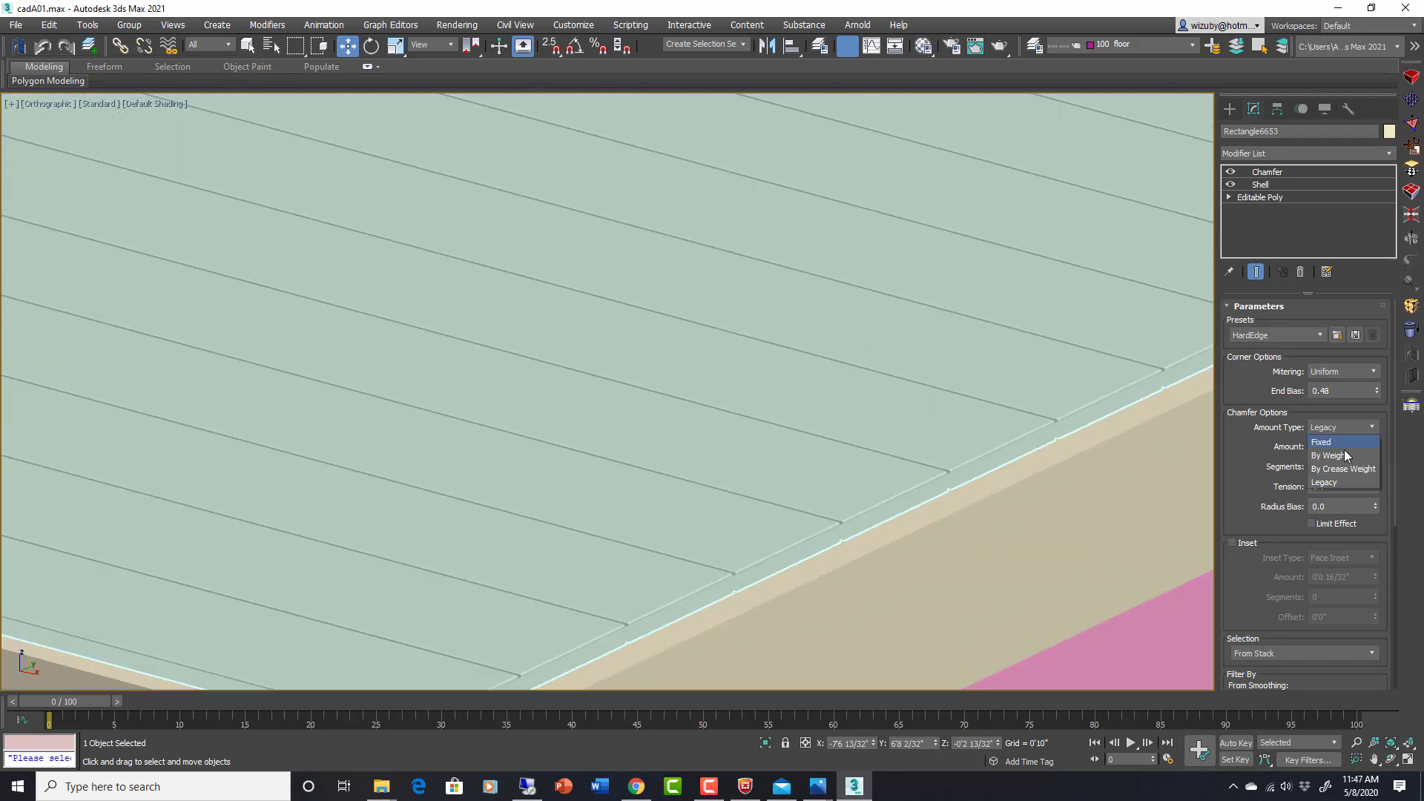
left_click(1328, 443)
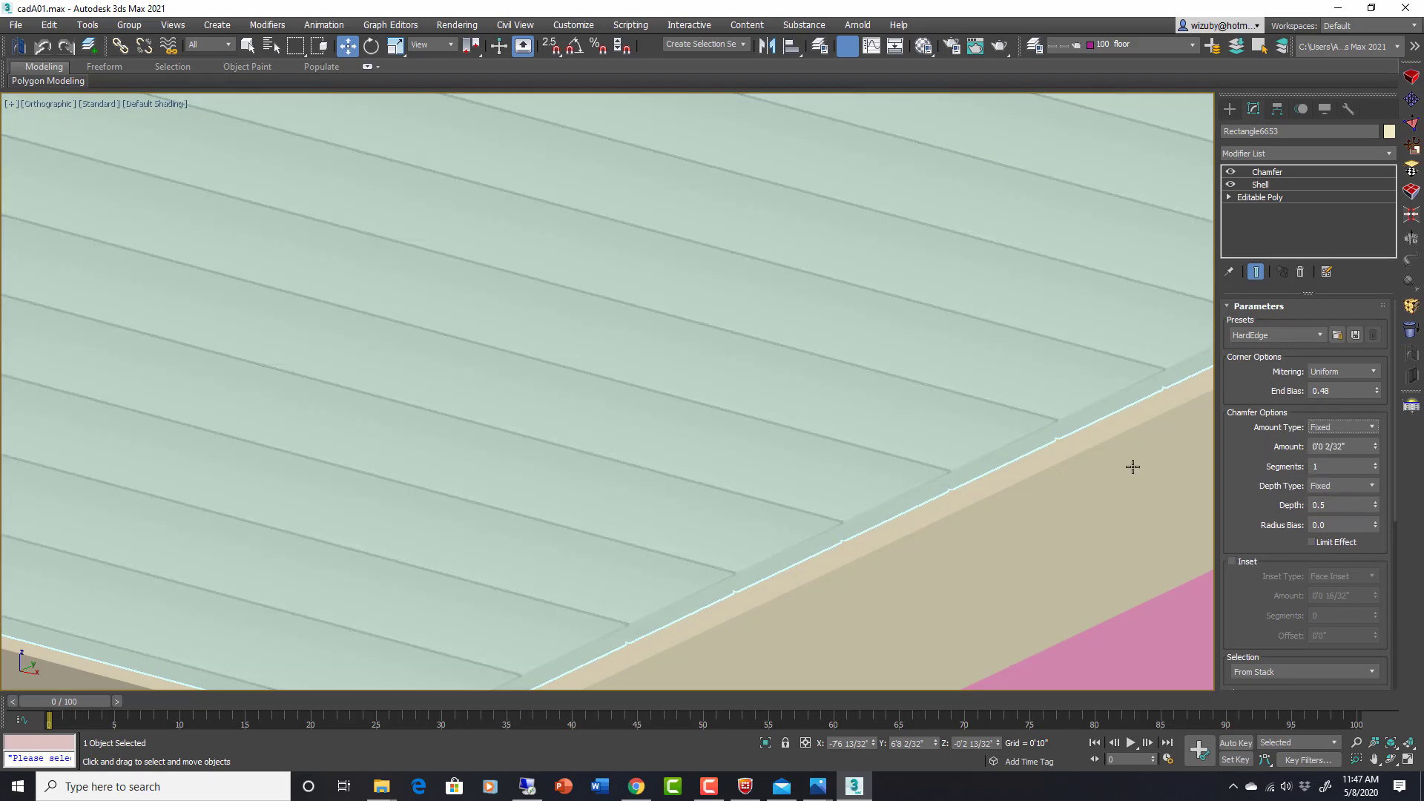
scroll(858, 499, "up", 1)
scroll(843, 470, "down", 3)
scroll(961, 458, "up", 5)
scroll(961, 459, "up", 3)
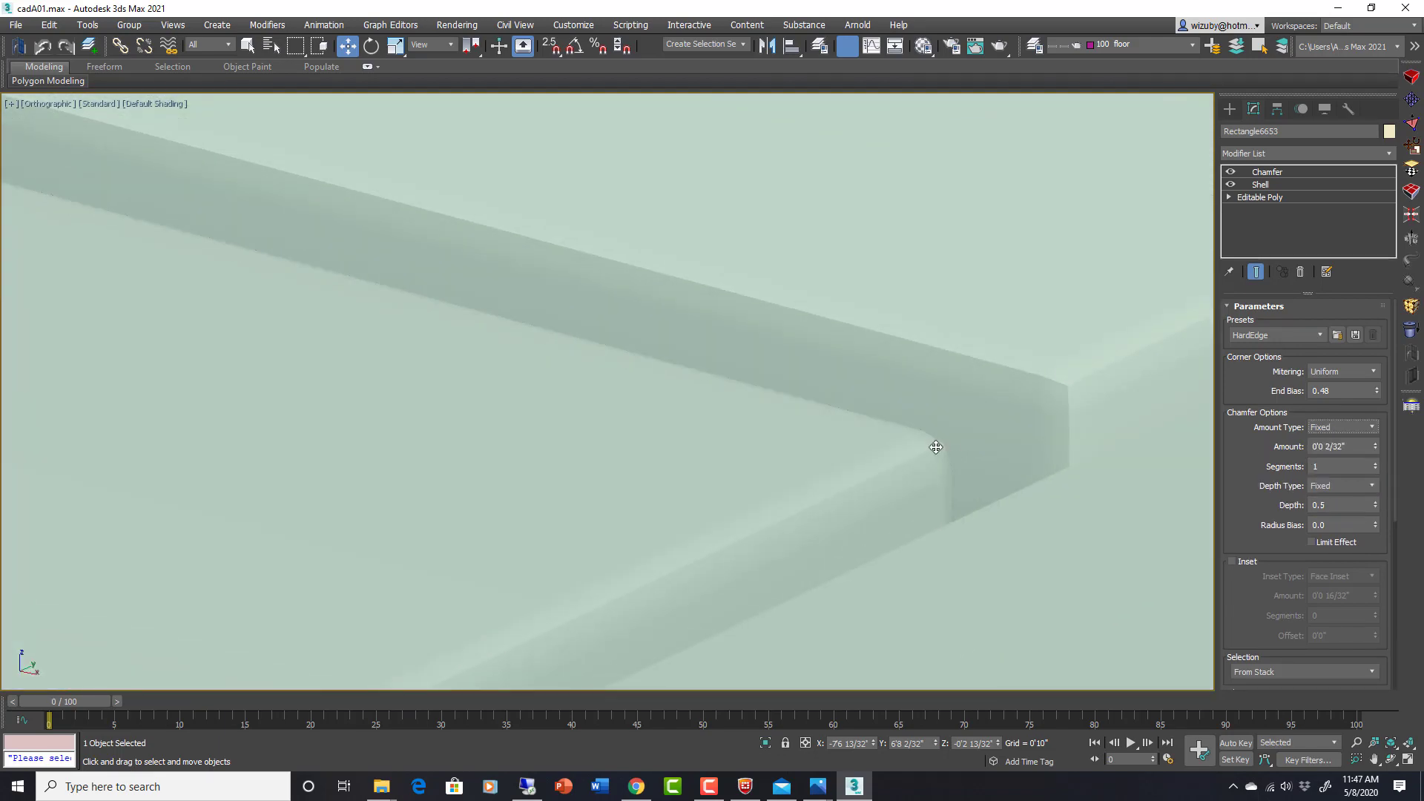
scroll(937, 446, "down", 7)
scroll(334, 391, "down", 2)
scroll(458, 340, "down", 4)
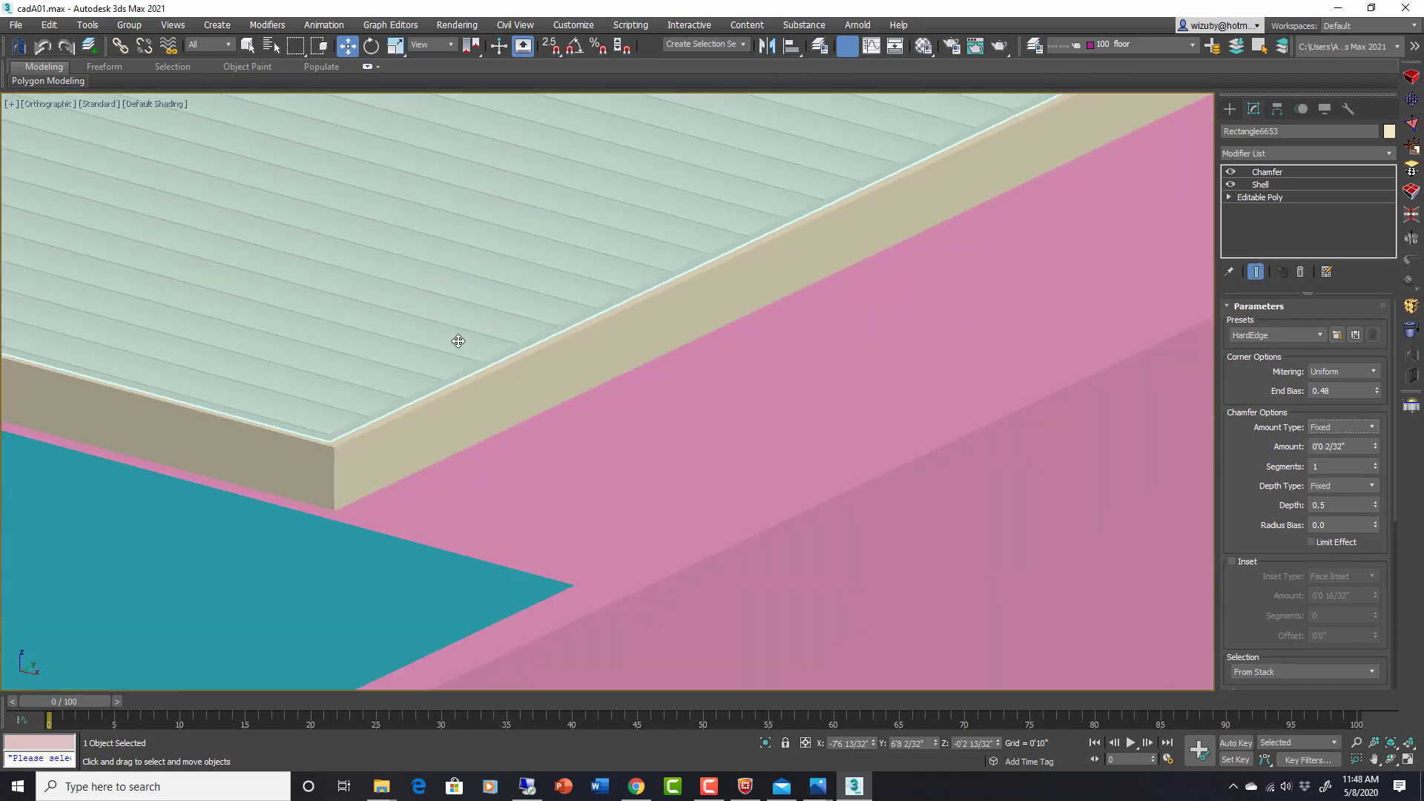
middle_click_drag(457, 341, 976, 506)
scroll(960, 388, "down", 4)
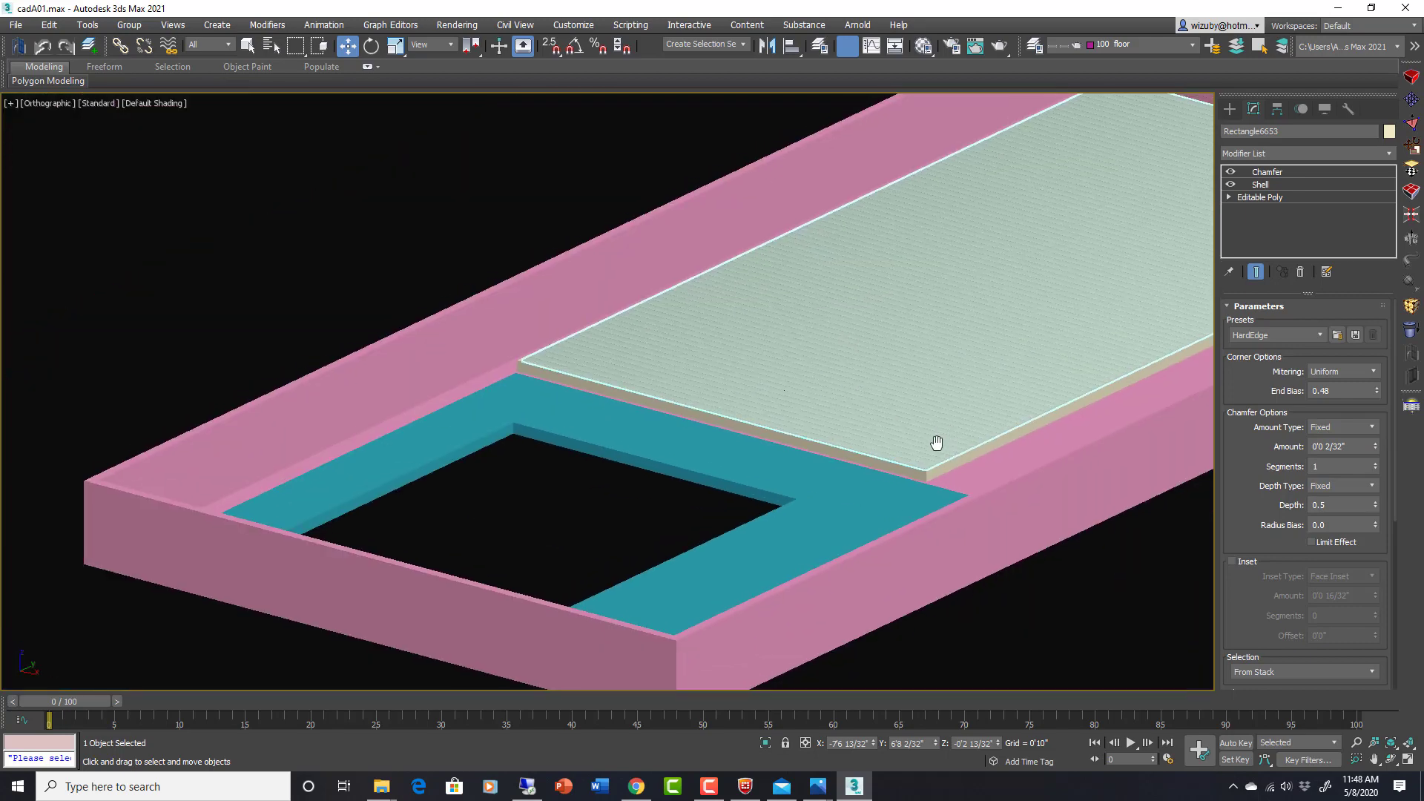
scroll(846, 443, "up", 6)
scroll(942, 551, "up", 5)
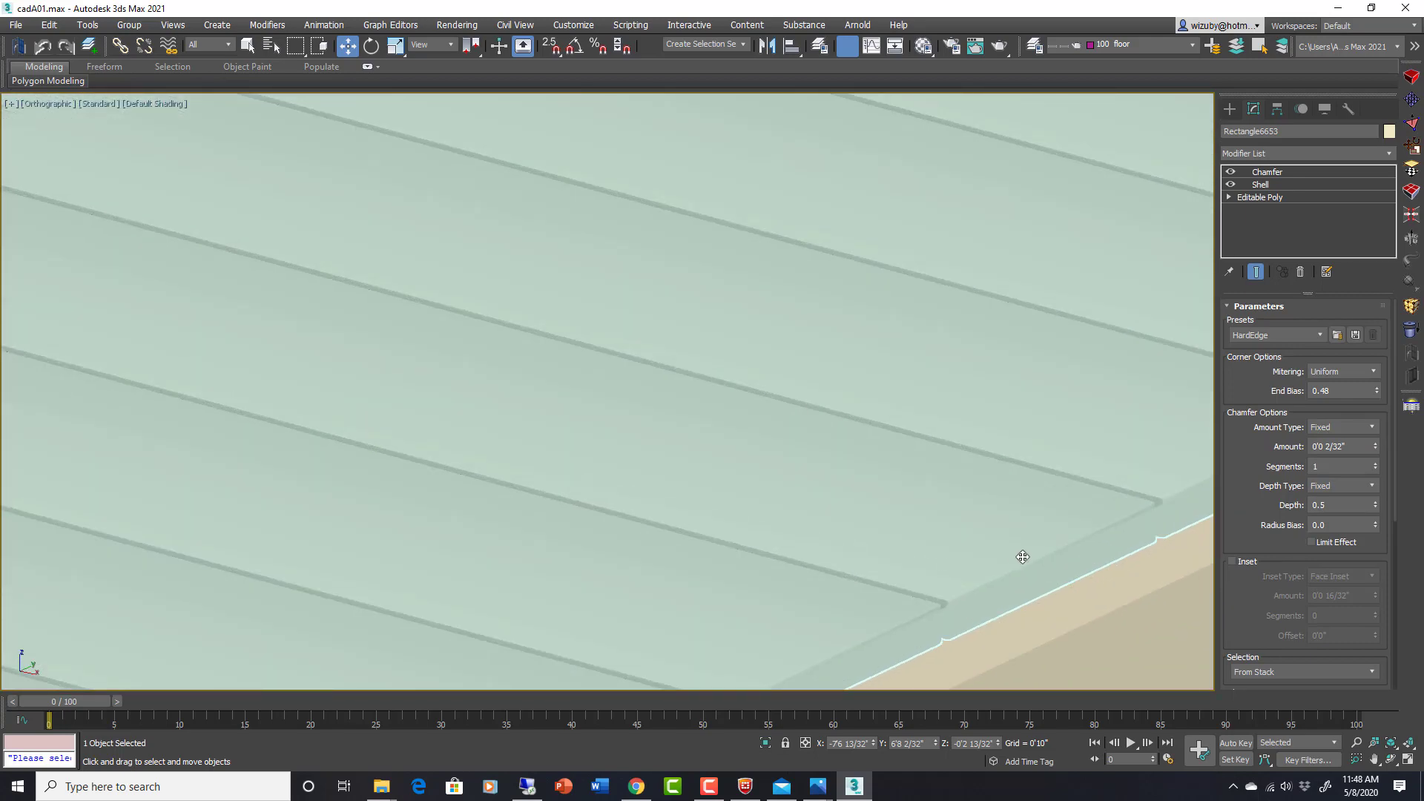
Return the planks' chamfer to the Legacy amount type, check the bevels, and switch the viewport to wireframe display.
left_click(1371, 428)
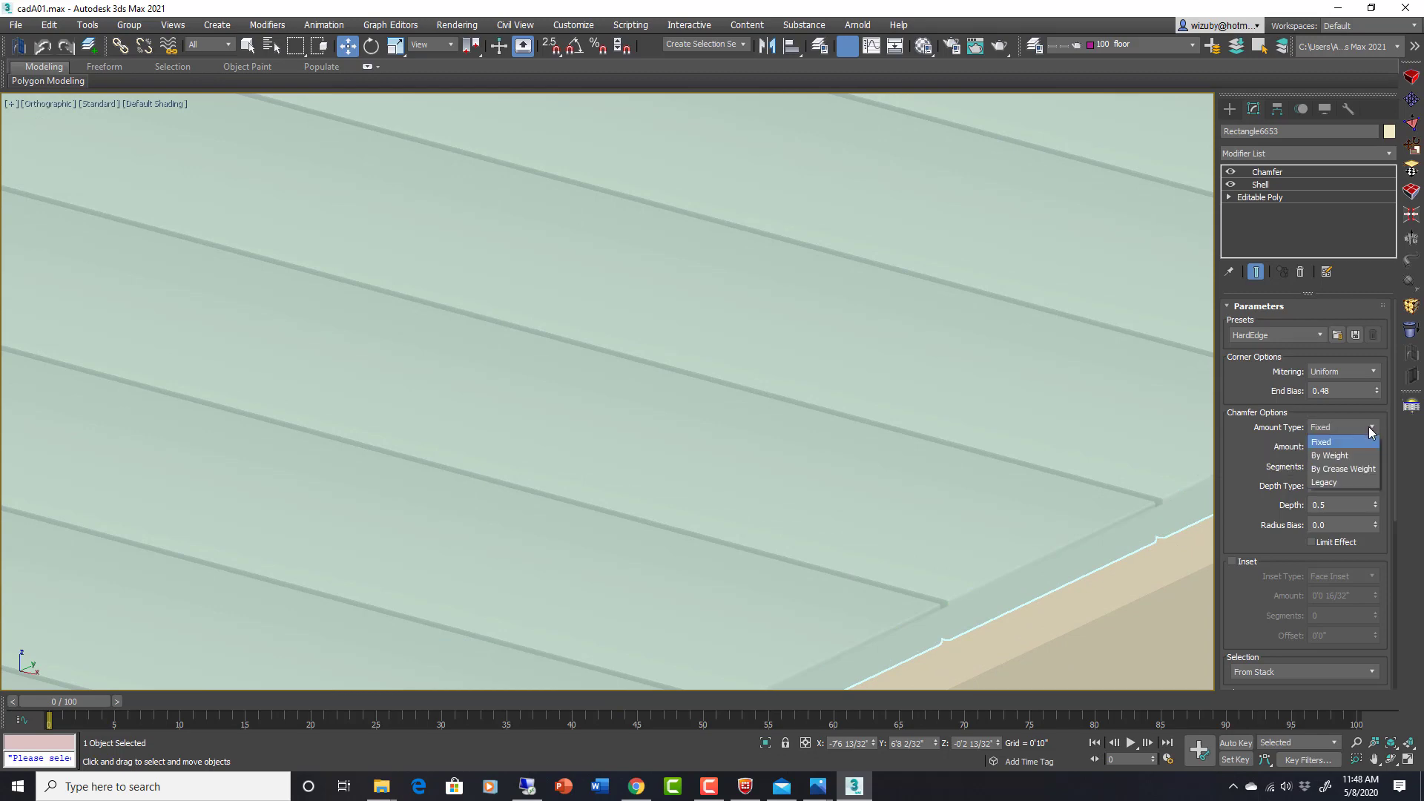
left_click(1324, 482)
scroll(994, 404, "down", 4)
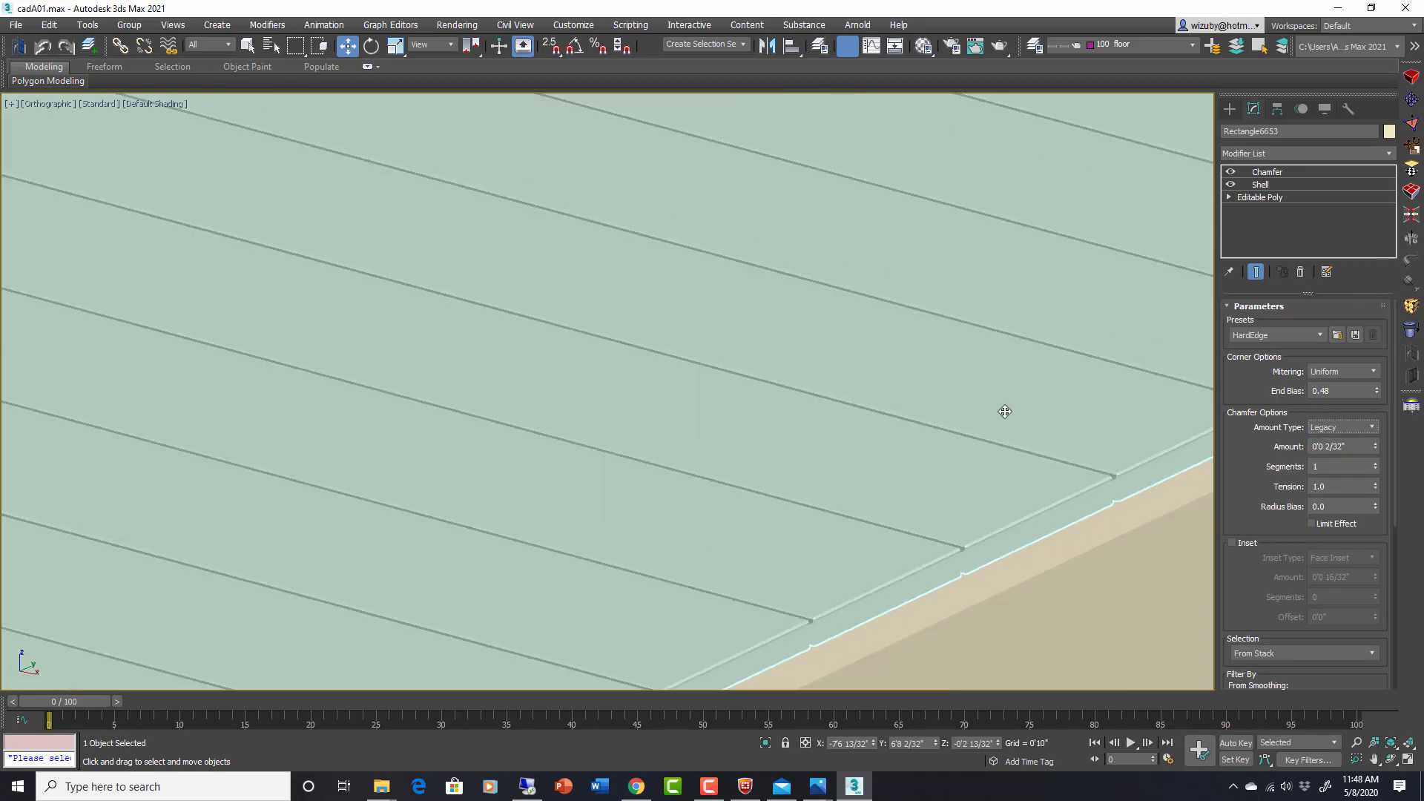
scroll(979, 401, "up", 8)
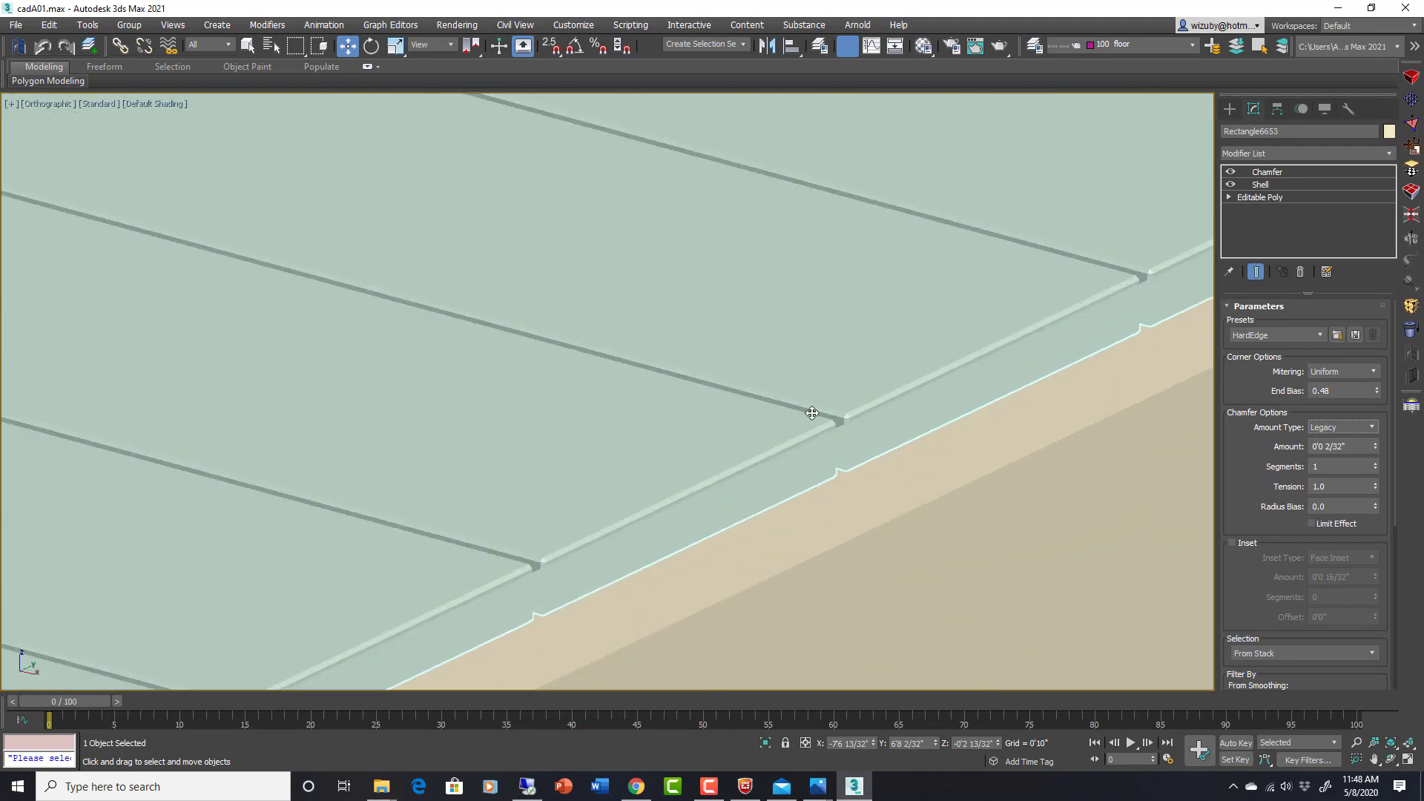
scroll(809, 419, "down", 5)
key("F3")
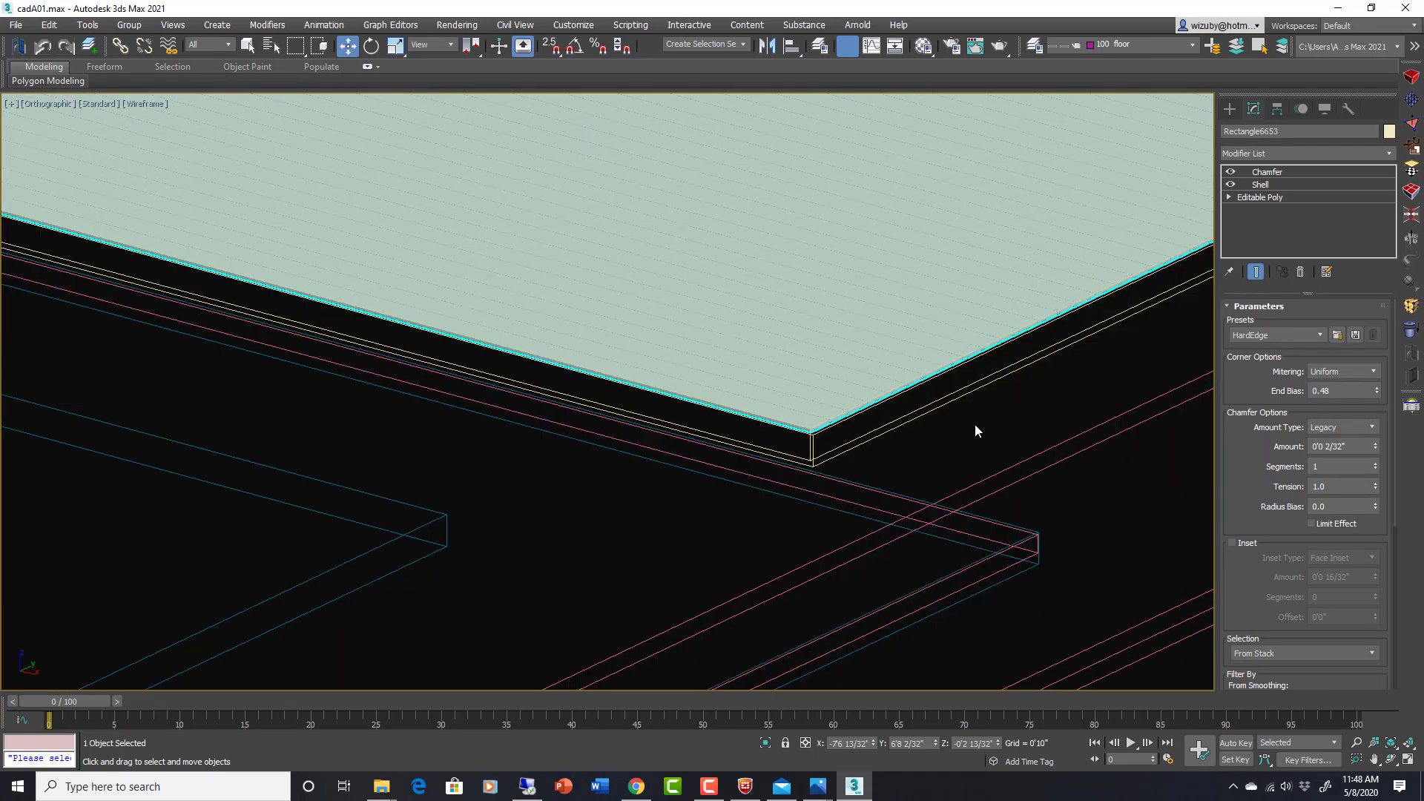
Clear the selection, return the viewport to shaded display, and reselect the planked floor surface.
left_click(975, 424)
key("F3")
scroll(820, 483, "up", 4)
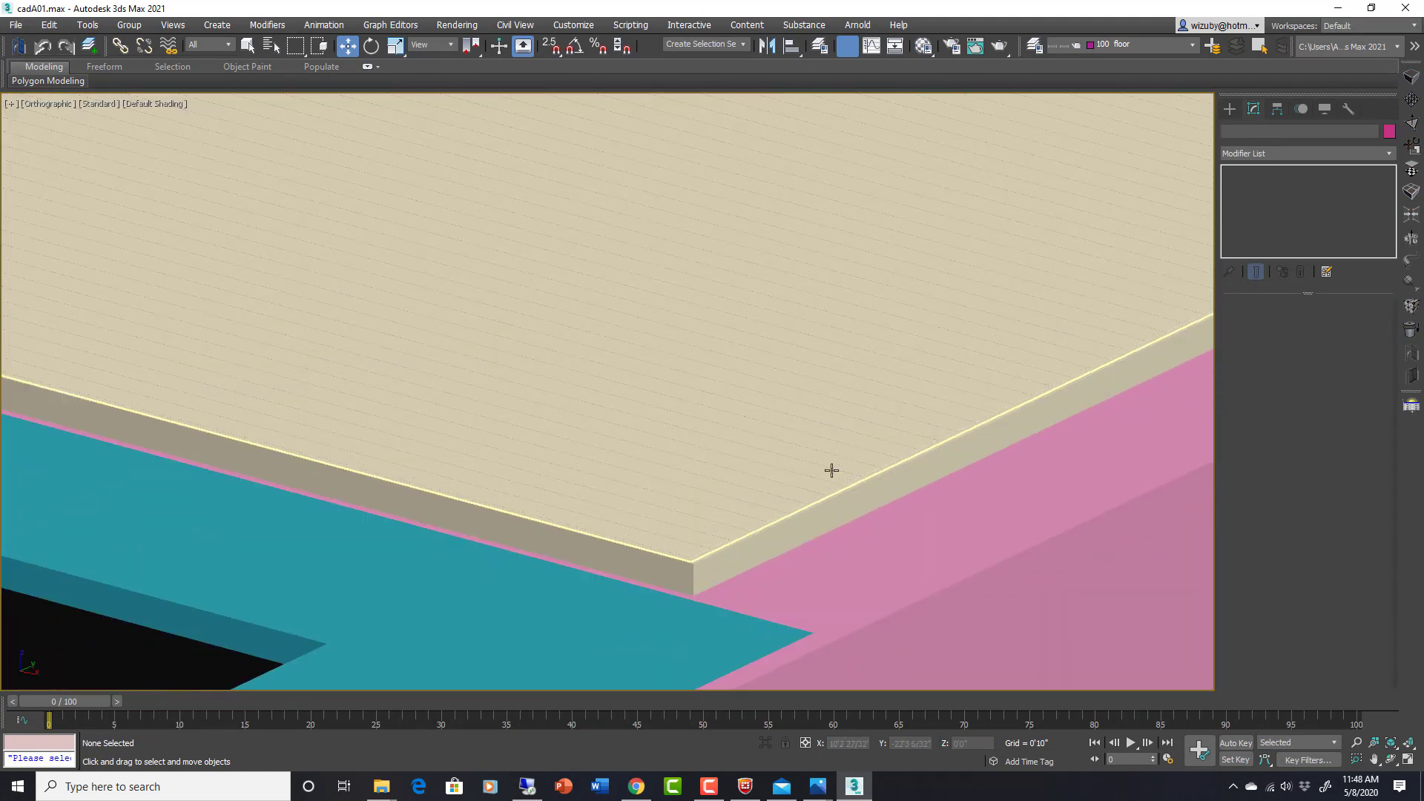
left_click(831, 469)
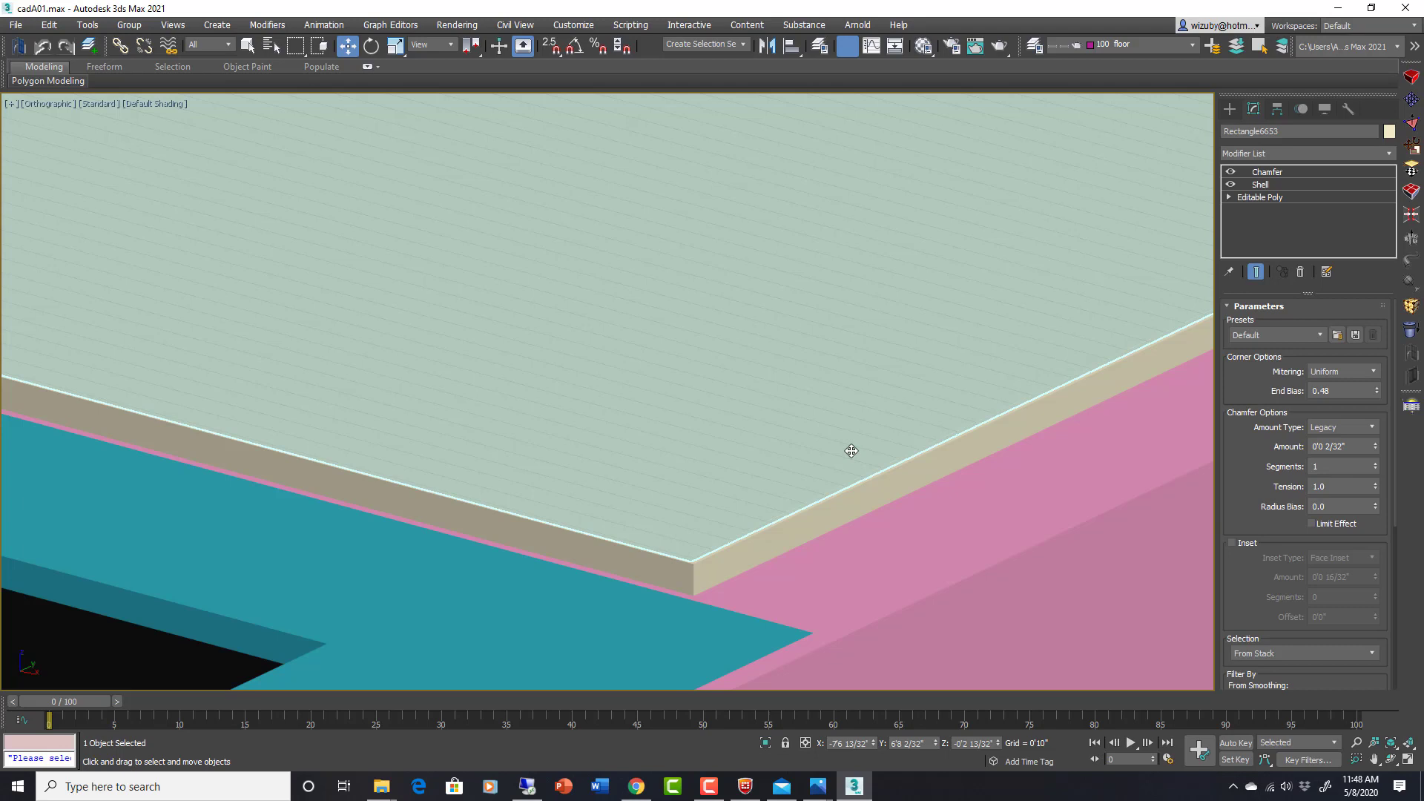
scroll(852, 451, "down", 6)
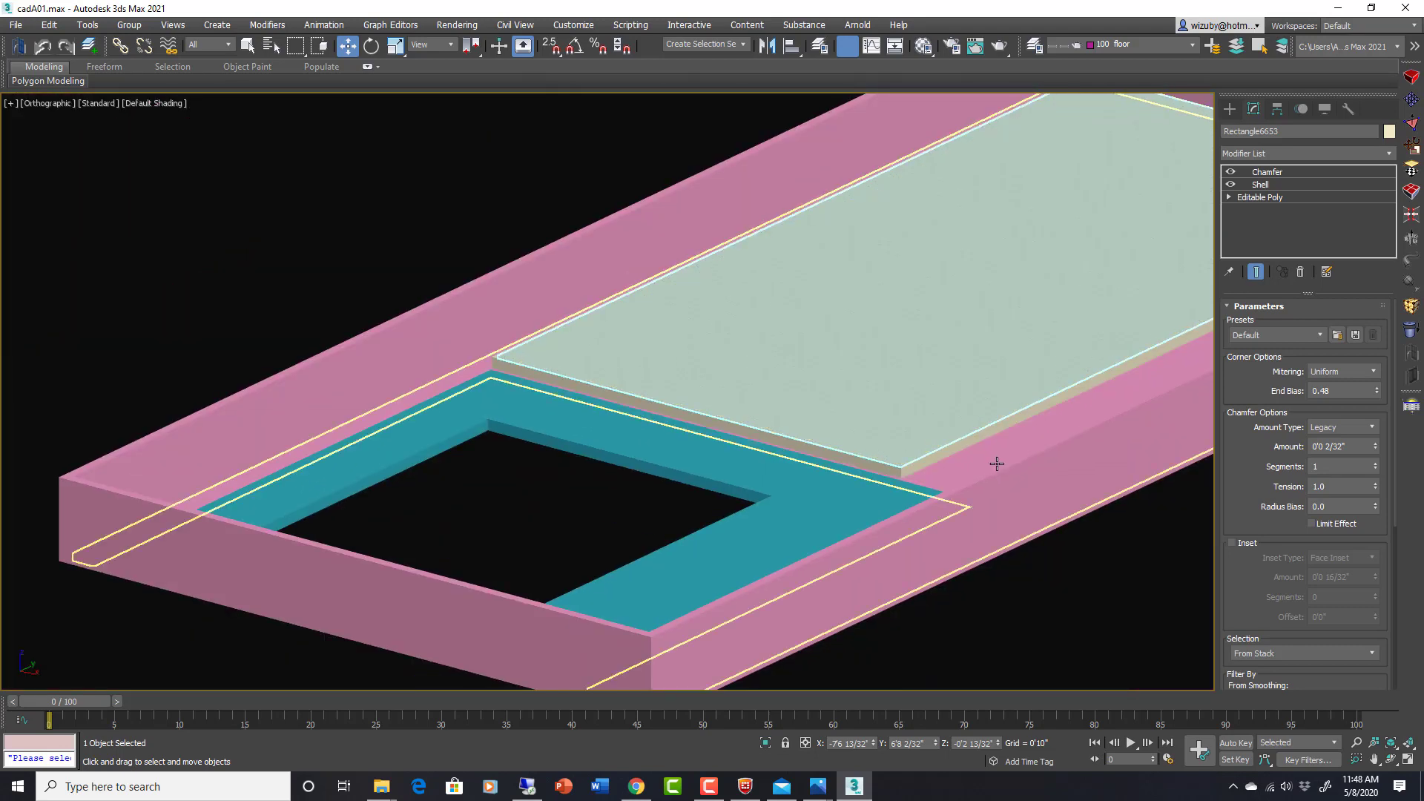
Examine the floor corner from the opposite side, selecting the planks and the surrounding edge frame in turn.
scroll(997, 464, "up", 4)
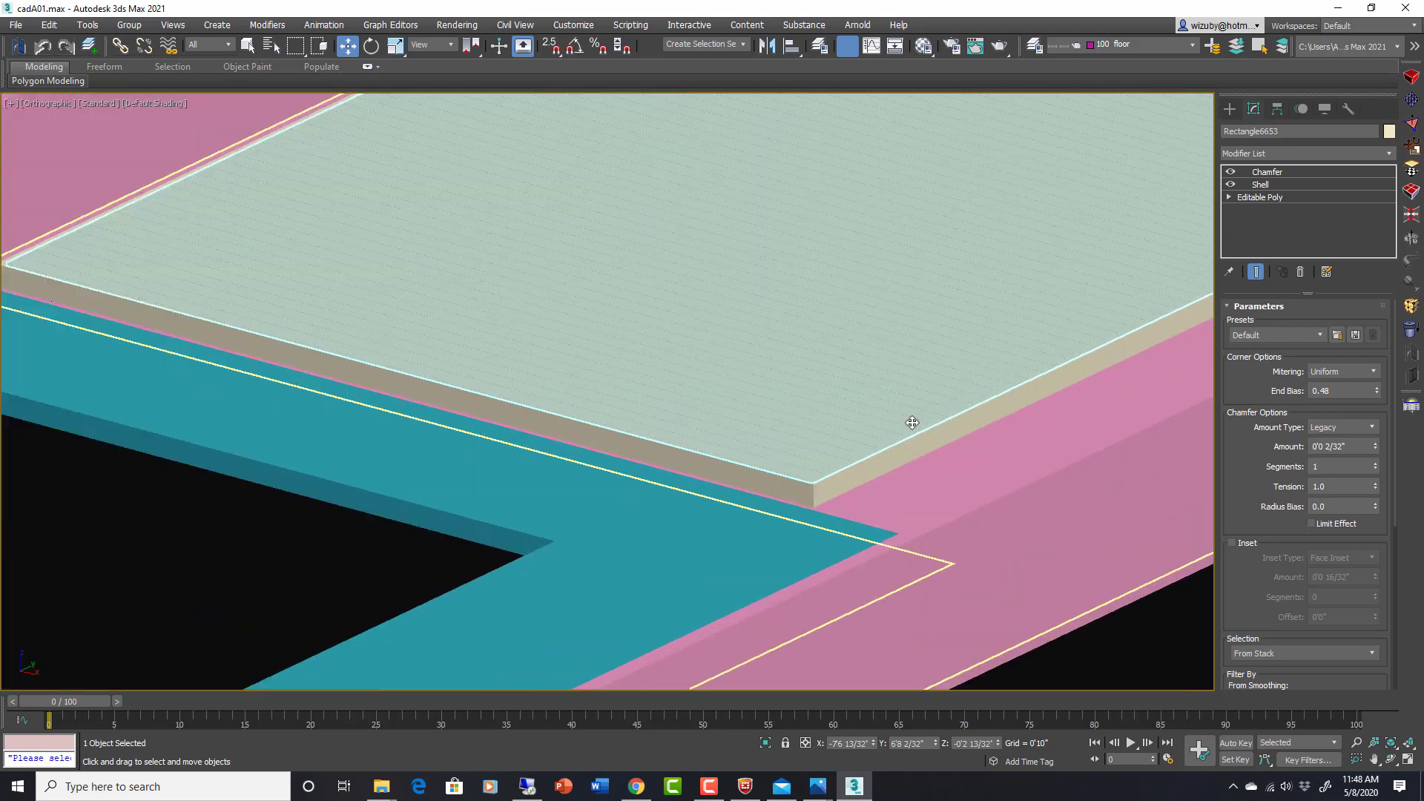
left_click(1006, 446)
scroll(995, 471, "down", 6)
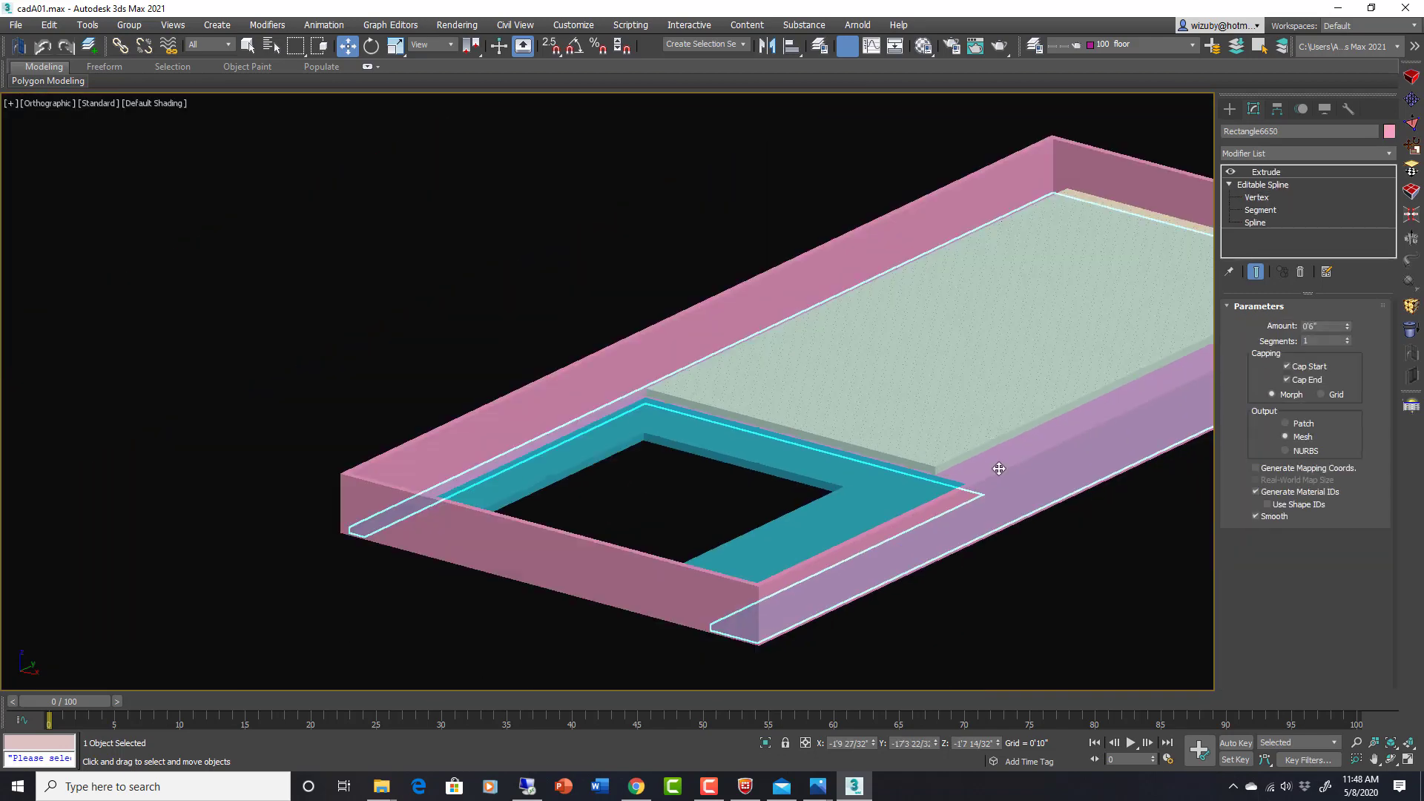
middle_click_drag(970, 496, 1094, 473, "alt")
scroll(1094, 472, "up", 5)
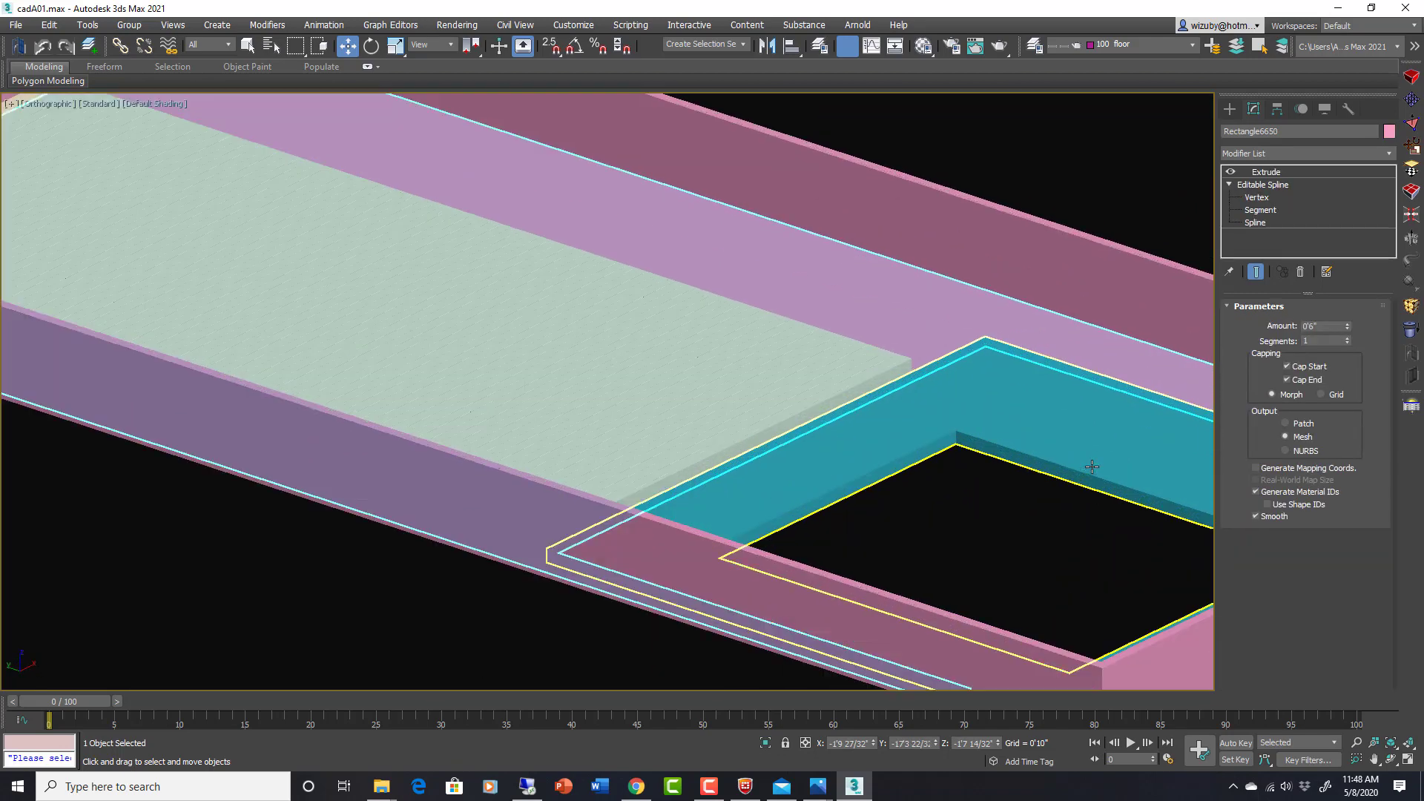
left_click(1013, 502)
left_click(882, 365)
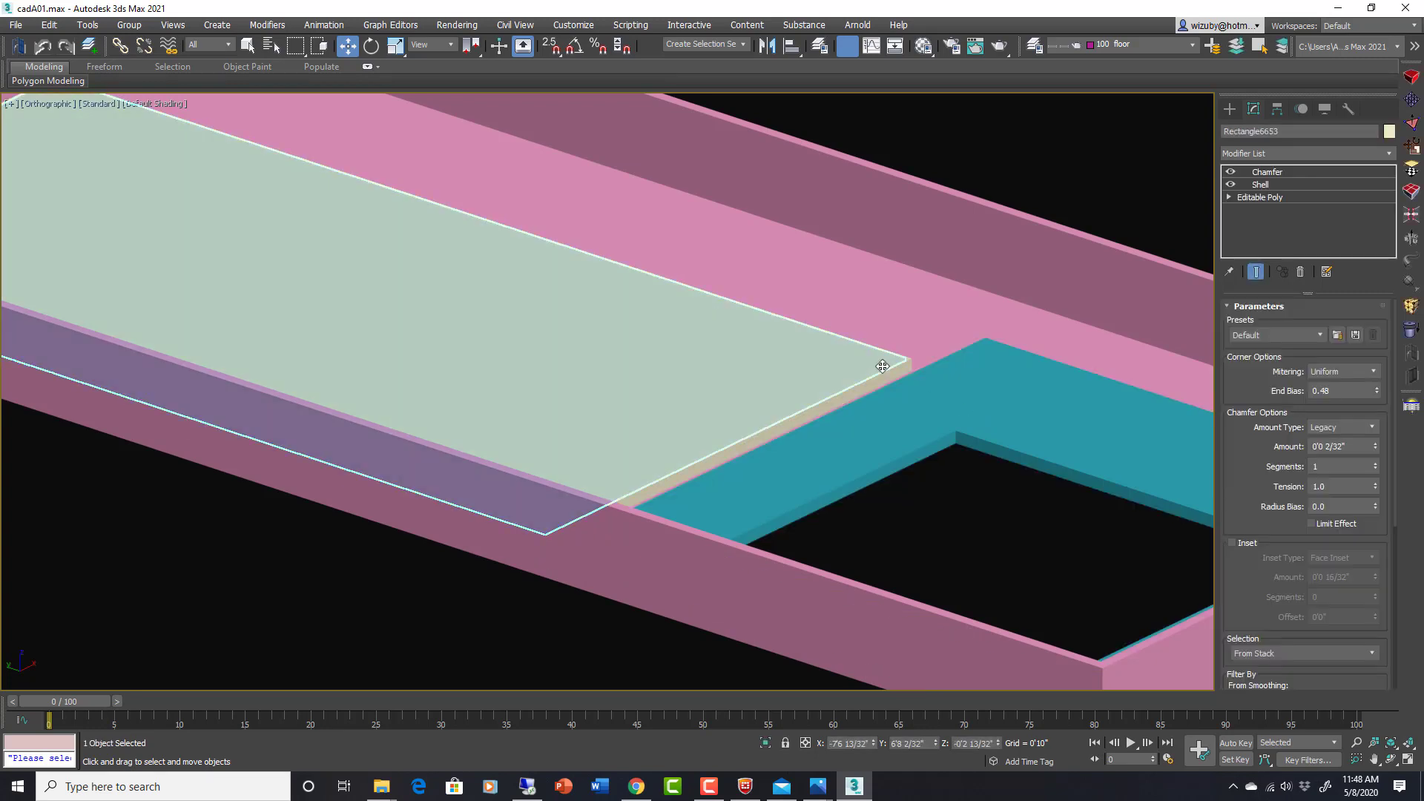
scroll(885, 386, "up", 5)
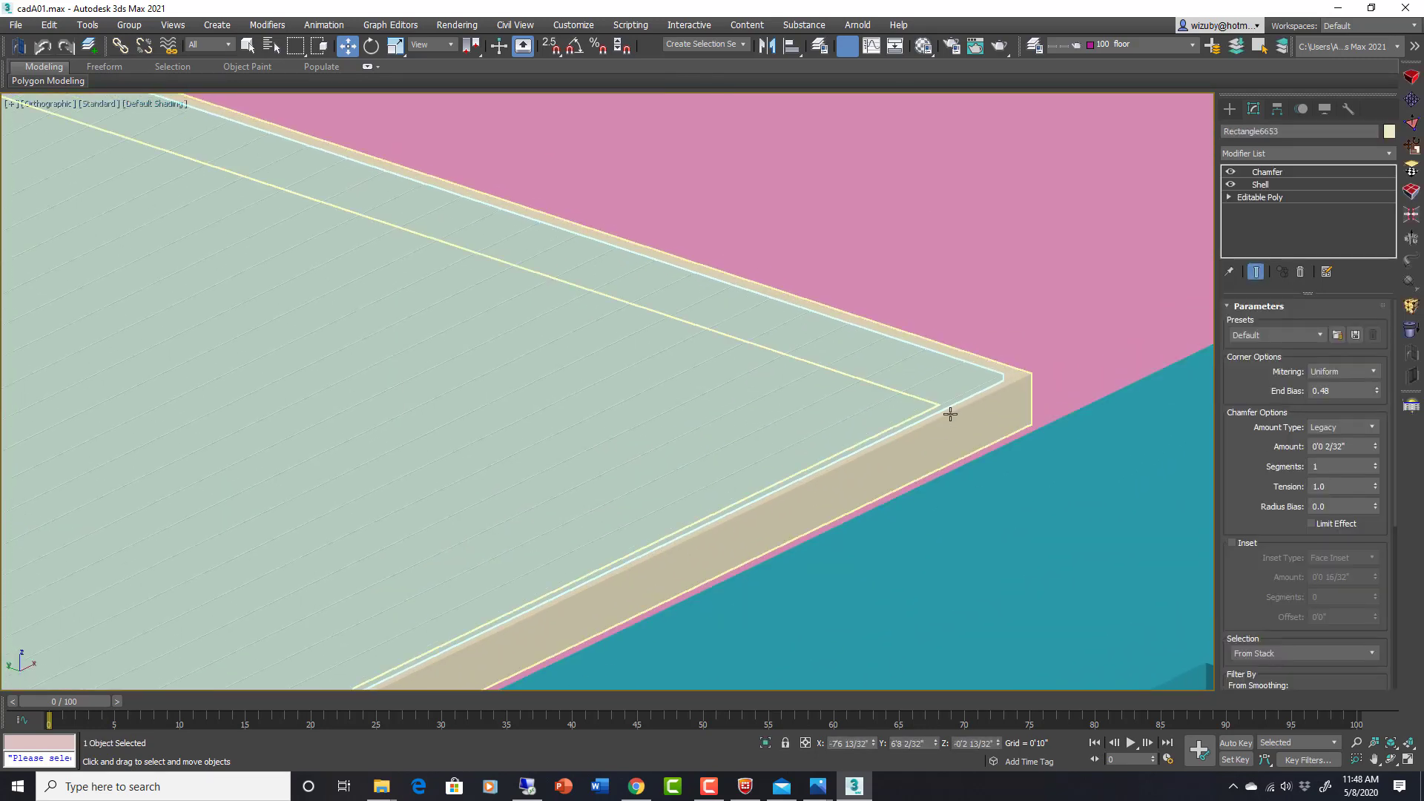
left_click(950, 414)
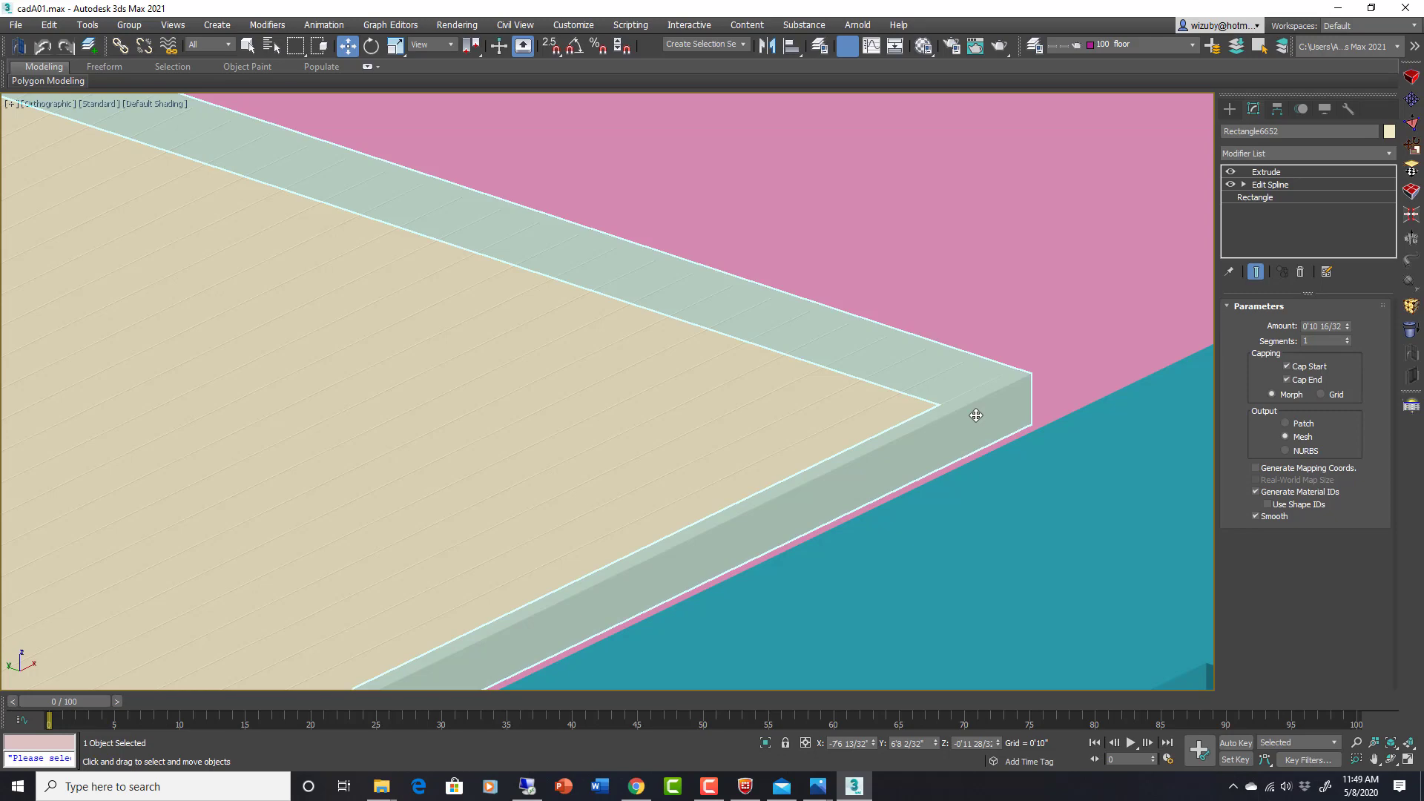
Inspect the plank gaps and bevels against the edge frame up close, and the whole floor from farther away.
scroll(980, 413, "up", 3)
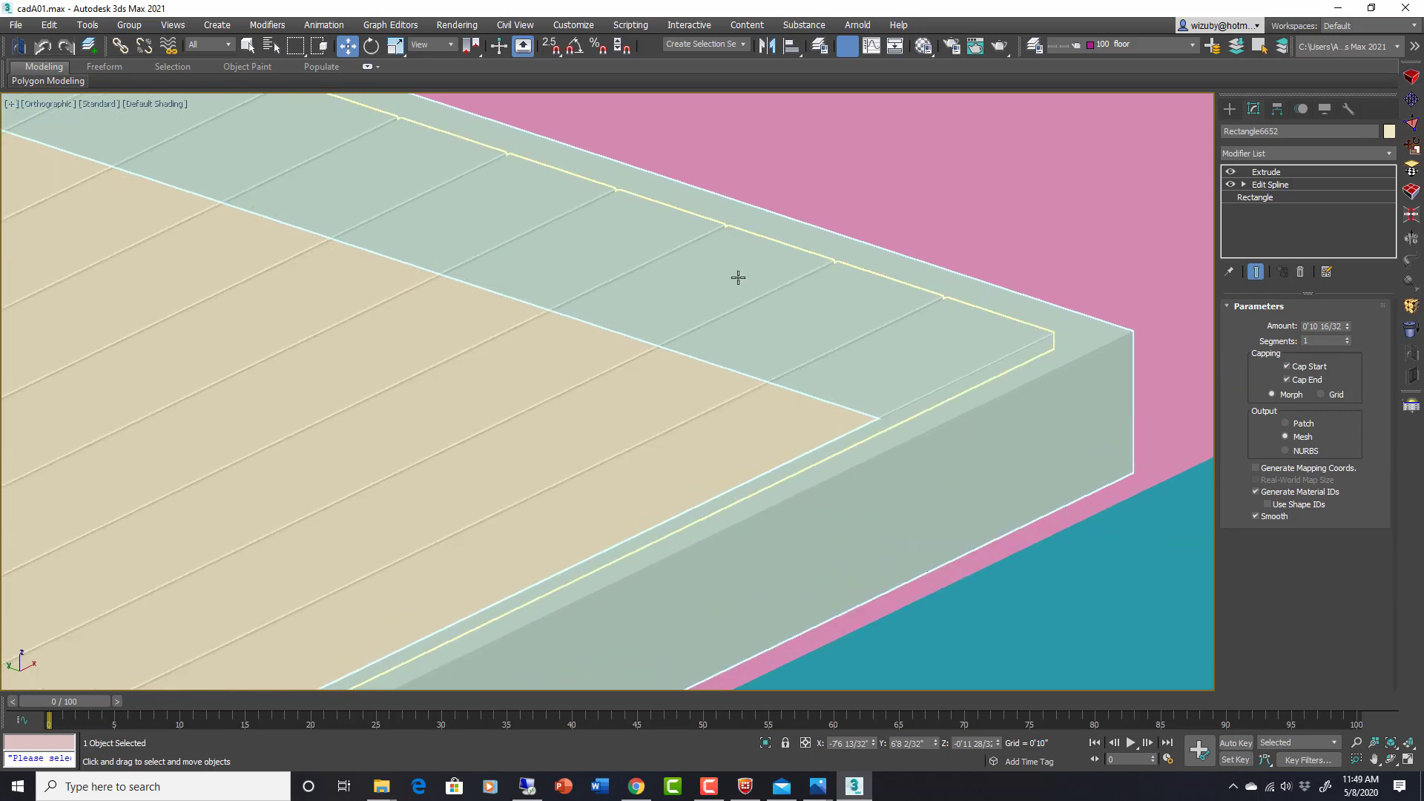
scroll(920, 406, "down", 3)
scroll(976, 408, "up", 6)
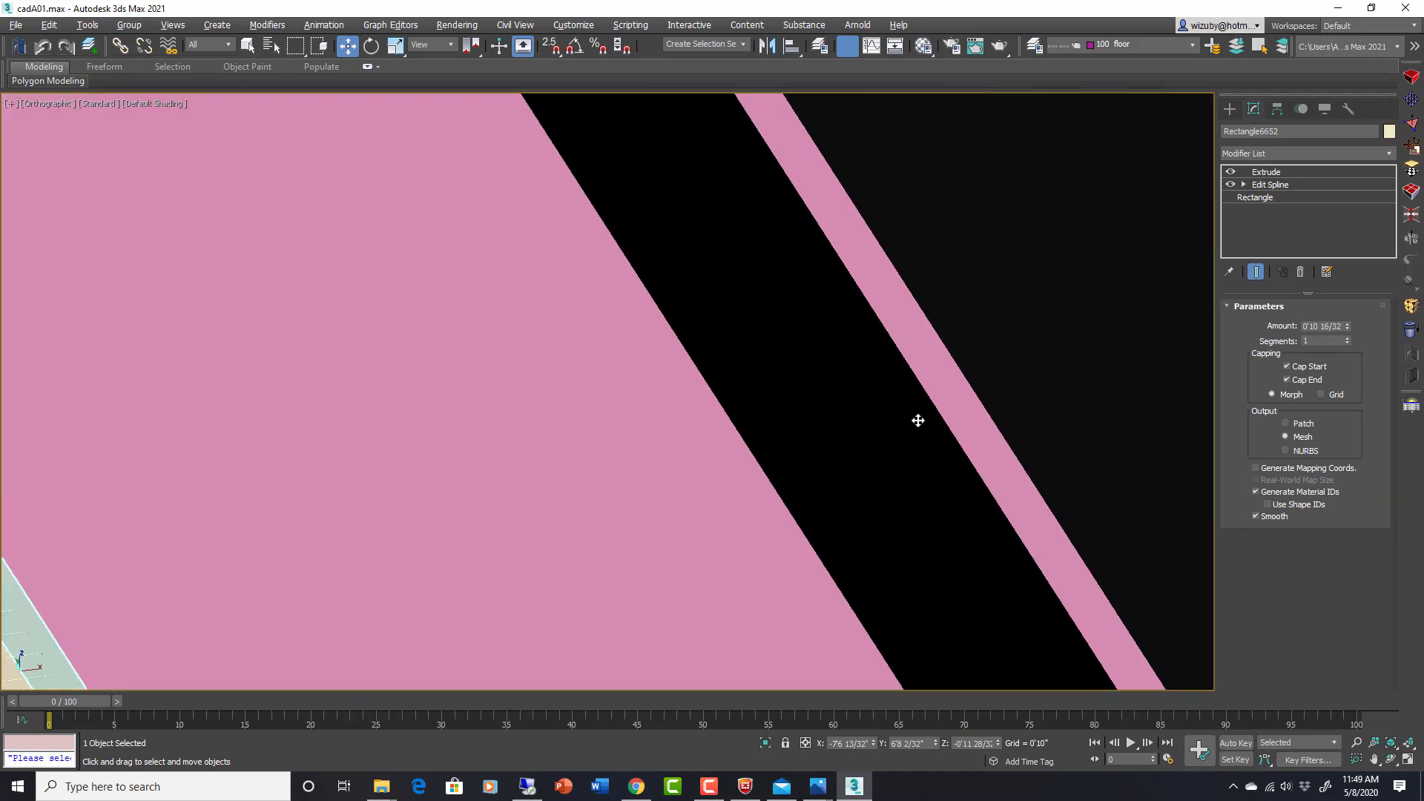
scroll(781, 434, "down", 8)
scroll(846, 471, "up", 8)
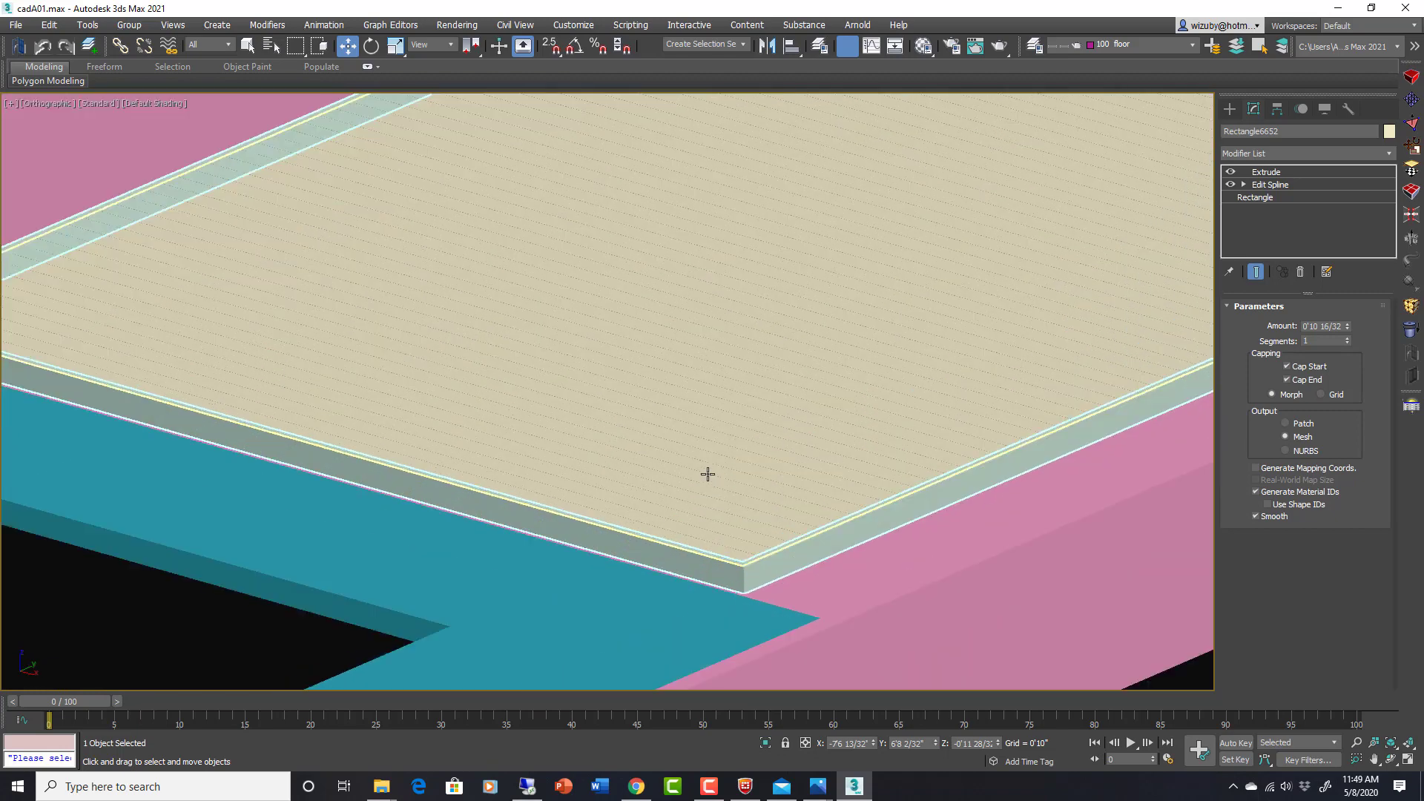
scroll(756, 548, "up", 2)
scroll(646, 515, "up", 1)
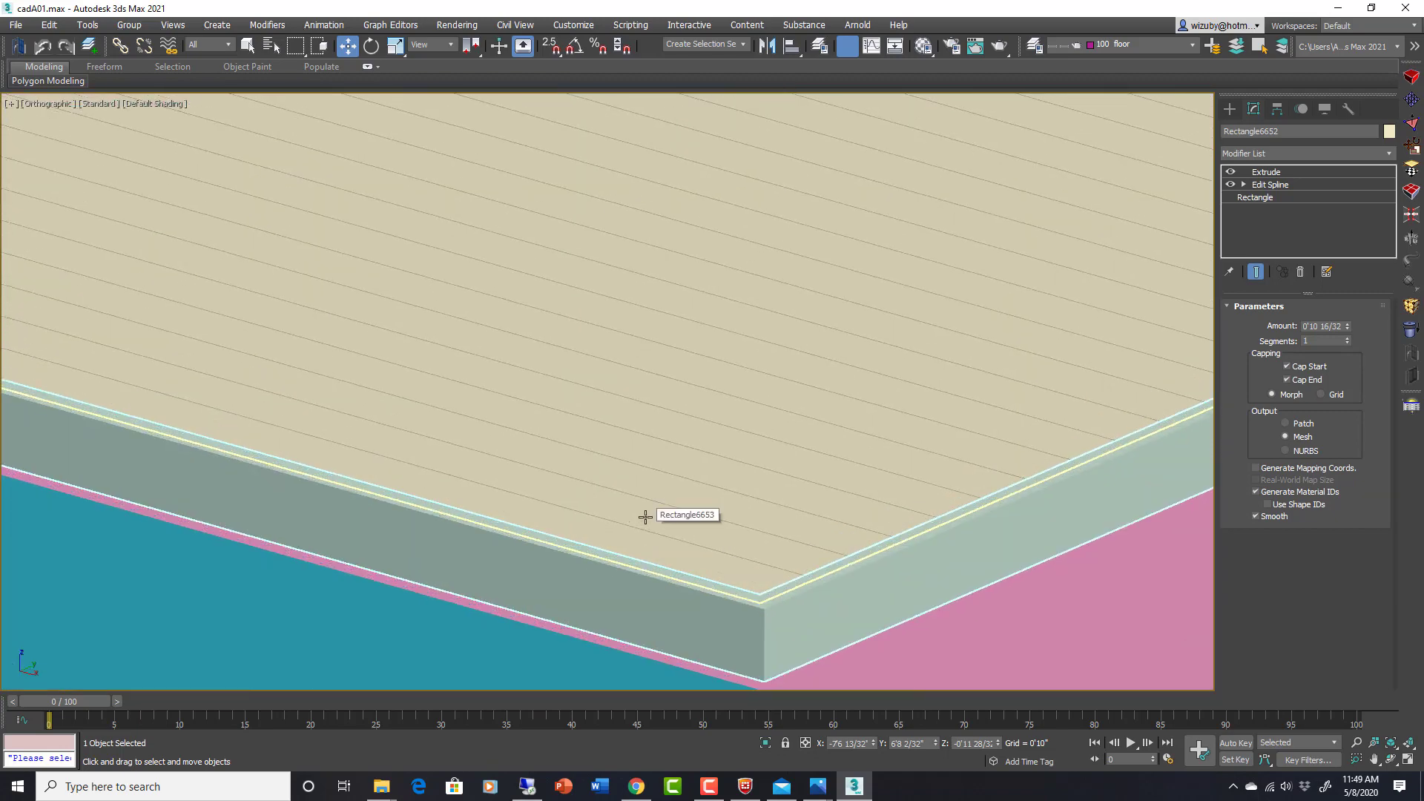
scroll(783, 588, "up", 1)
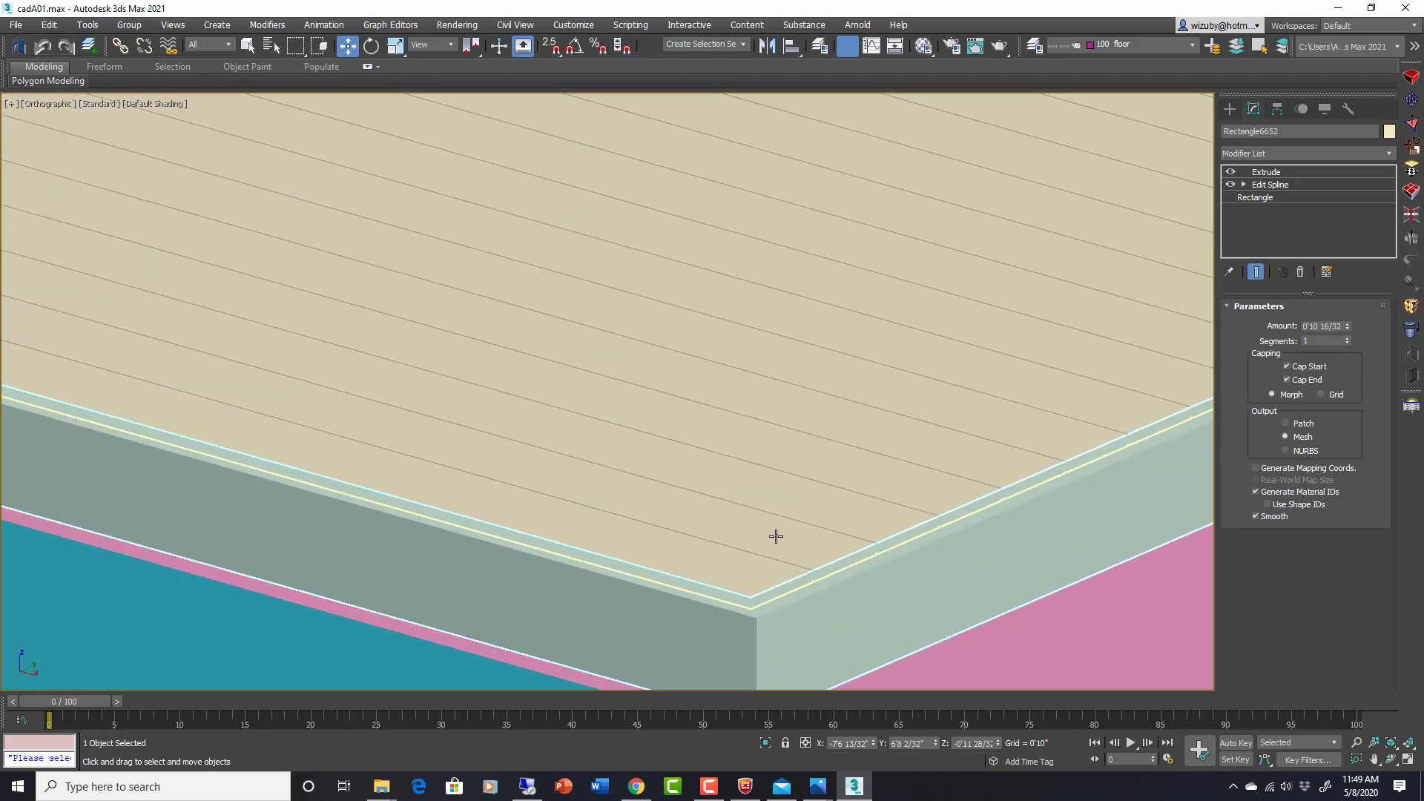
scroll(854, 504, "down", 3)
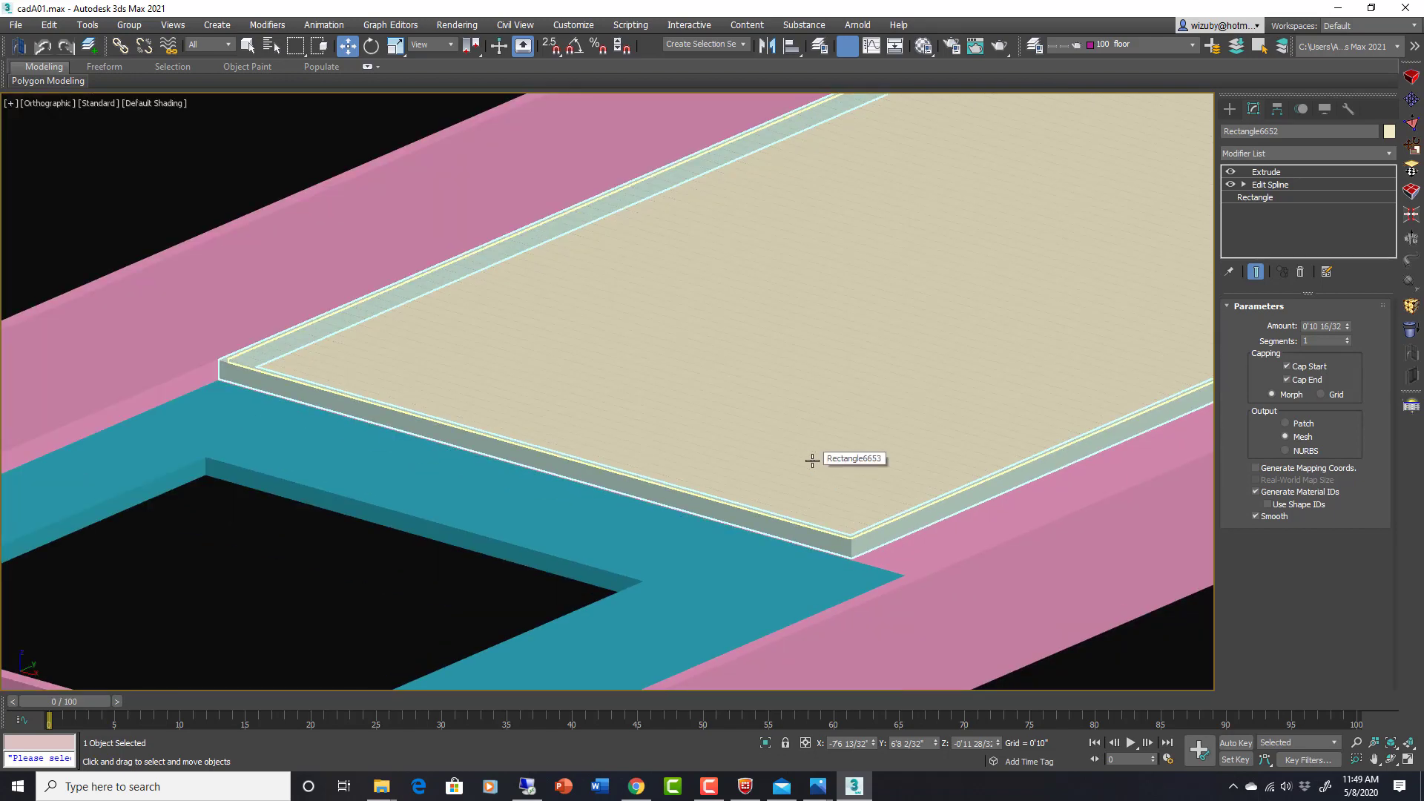
scroll(853, 442, "down", 2)
middle_click_drag(880, 423, 789, 483)
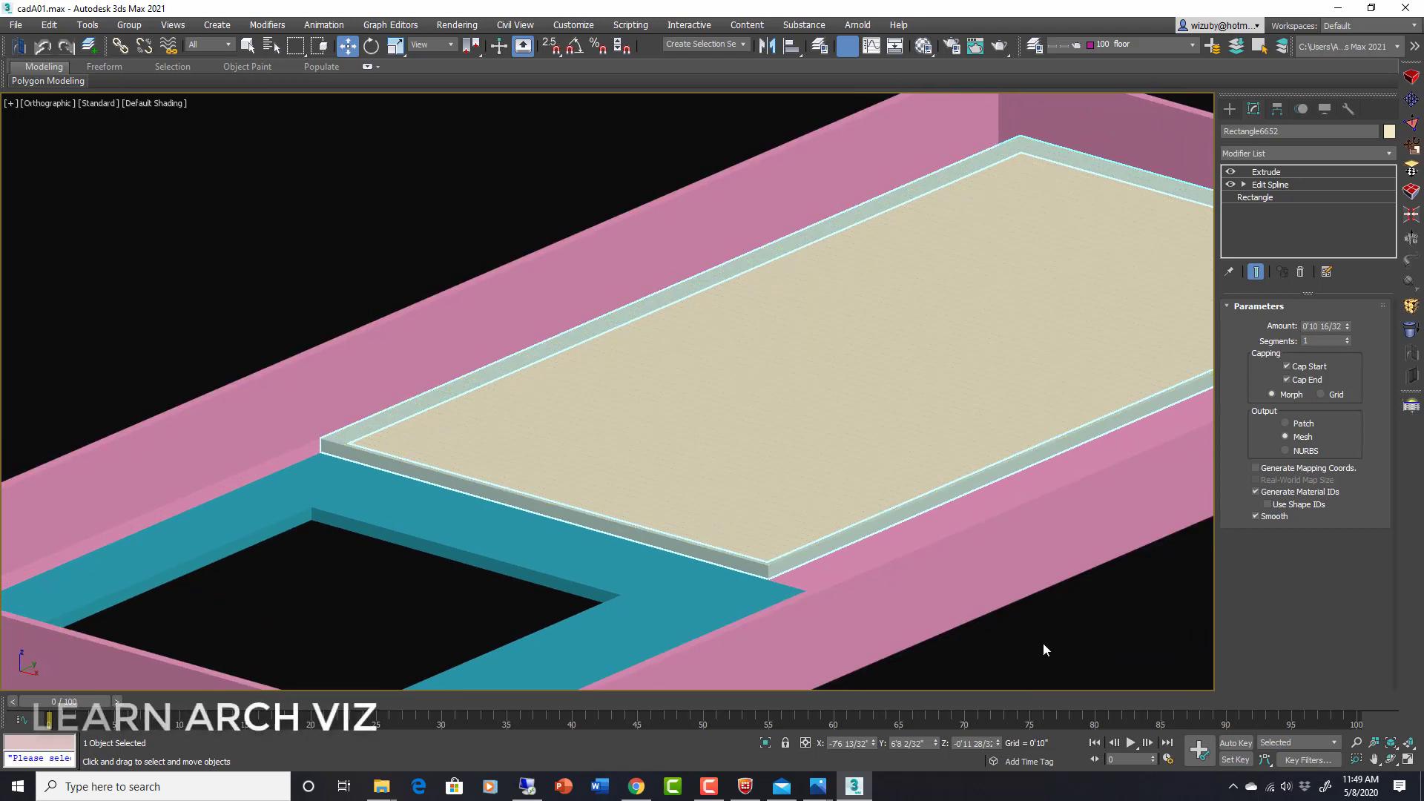
left_click(947, 618)
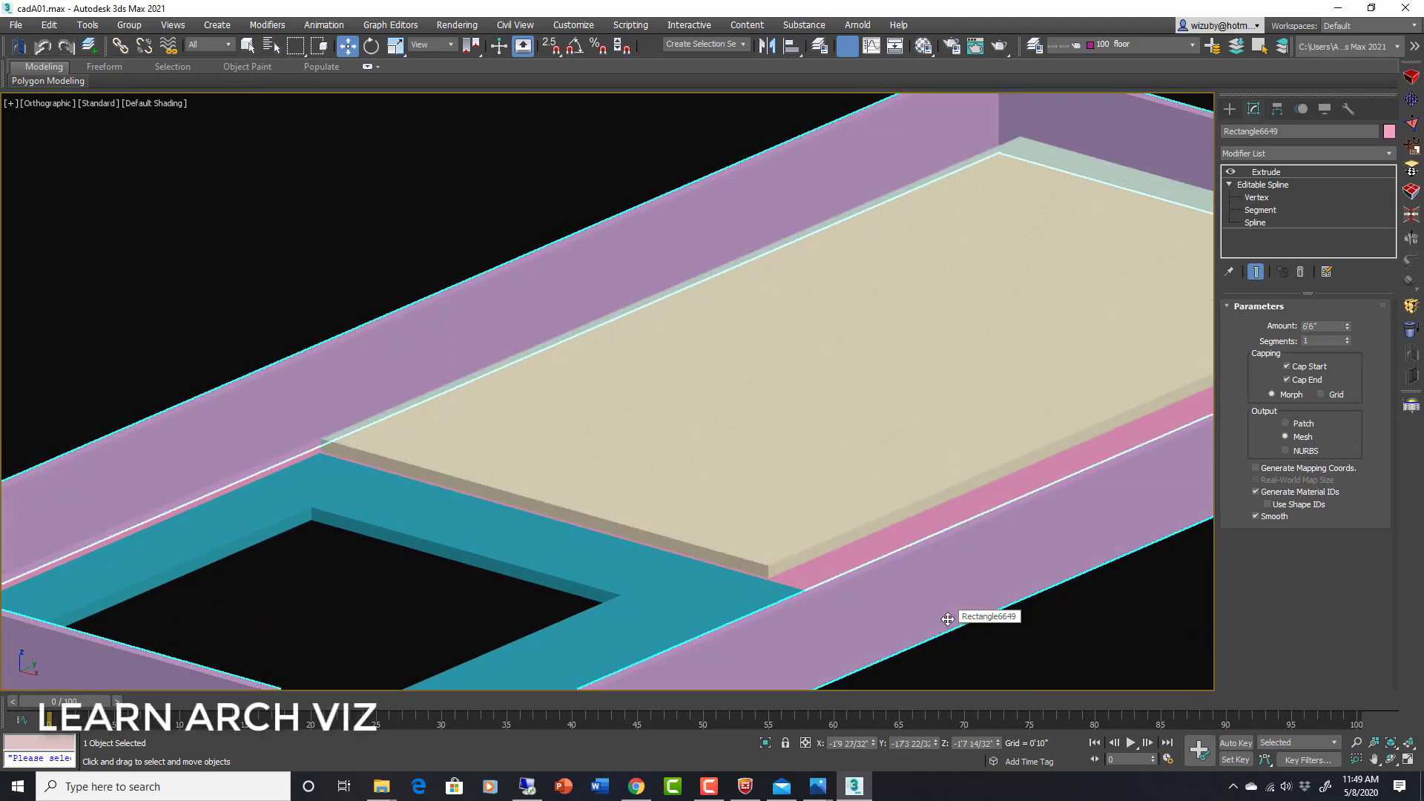
left_click(1104, 623)
scroll(1032, 553, "down", 4)
left_click(853, 507)
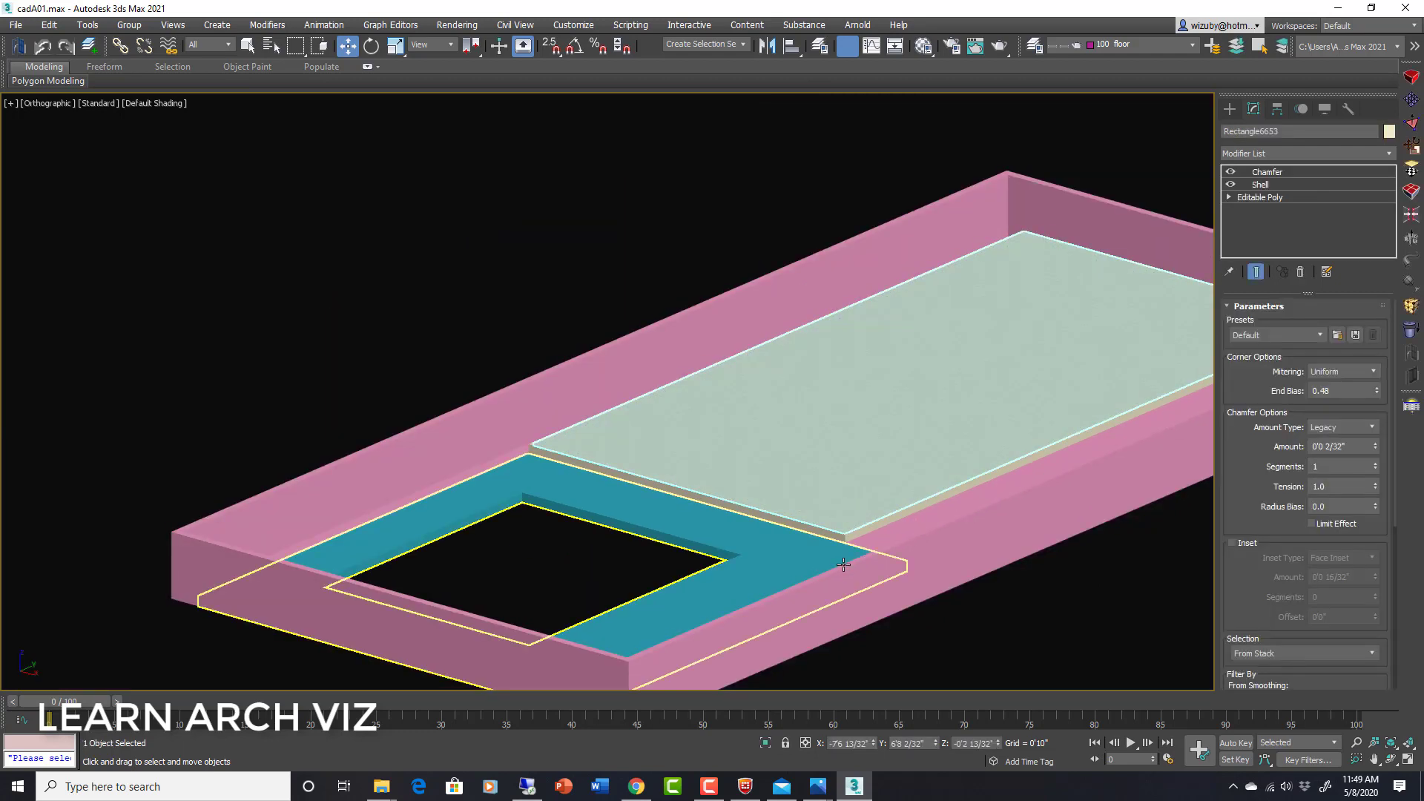
scroll(864, 569, "up", 3)
middle_click_drag(864, 570, 893, 577, "alt")
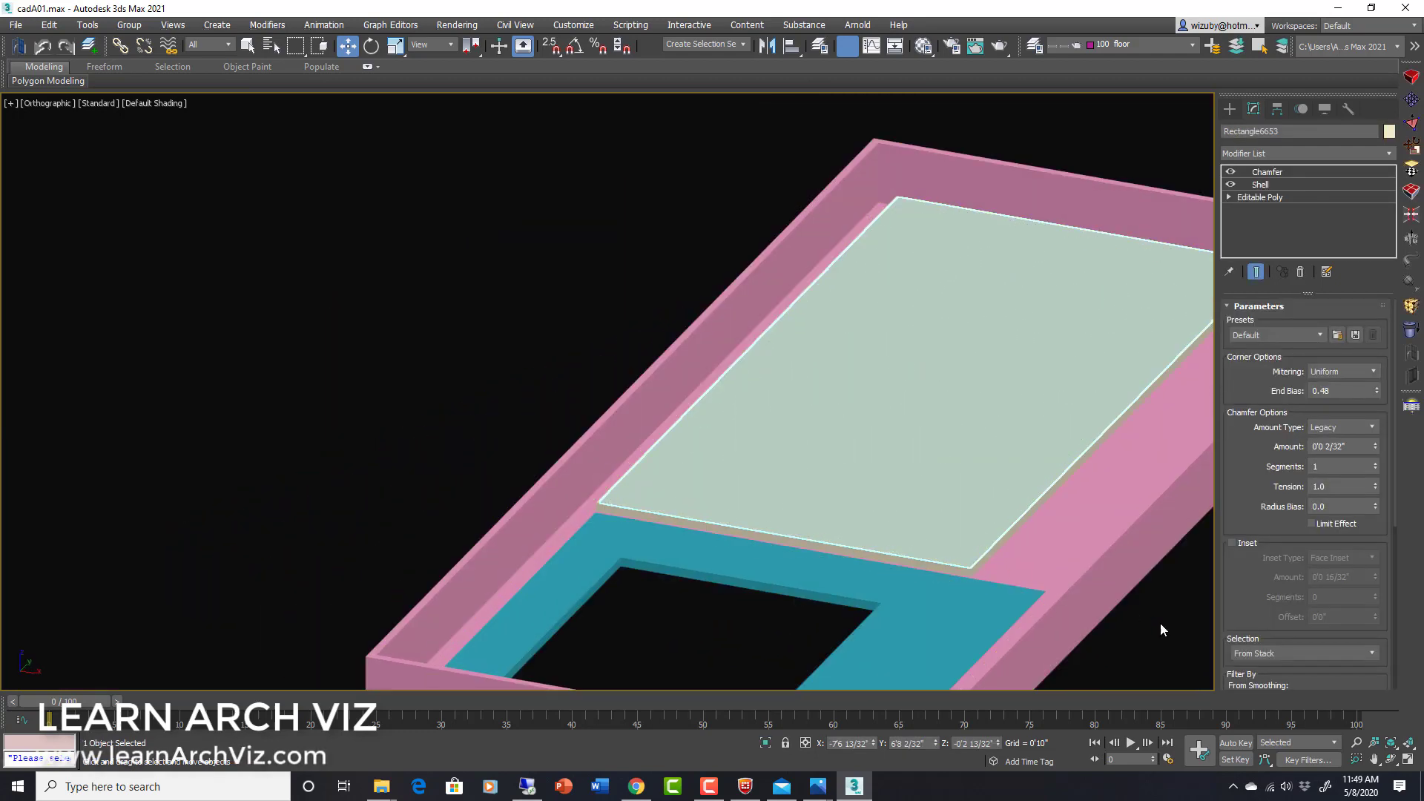